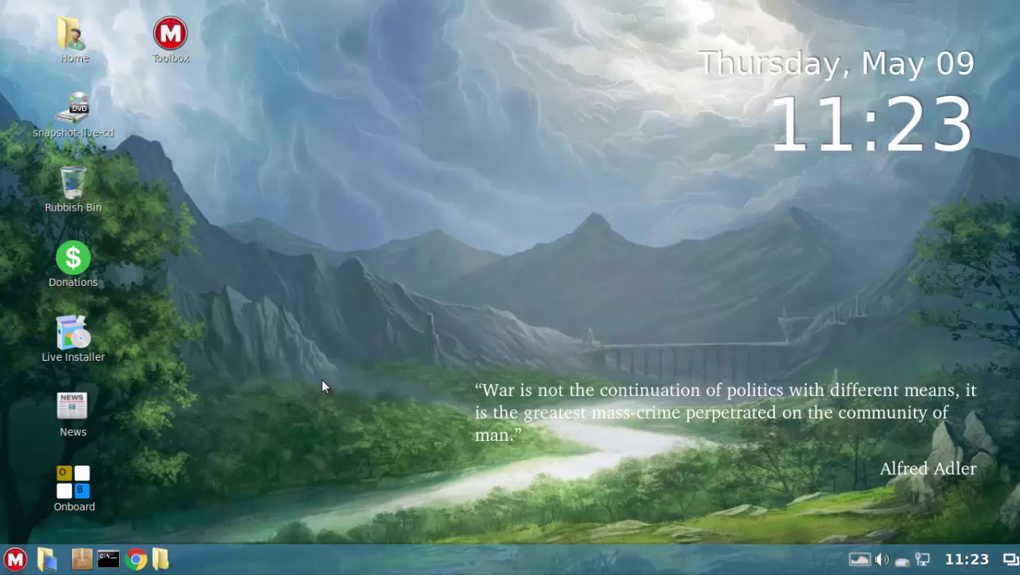
Step: Reopen the M application menu so it lists All Applications, from Accessibility to Catfish File Search
left_click(15, 560)
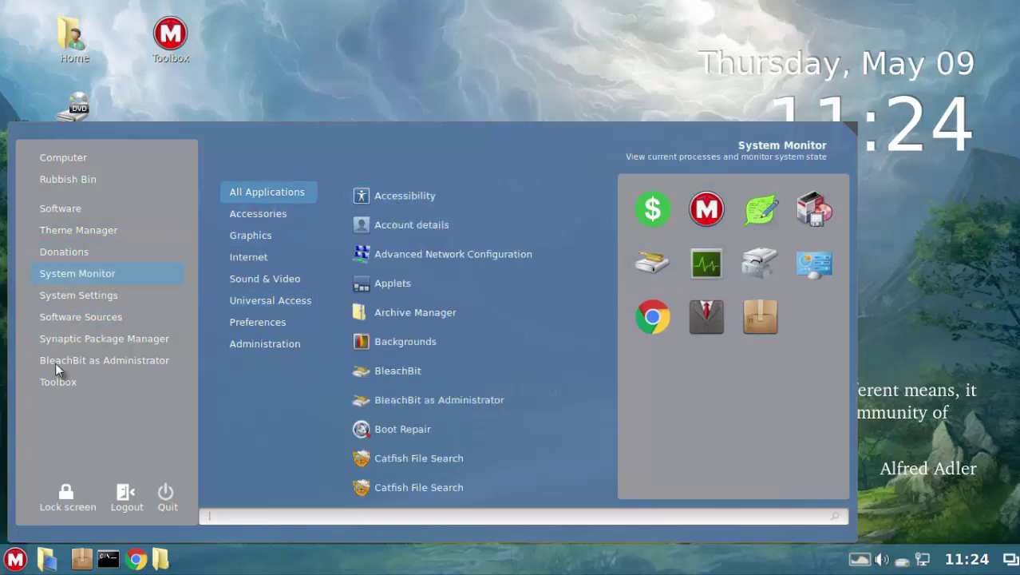
Step: Open the Configurable Menu settings from the M button's context menu
left_click(16, 560)
right_click(16, 560)
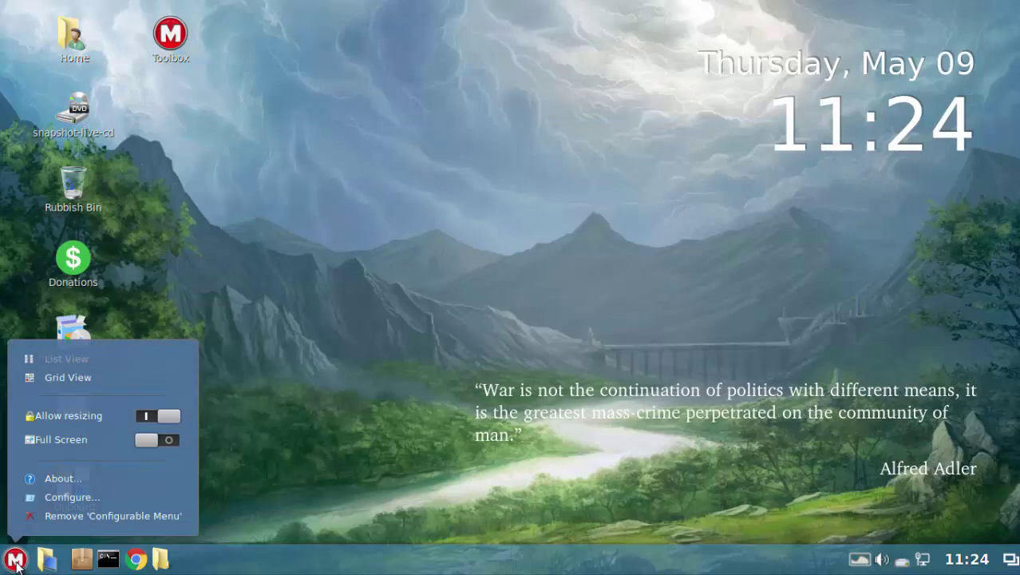
left_click(52, 495)
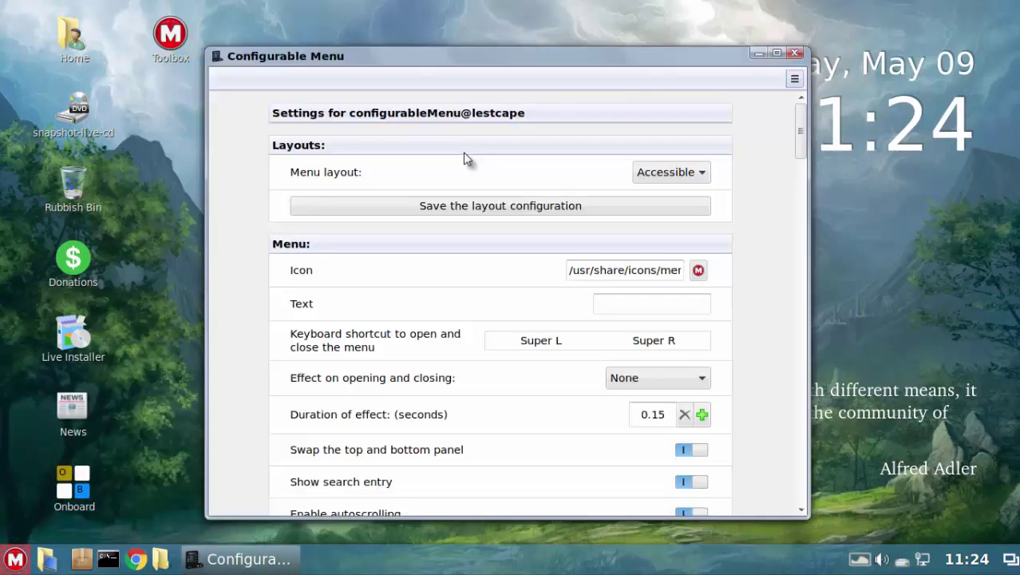
Step: Look through the Menu layout choices and keep the Accessible layout
left_click(666, 171)
left_click(760, 170)
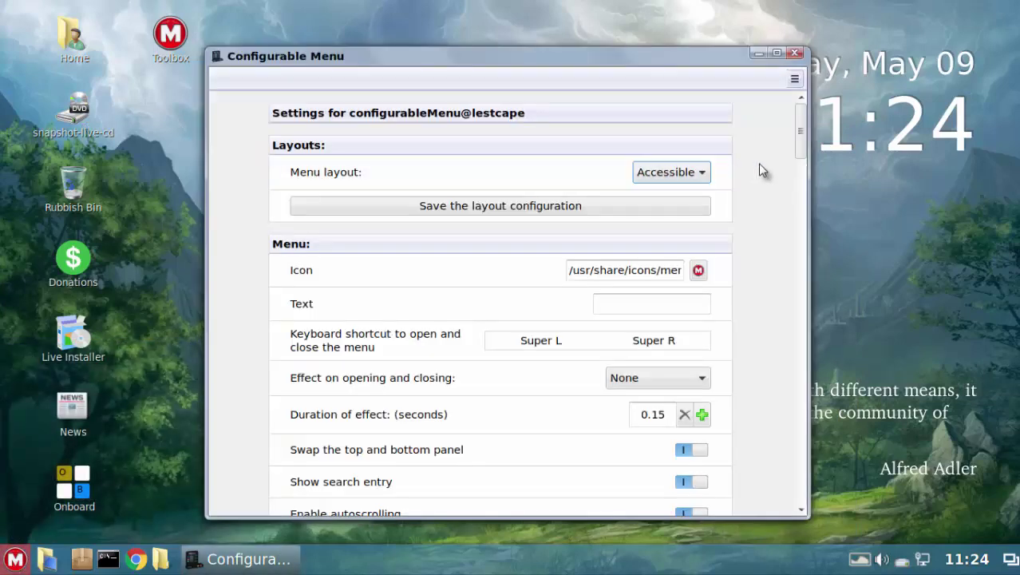
left_click(690, 169)
left_click(738, 193)
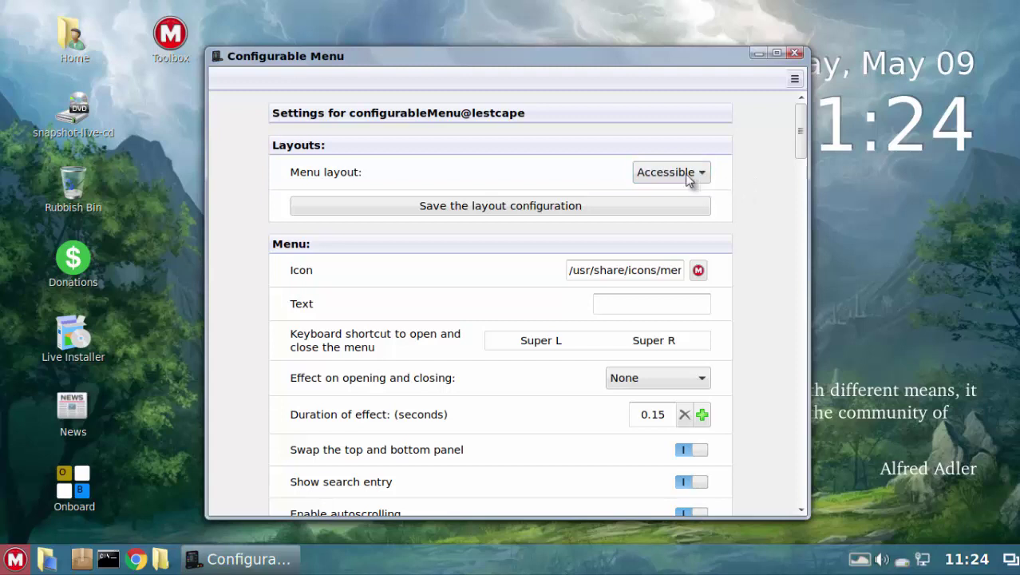
left_click(680, 176)
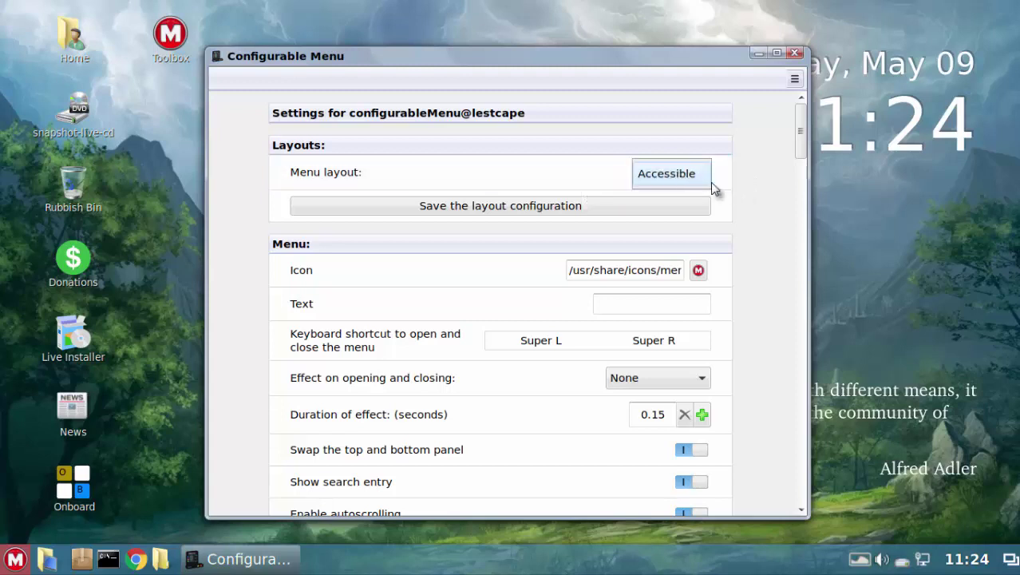
left_click(688, 179)
left_click(694, 176)
left_click(748, 194)
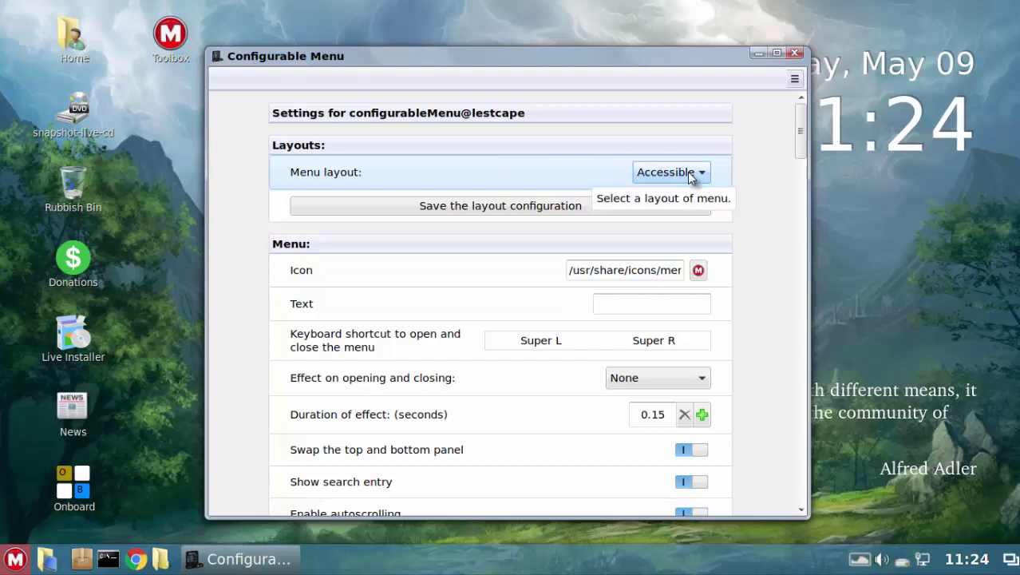
left_click(687, 171)
left_click(683, 171)
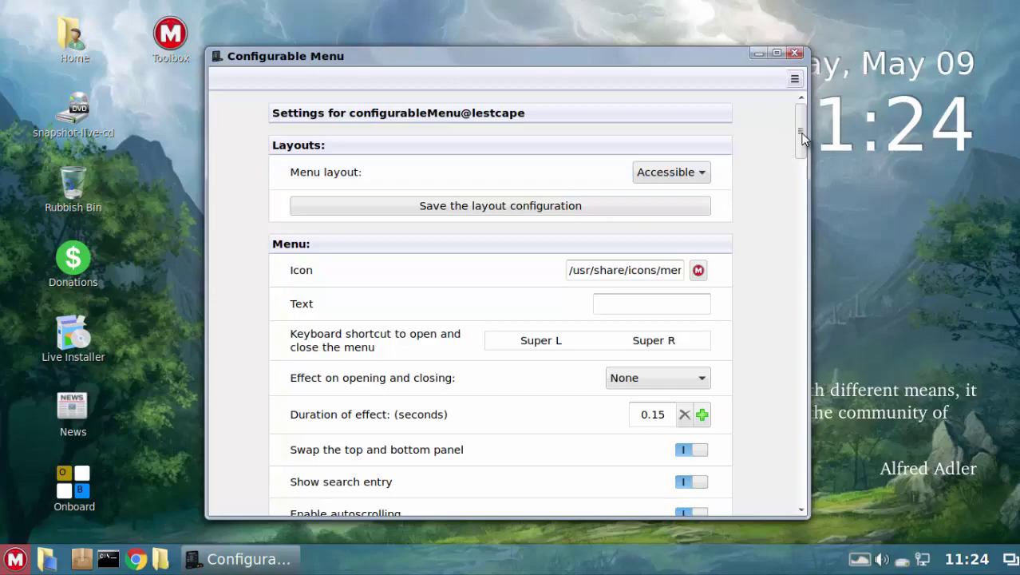
left_click_drag(802, 137, 805, 108)
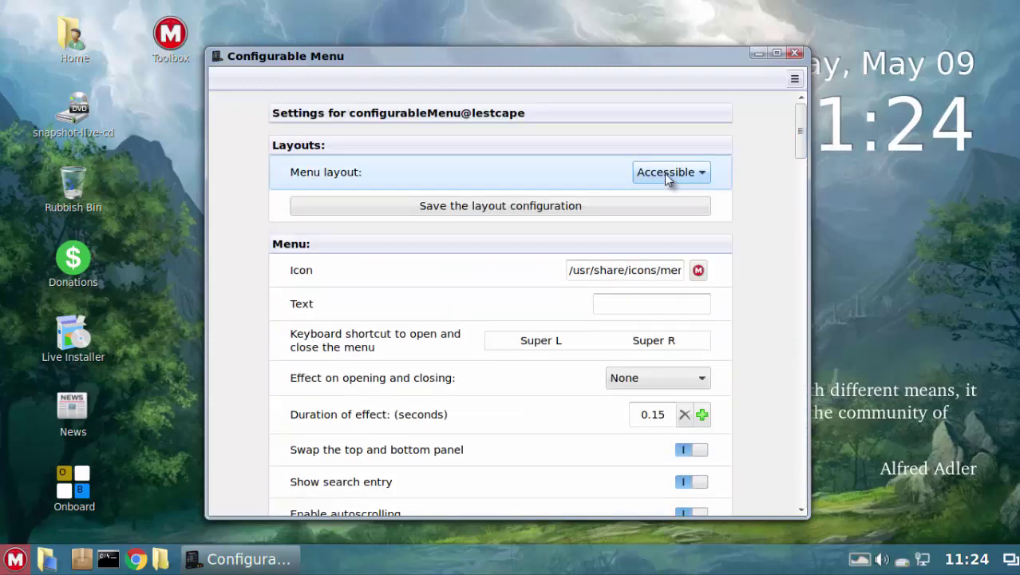
Step: Preview the application menu, close the Configurable Menu settings, and reopen the menu
left_click(15, 559)
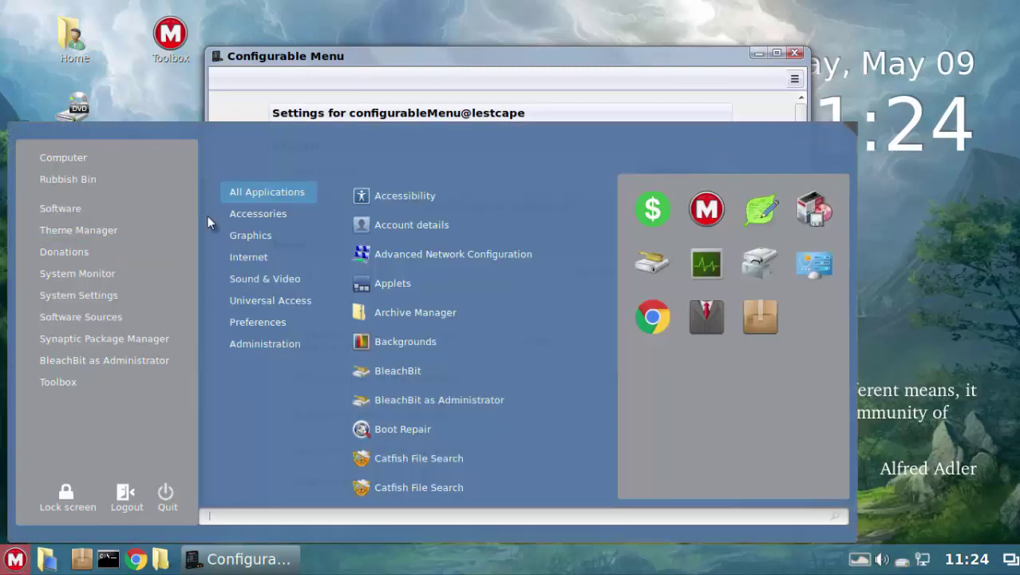
left_click(13, 562)
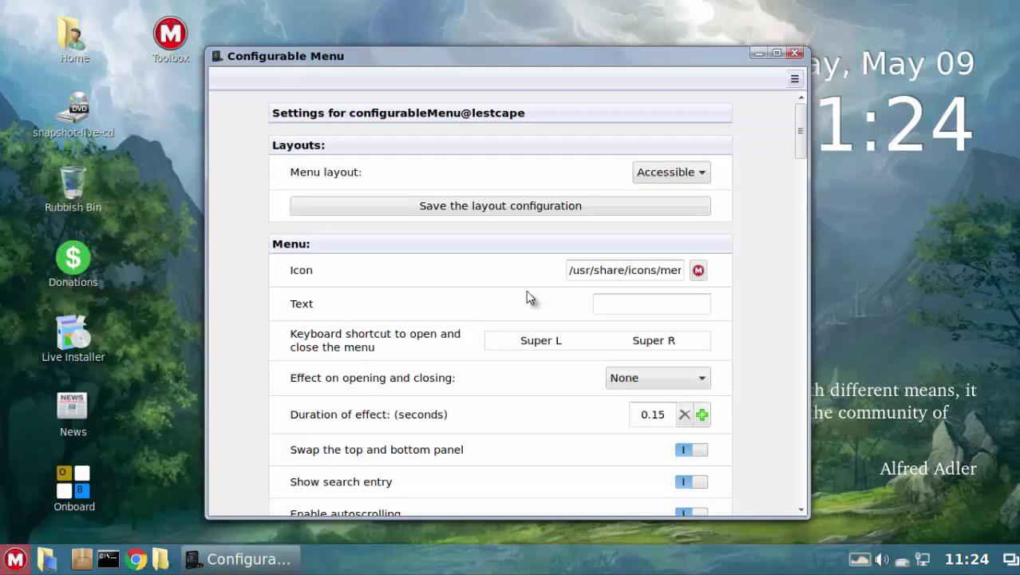
left_click(795, 53)
left_click(13, 562)
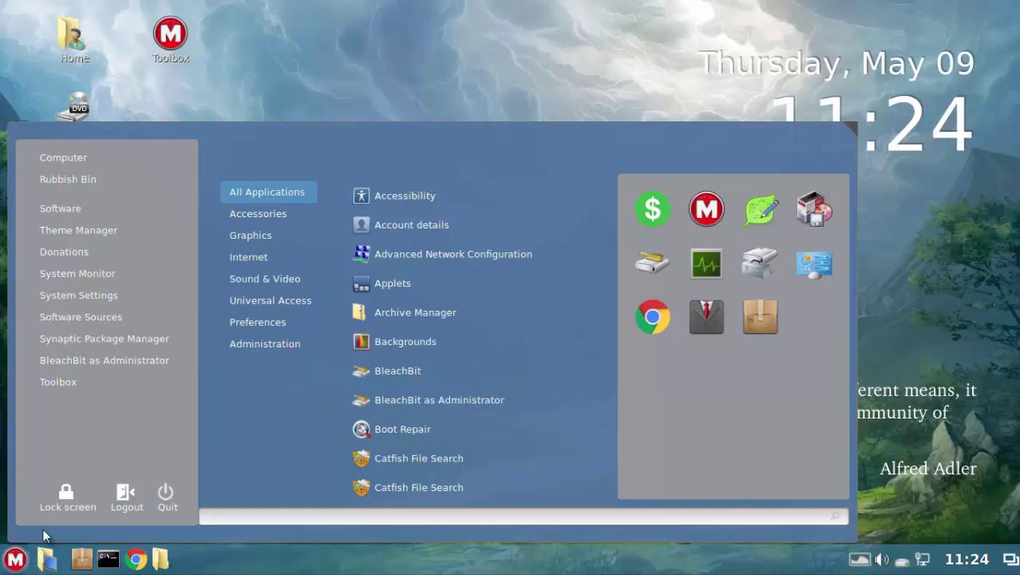
left_click(9, 561)
right_click(10, 561)
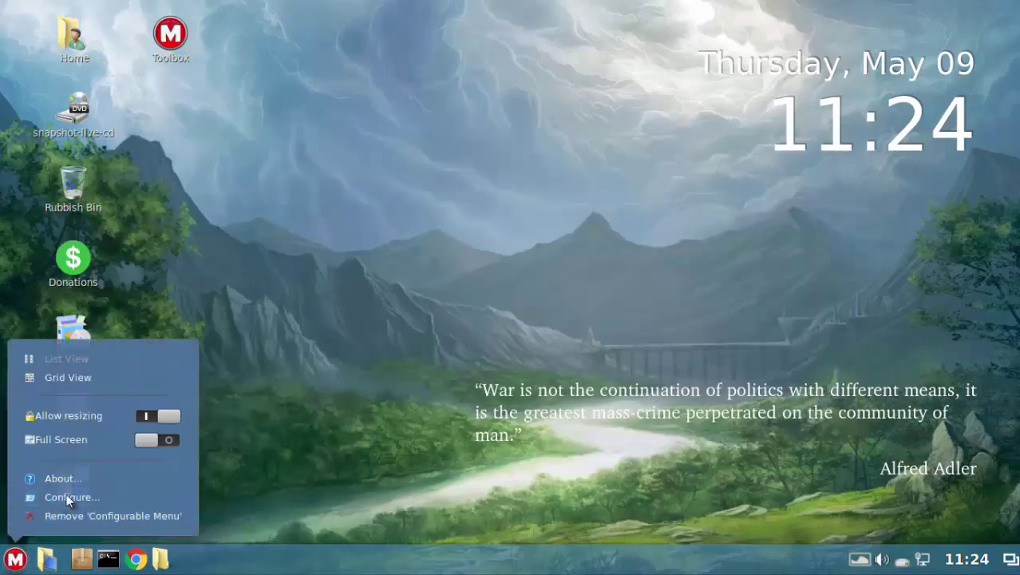
left_click(67, 495)
left_click(676, 181)
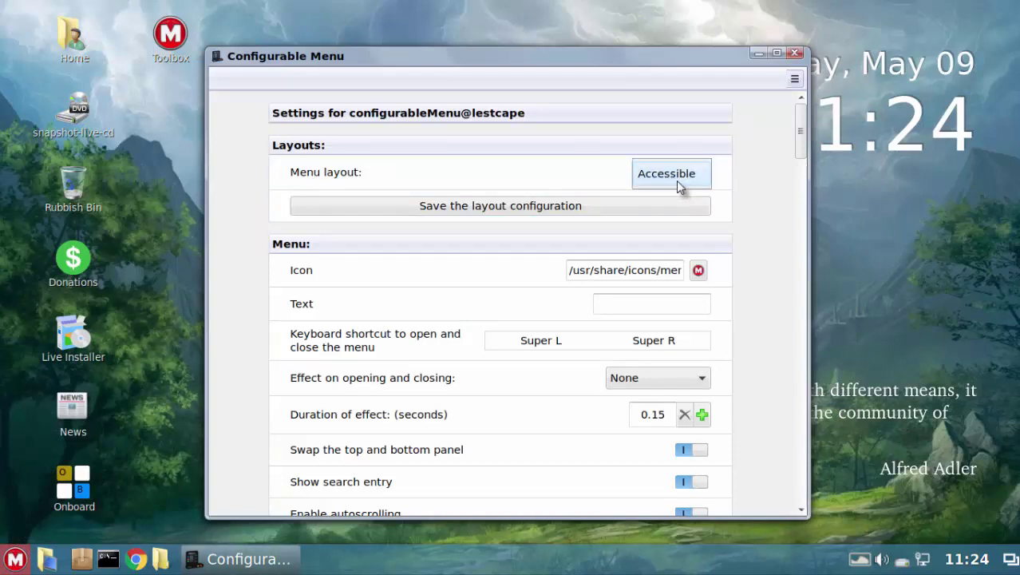
left_click(676, 183)
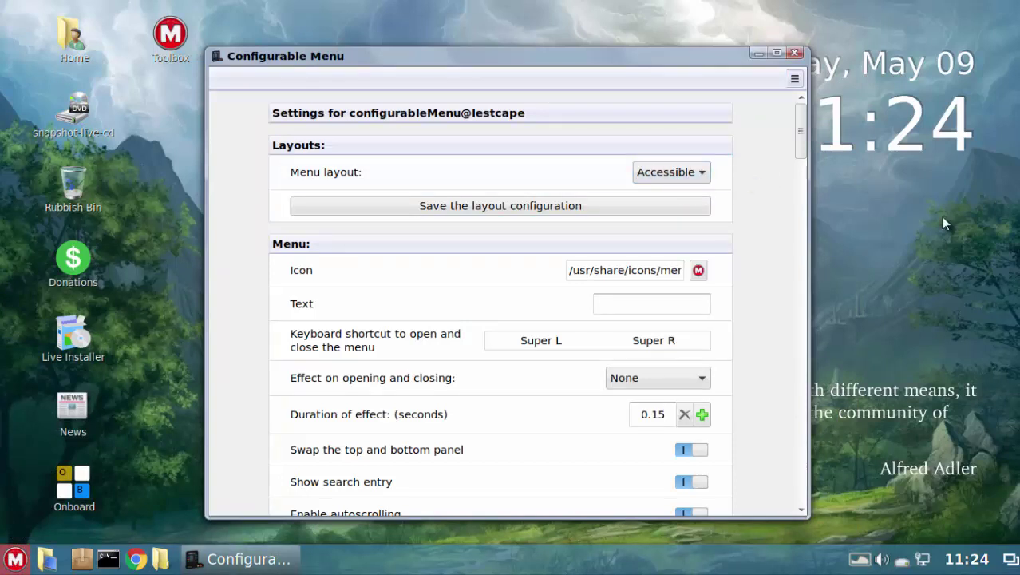
left_click(688, 179)
left_click(758, 205)
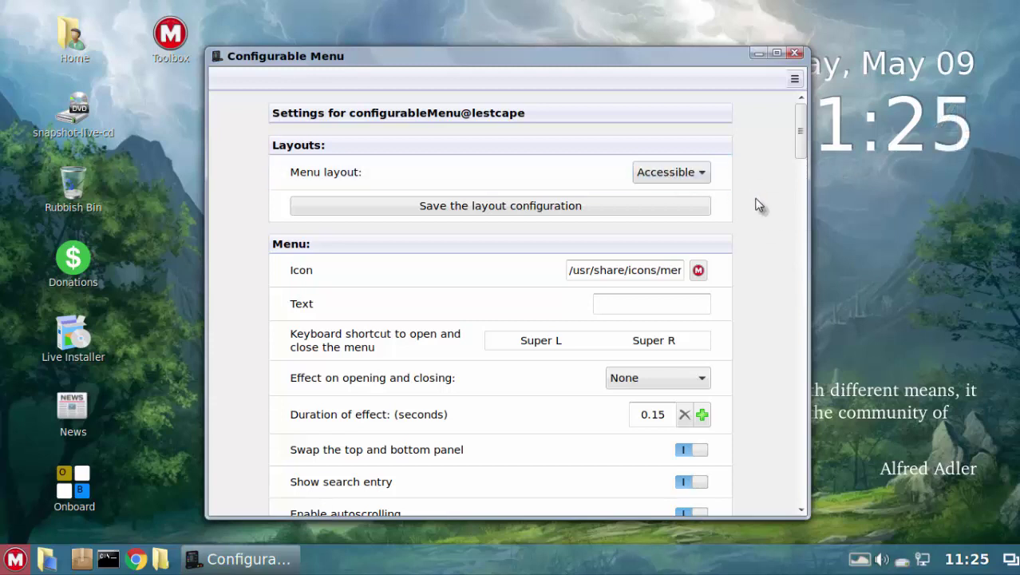
left_click(7, 562)
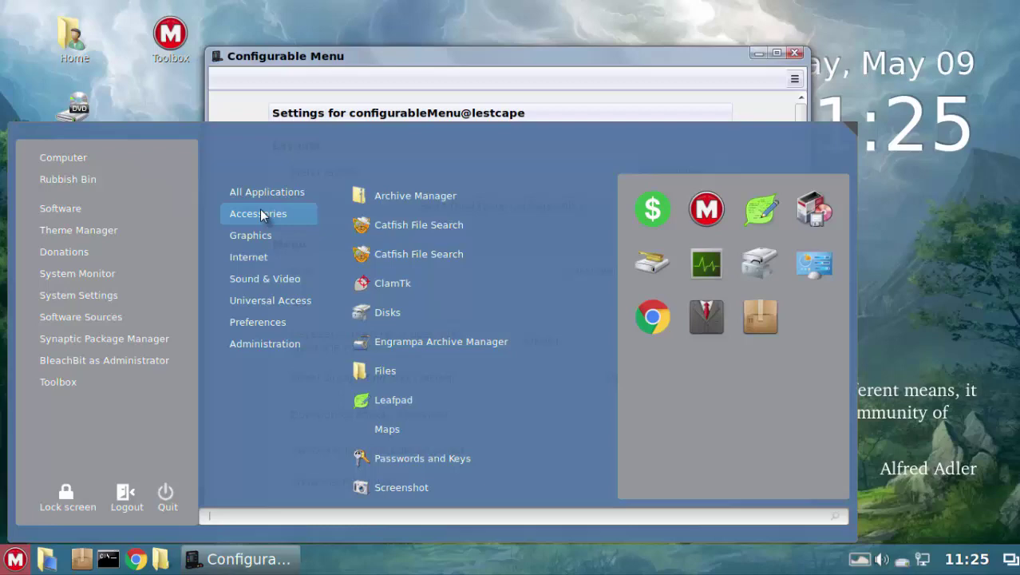
left_click(435, 79)
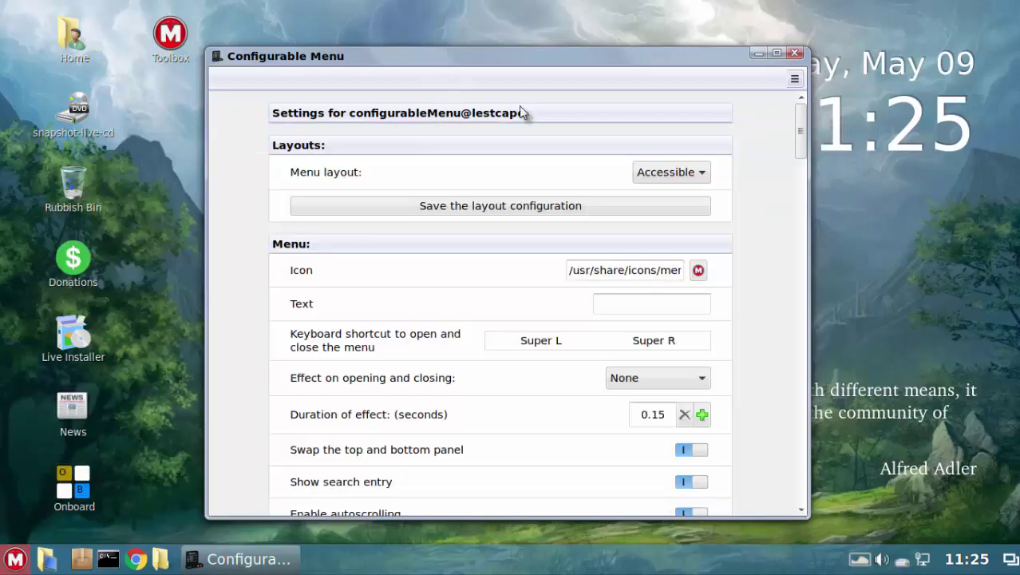
left_click(795, 54)
left_click(15, 558)
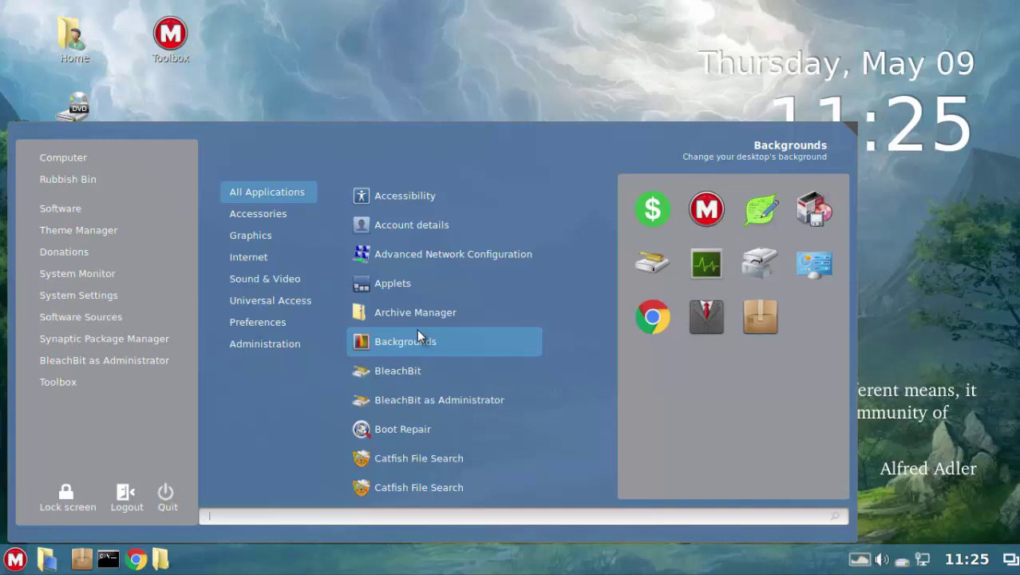
Step: Open and close the application menu a few times to look it over
left_click(9, 561)
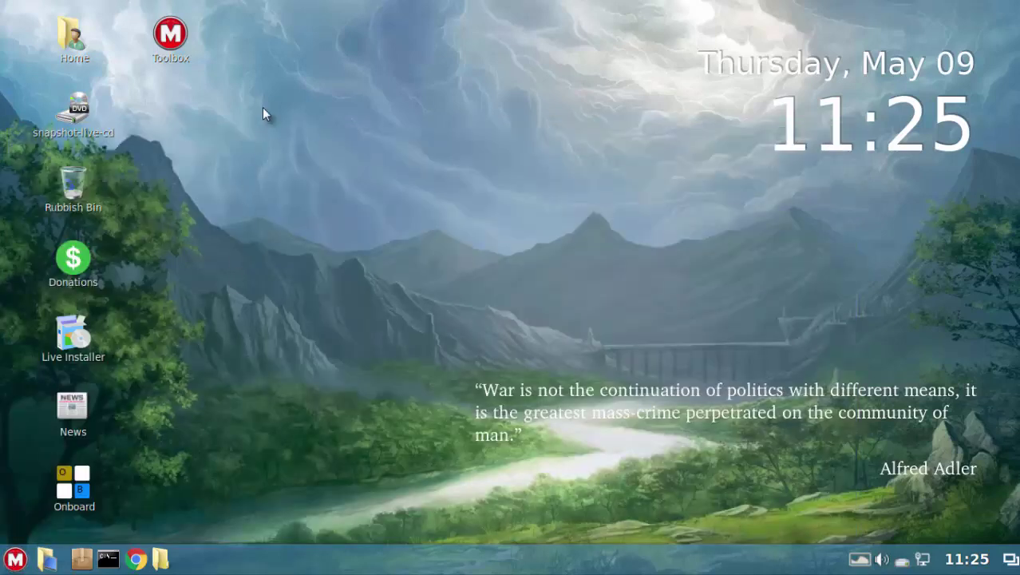
left_click(14, 560)
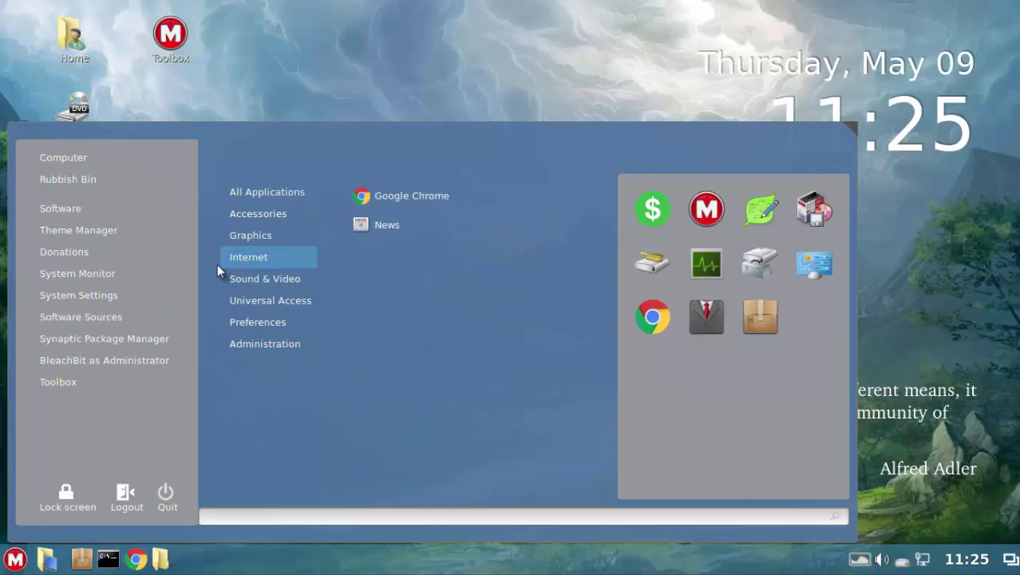
left_click(362, 50)
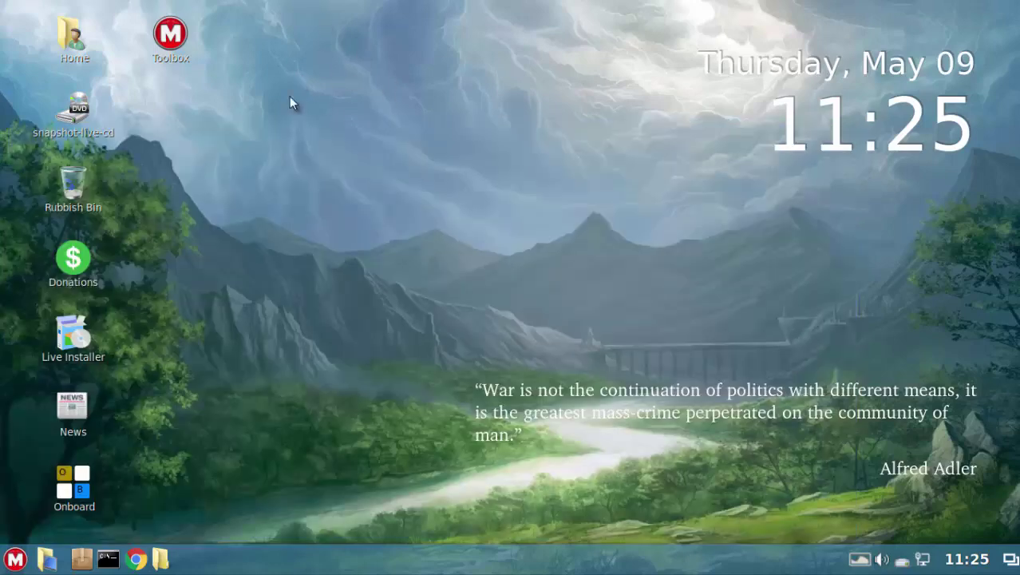
left_click(15, 559)
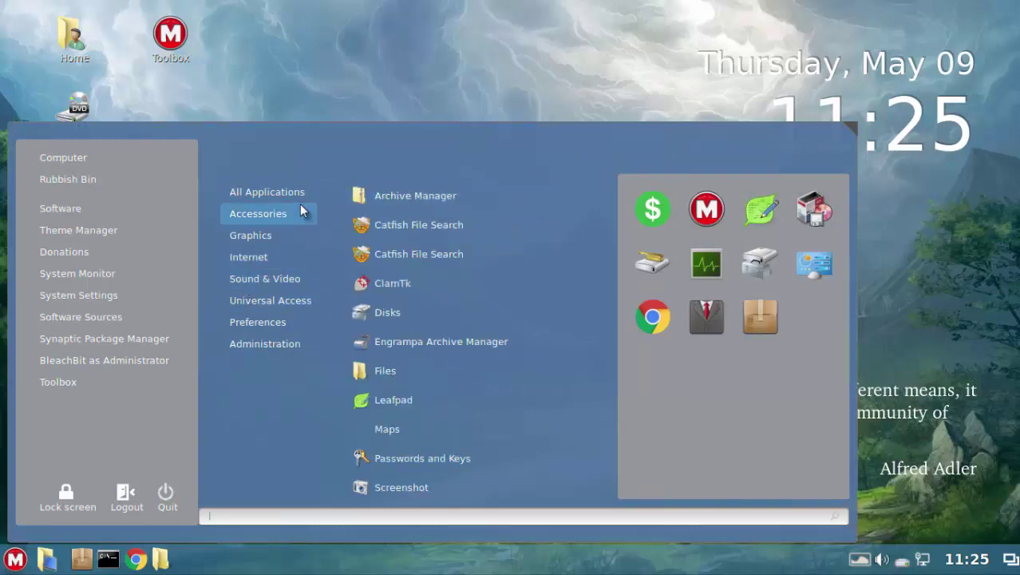
left_click(366, 104)
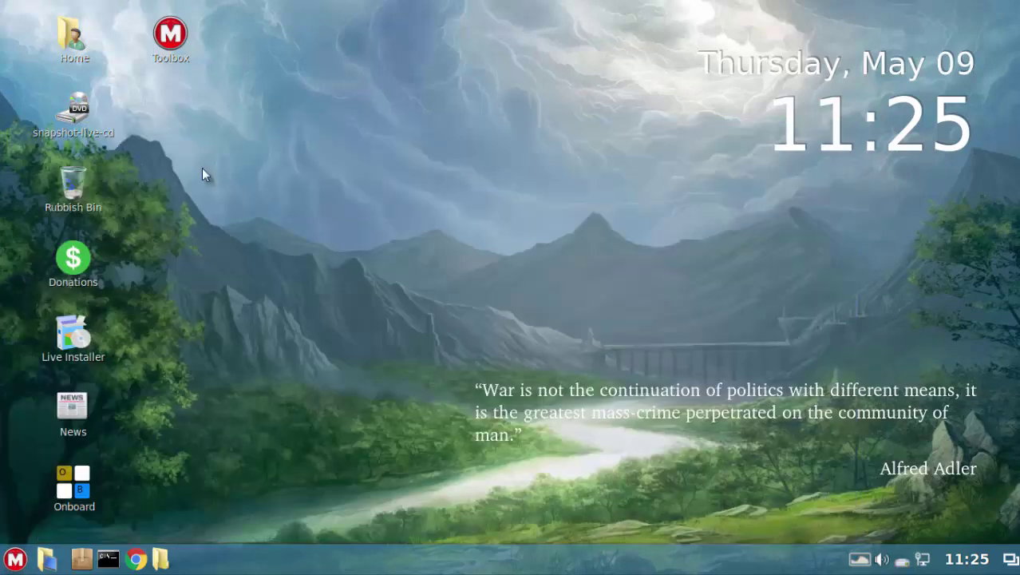
Step: Browse the Internet and Accessories categories, then close the menu
left_click(14, 558)
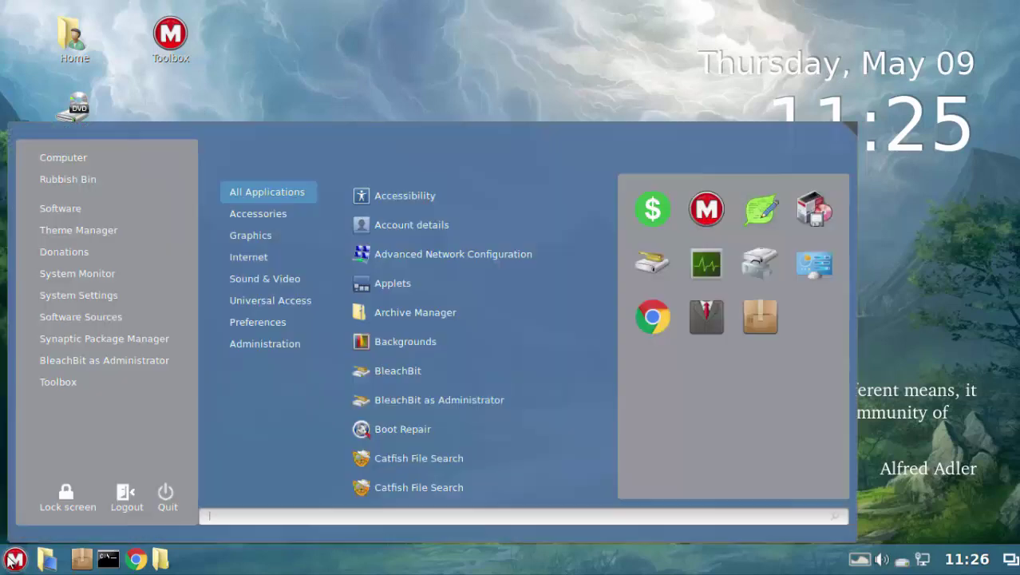
mouse_move(270, 300)
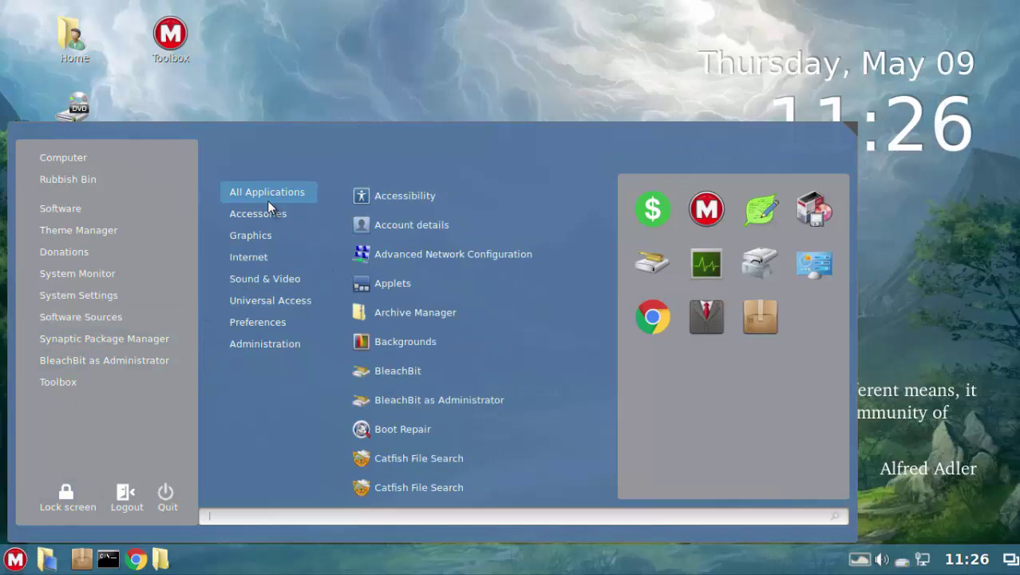
mouse_move(251, 243)
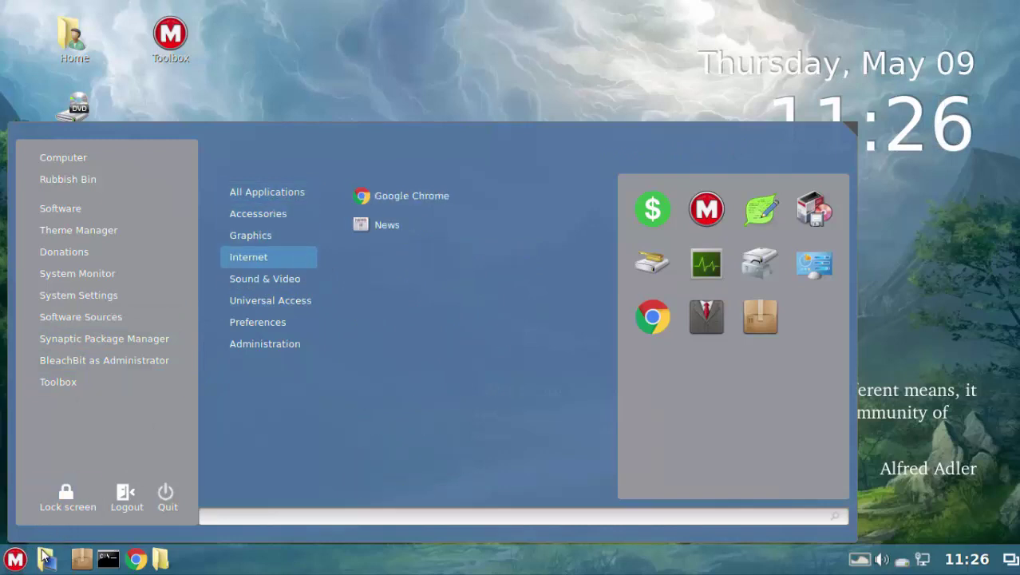
left_click(16, 559)
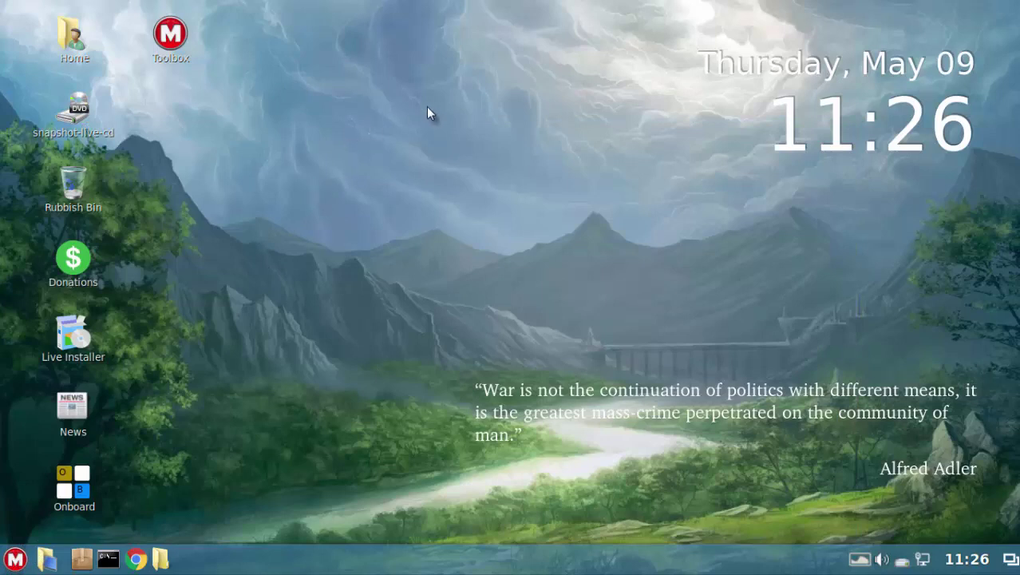
Step: Bring up the desktop context menu that contains Change Themes
right_click(380, 116)
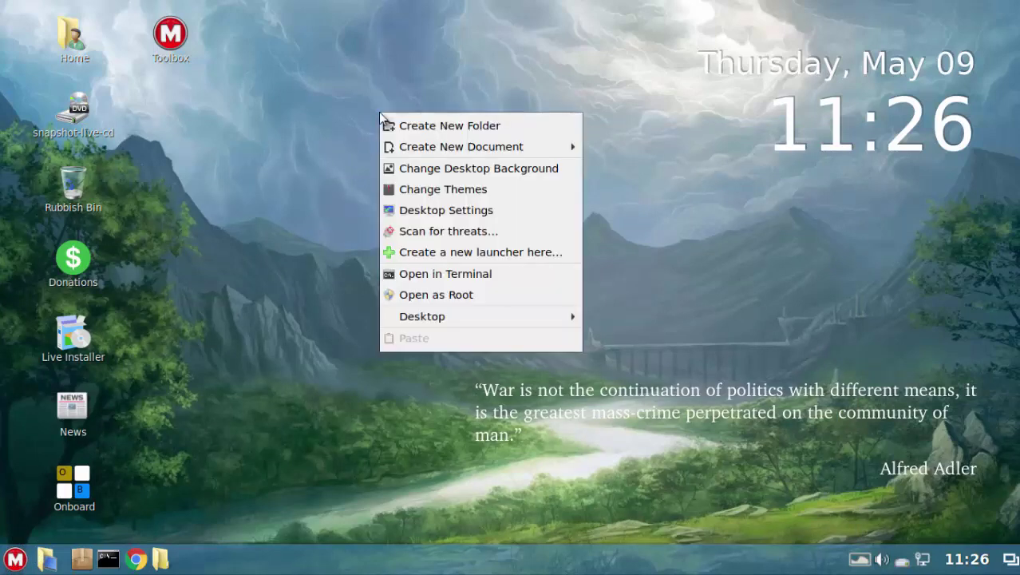
left_click(261, 173)
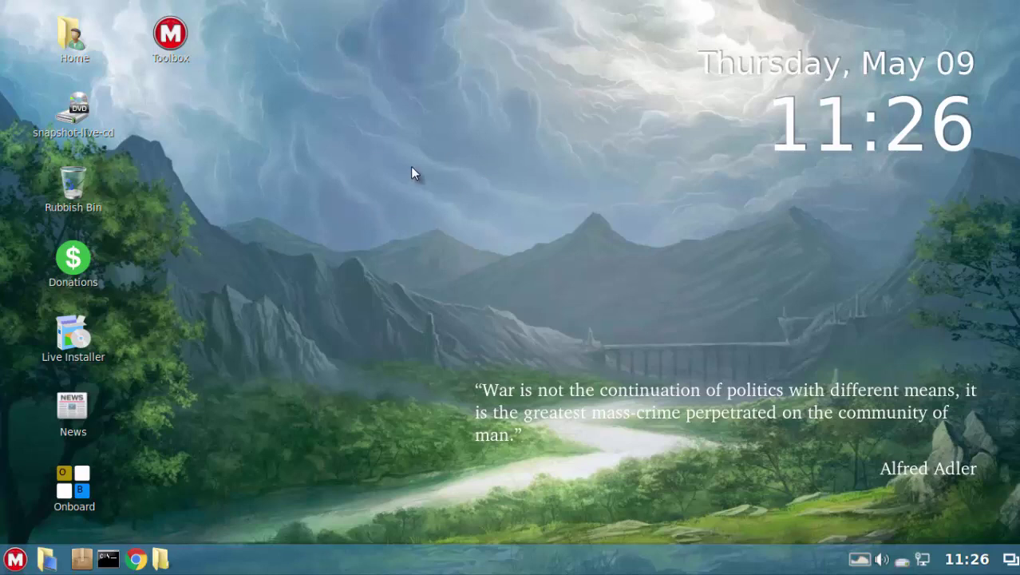
right_click(429, 152)
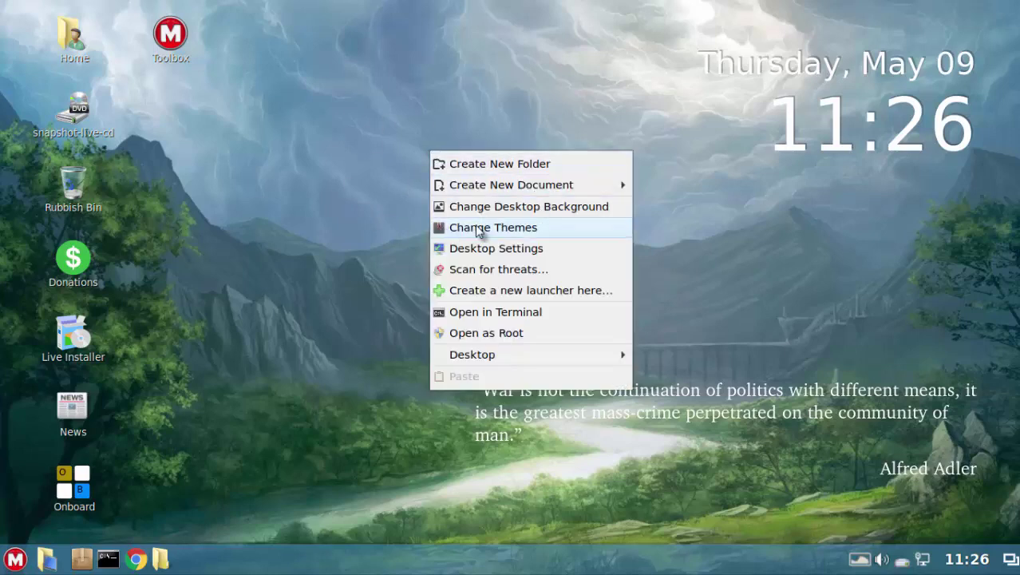
right_click(419, 103)
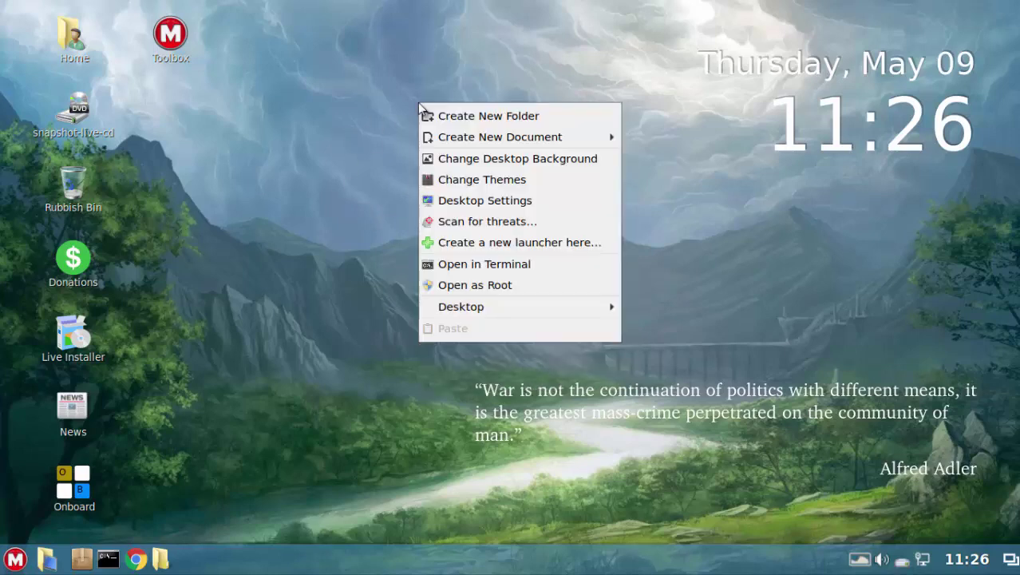
Step: Open Change Themes and apply the Windows Classic Theme
left_click(463, 180)
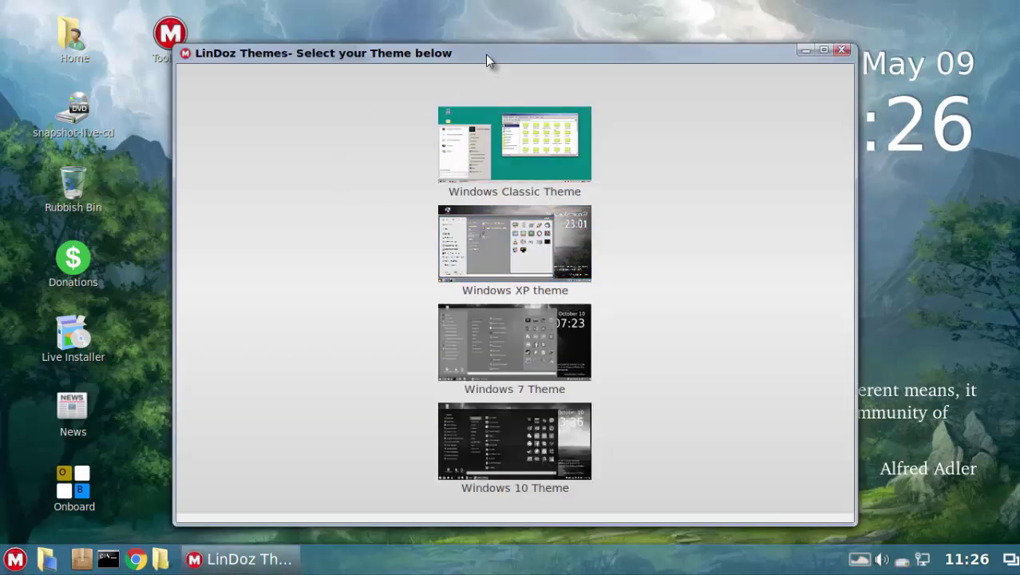
left_click_drag(485, 54, 510, 49)
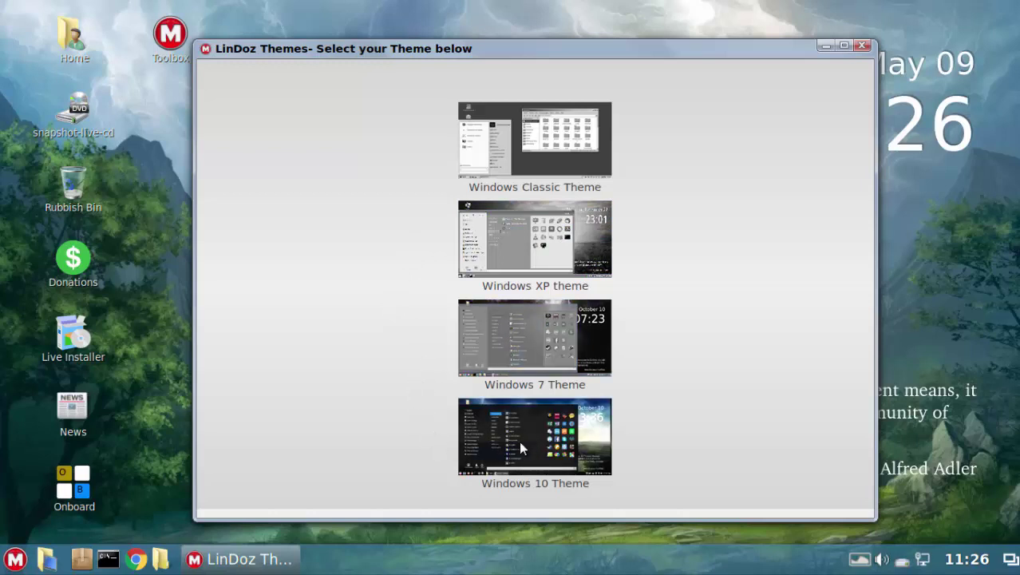
left_click(517, 132)
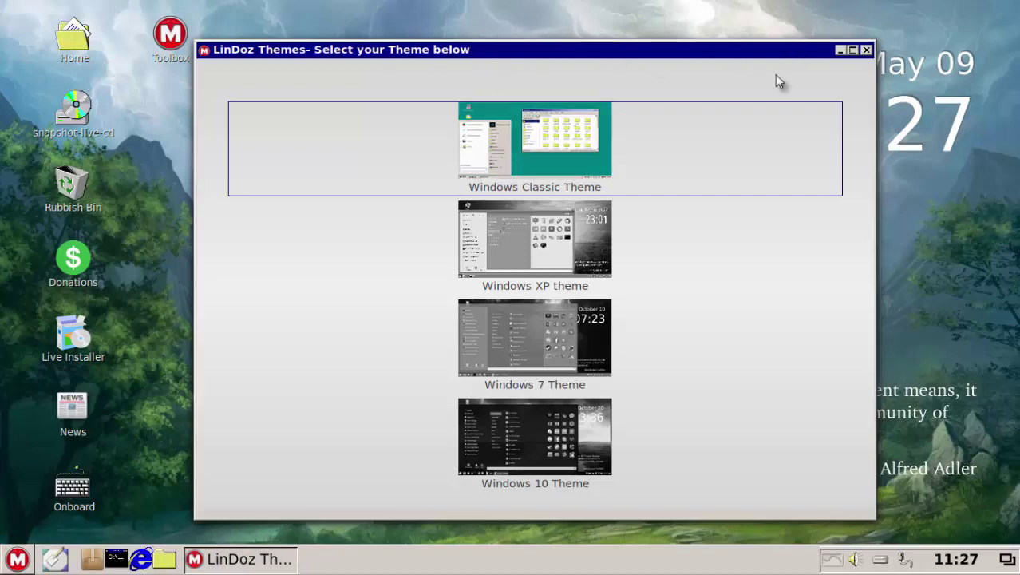
Step: Check the classic styling in the wallpaper tray options and the application menu
left_click(833, 562)
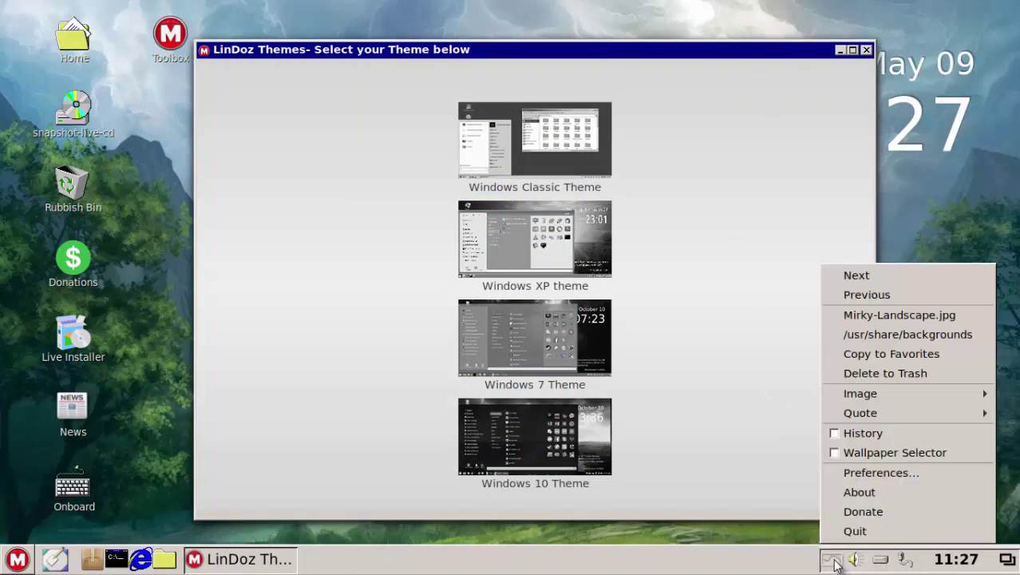
left_click(471, 388)
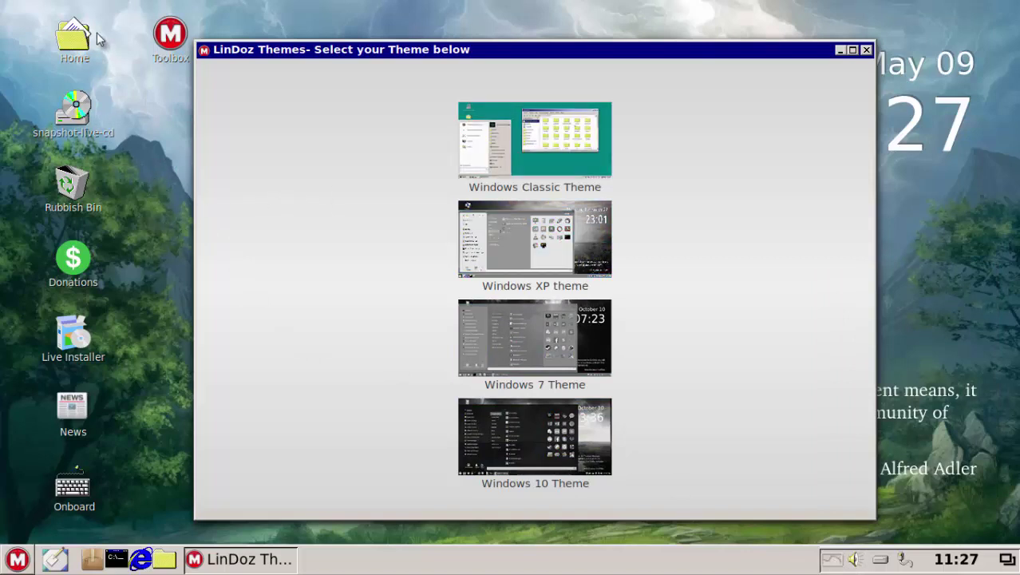
left_click(17, 561)
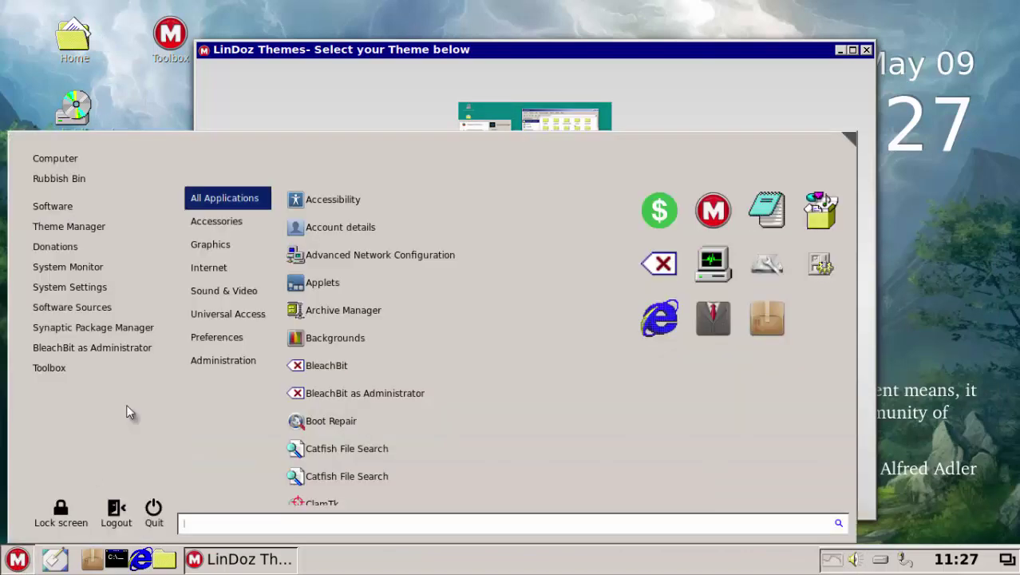
left_click(958, 286)
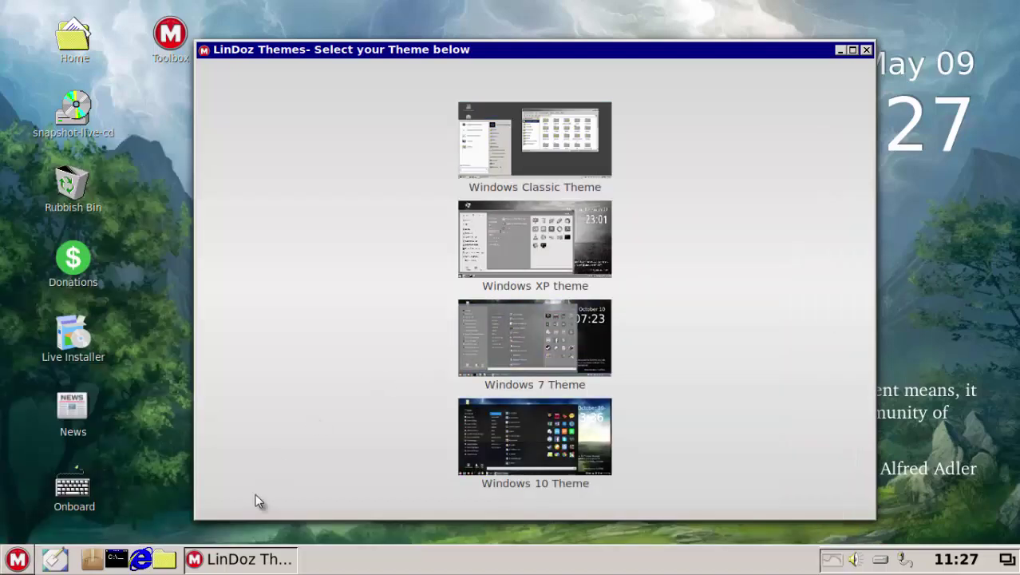
Step: Open Home in the file manager, widen the sidebar, visit File System, and return to Home
left_click(163, 561)
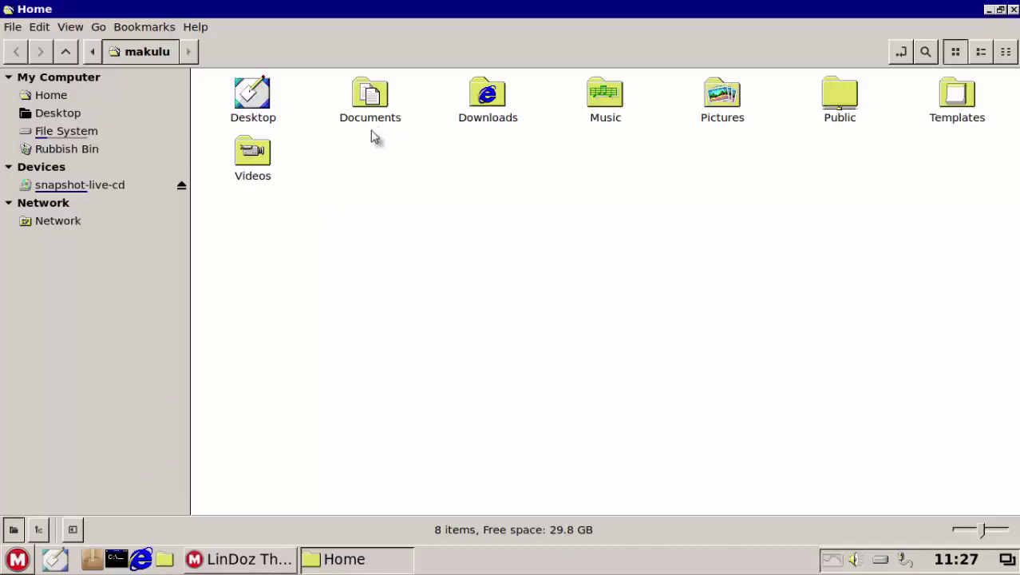
left_click_drag(190, 210, 218, 212)
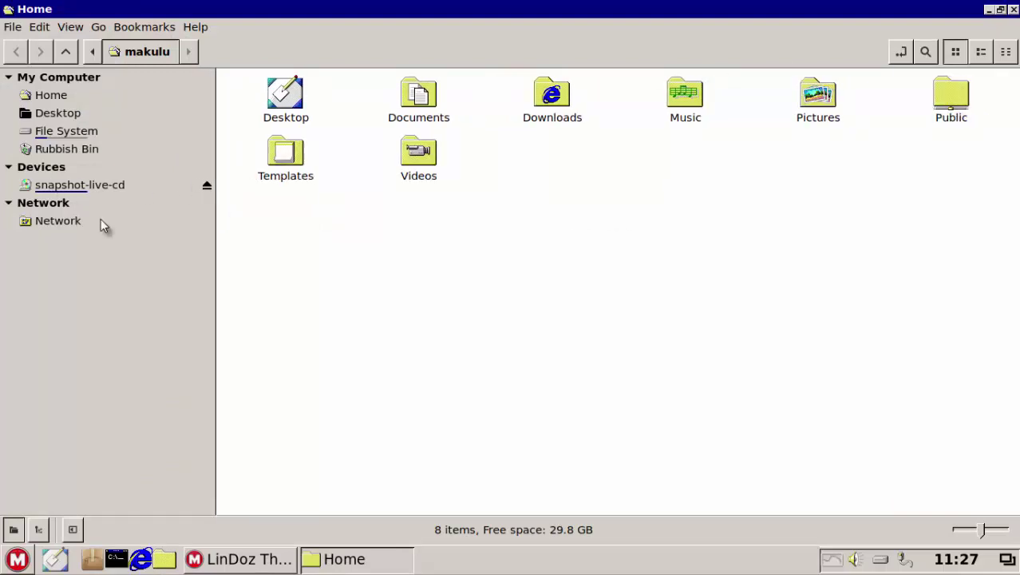
left_click(80, 132)
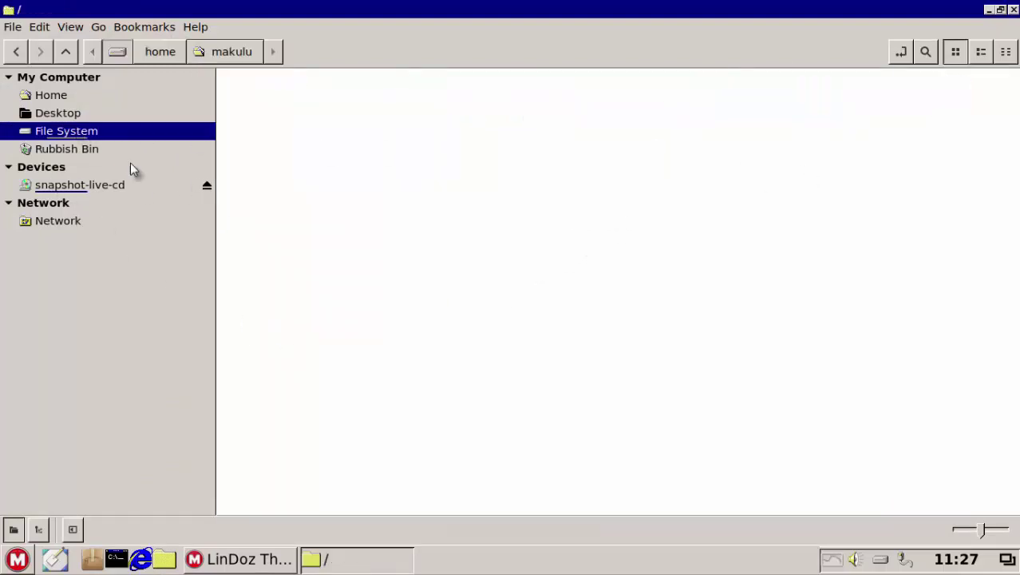
left_click(50, 97)
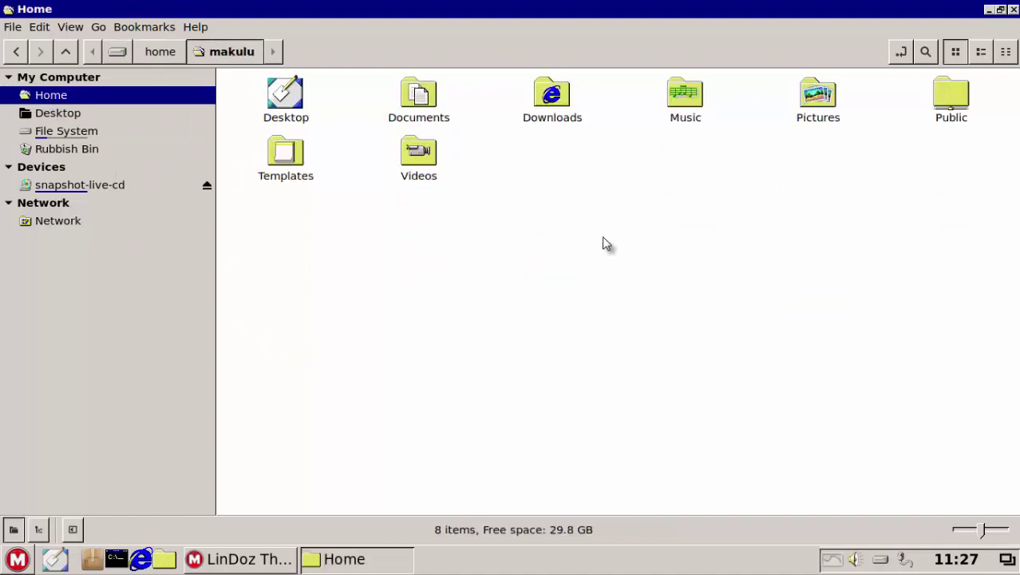
Step: Close the file manager, apply the Windows XP theme, and check the XP start menu
left_click(1014, 10)
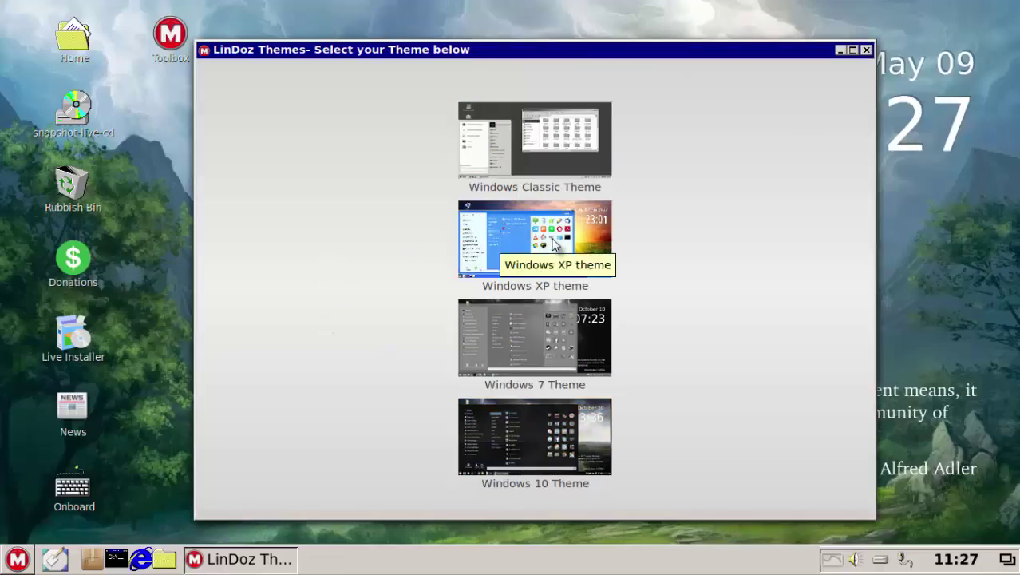
left_click(552, 237)
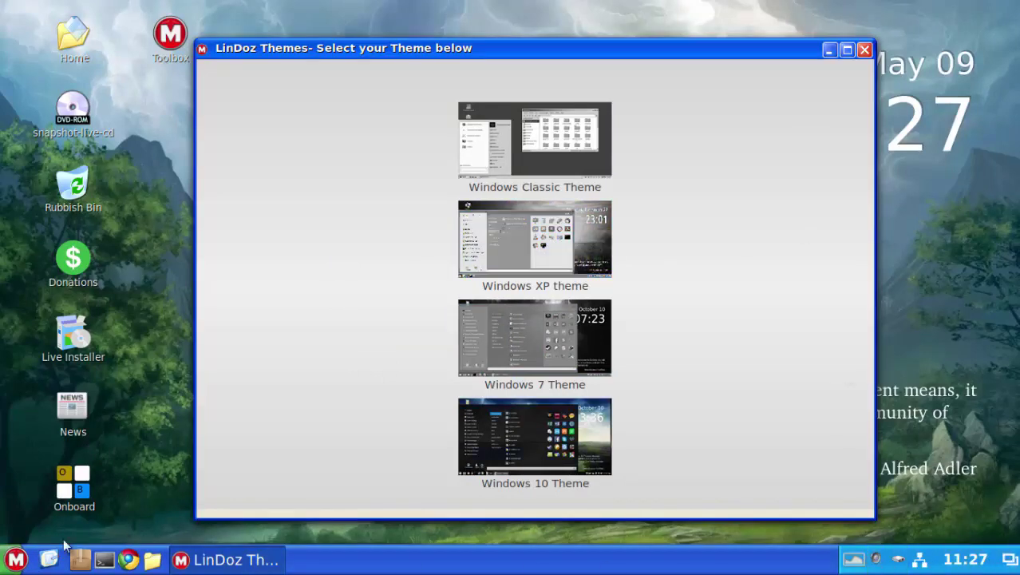
left_click(9, 562)
left_click(9, 561)
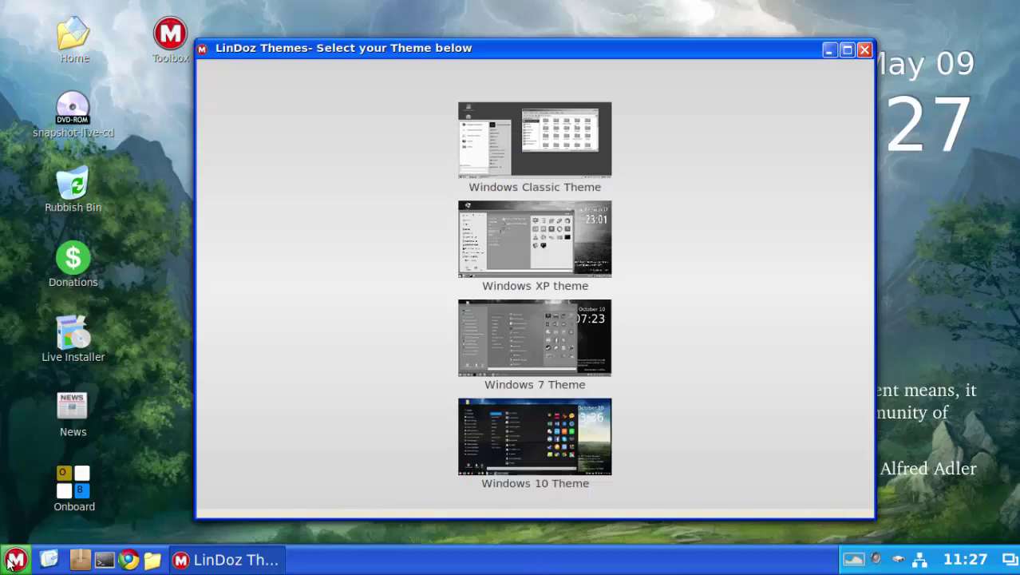
Step: View the Home folder in XP style, close it, and apply the Windows 7 Theme
left_click(151, 561)
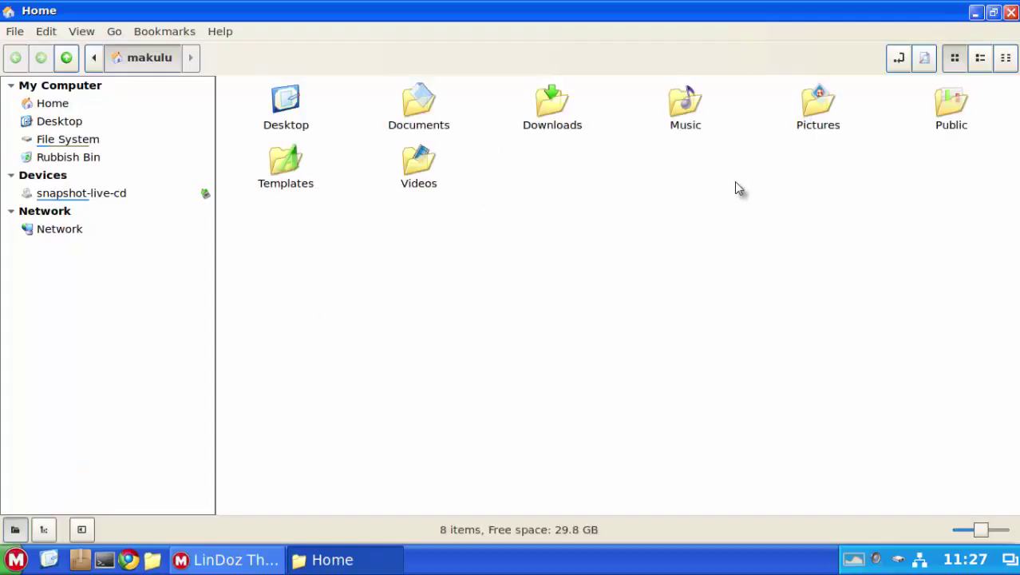
left_click(1011, 13)
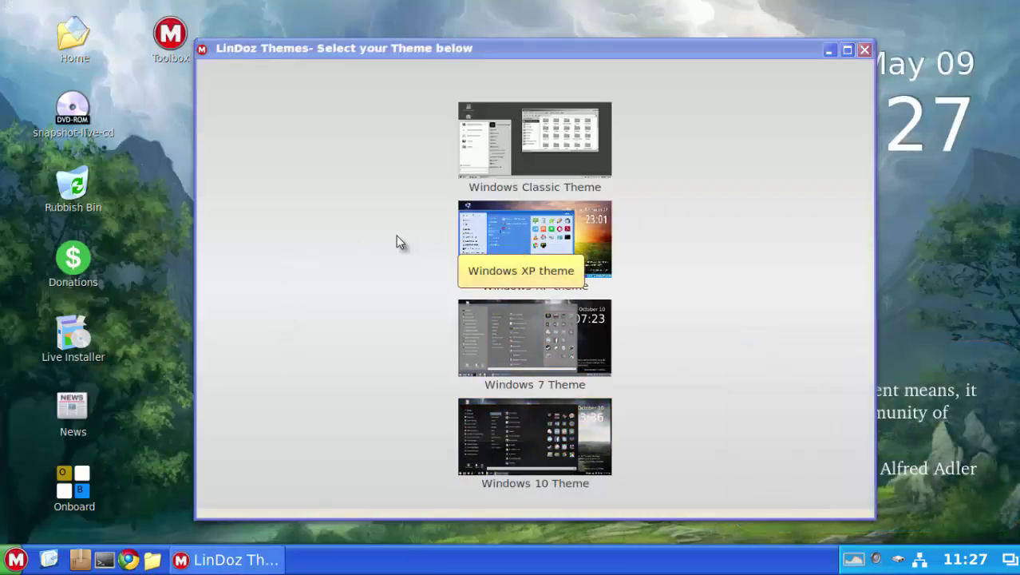
left_click(529, 334)
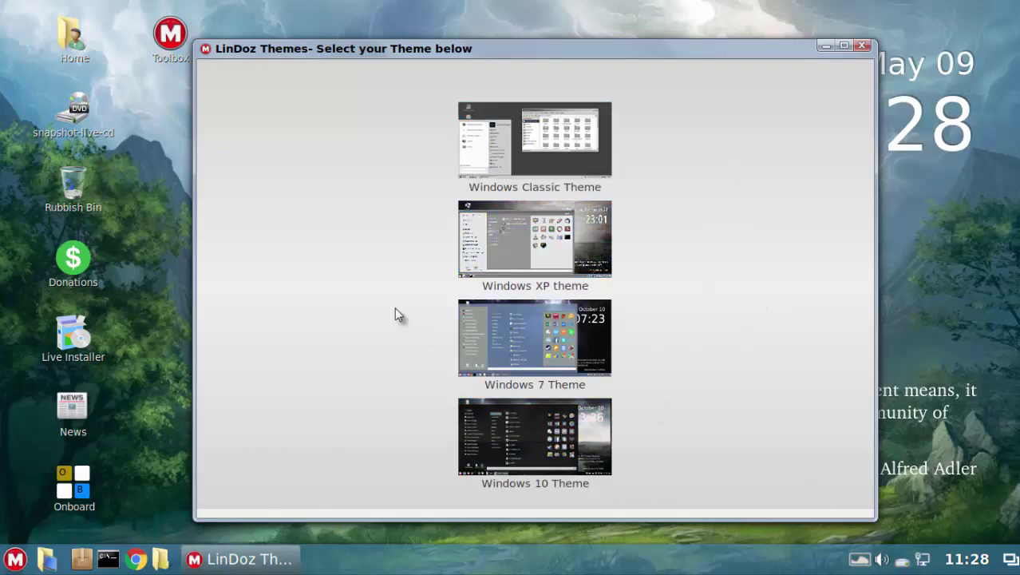
Step: Check the Windows 7 start menu and the file manager's File System view, then close it
left_click(11, 564)
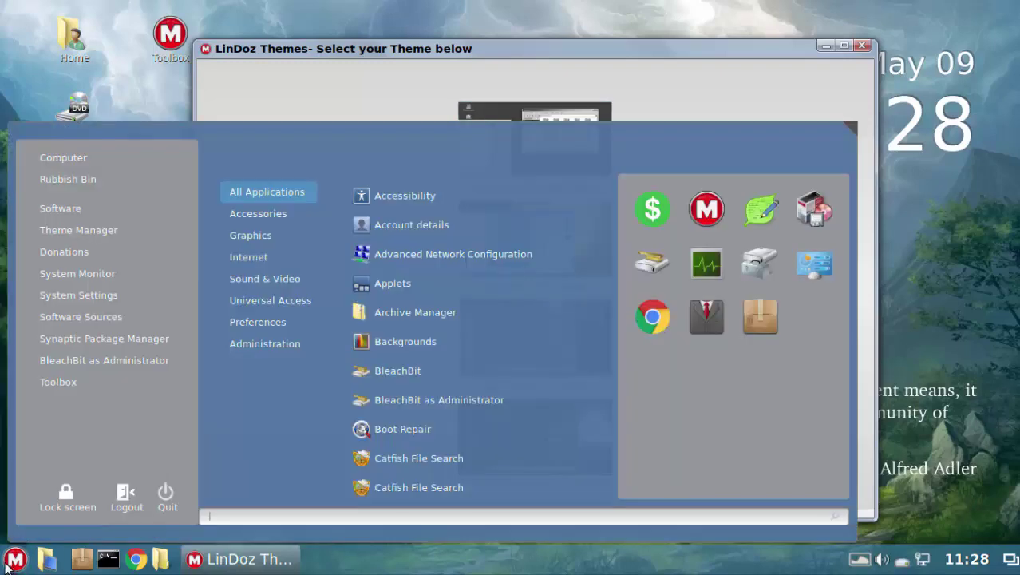
left_click(11, 565)
left_click(160, 561)
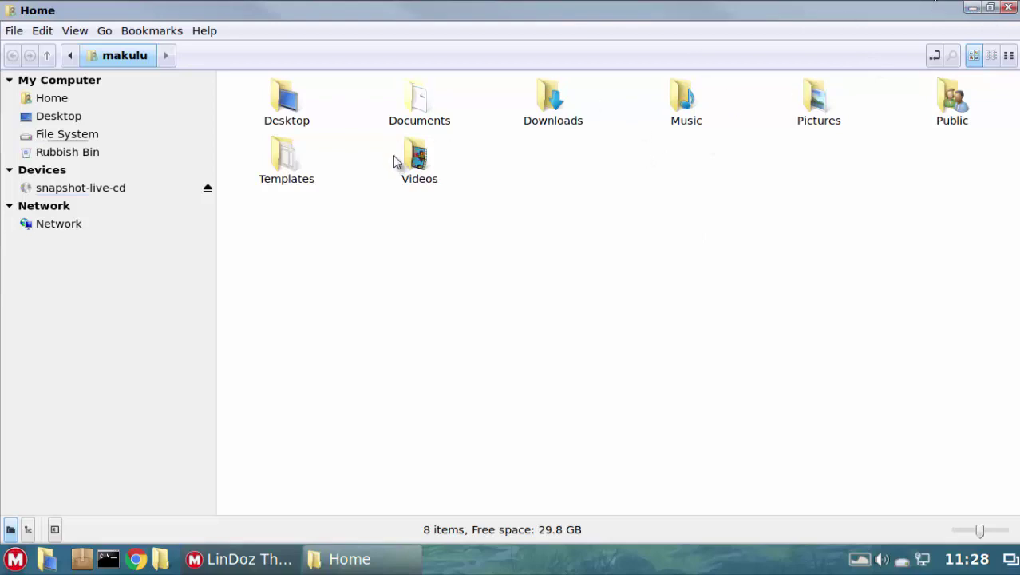
left_click(72, 136)
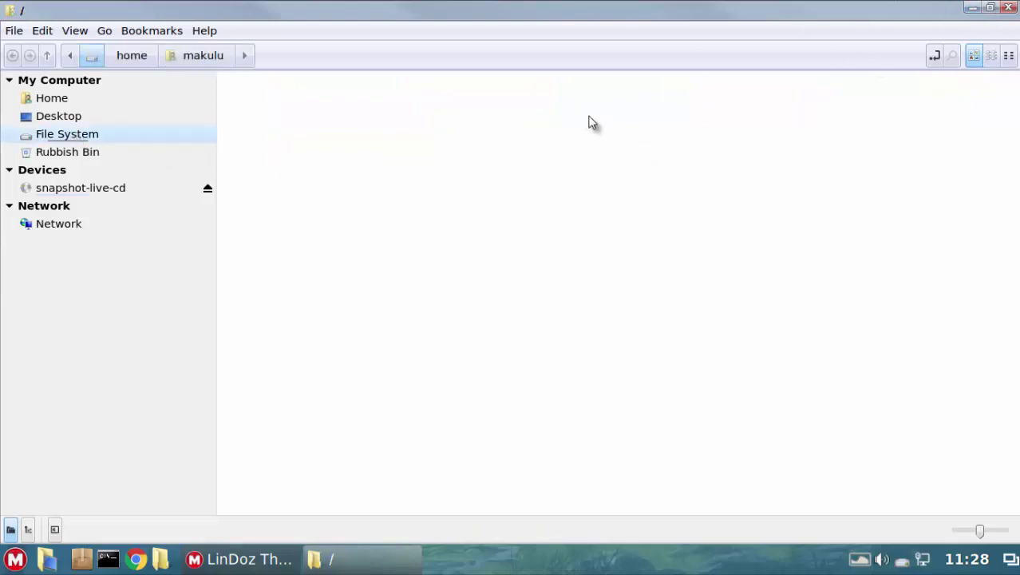
left_click(1008, 9)
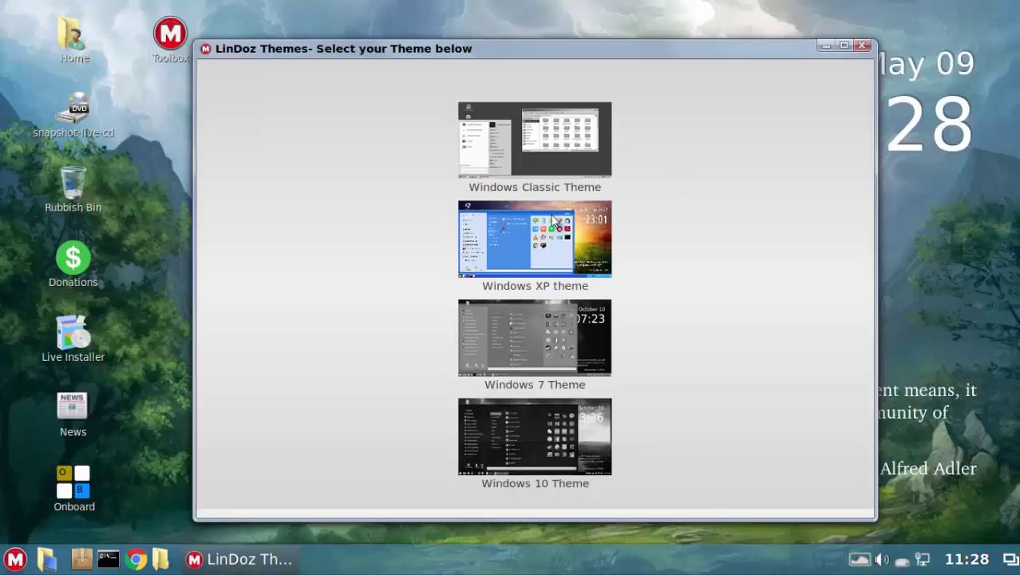
Step: Apply the Windows 10 Theme and check the desktop options and start menu
left_click(522, 436)
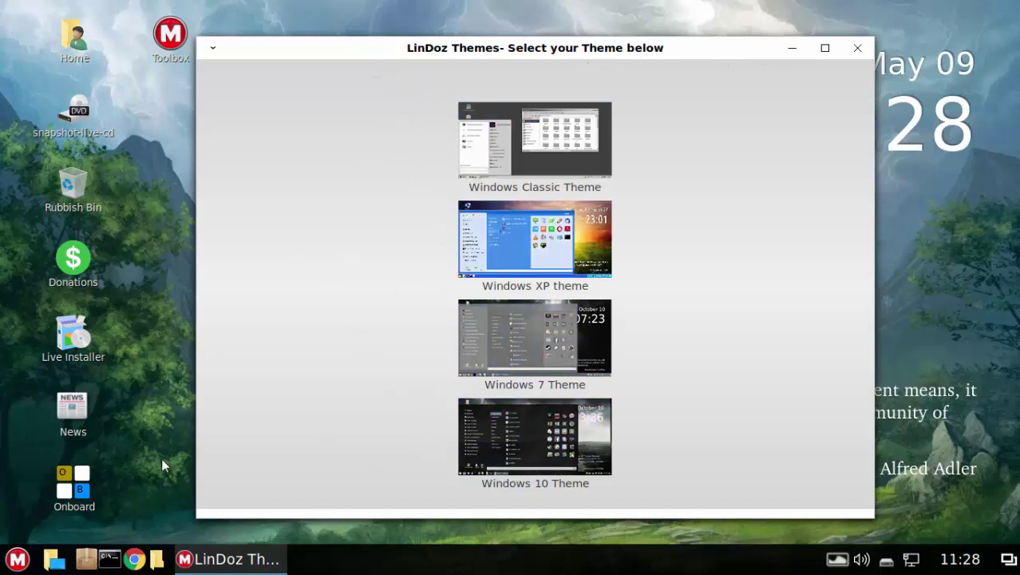
right_click(148, 303)
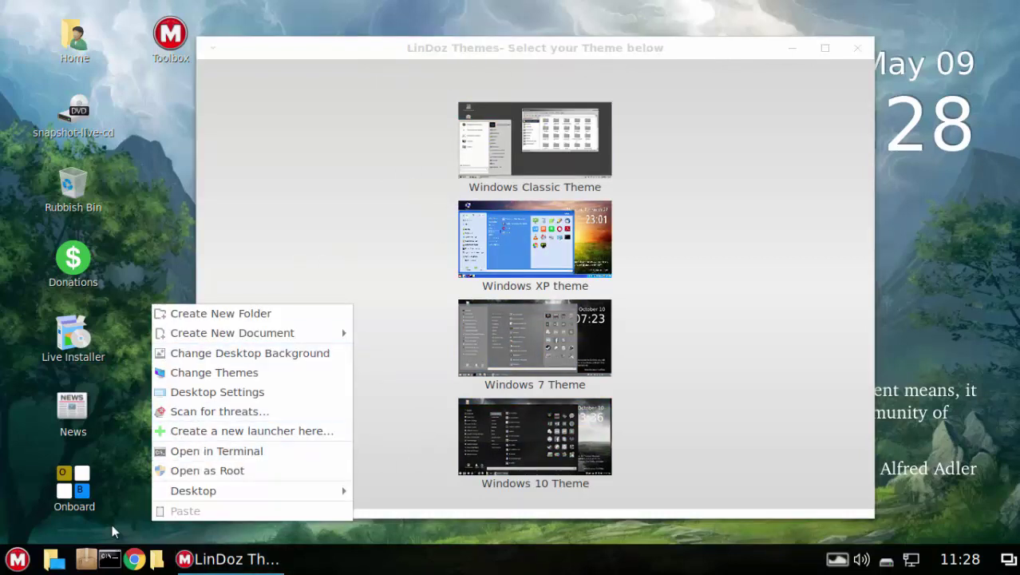
left_click(9, 562)
left_click(9, 563)
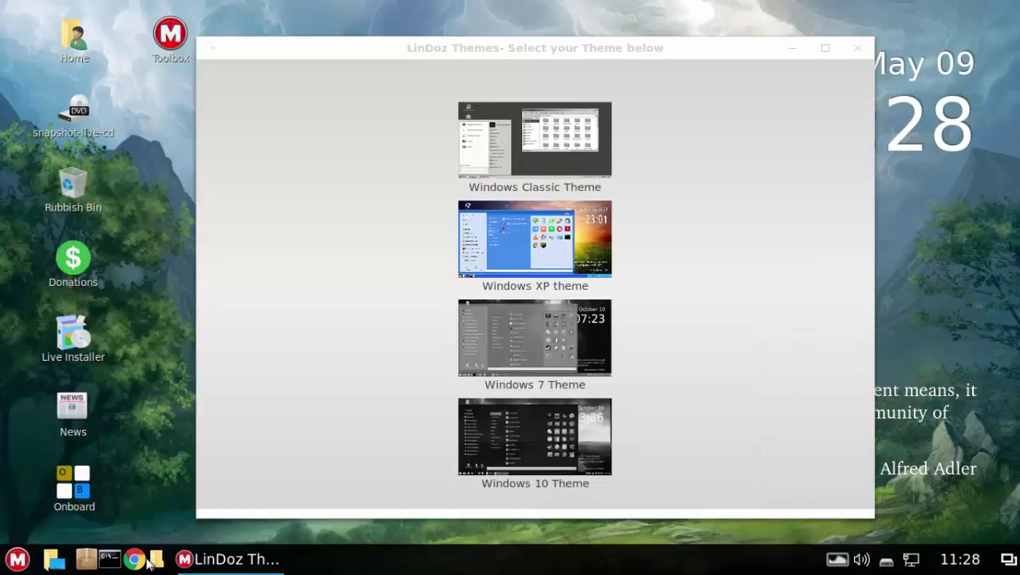
Step: View File System in the Windows 10-styled file manager, then close it
left_click(155, 556)
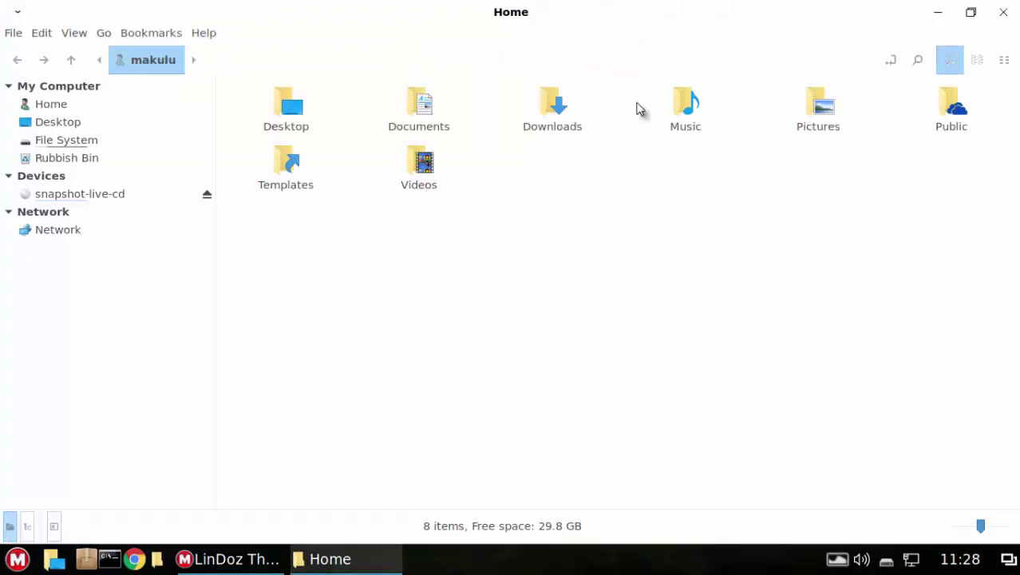
left_click(93, 144)
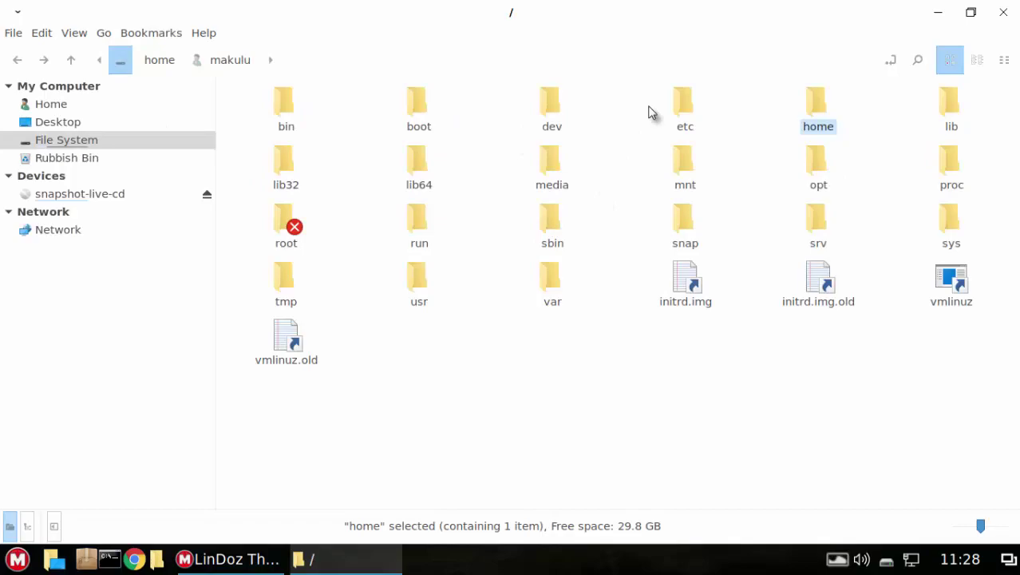
left_click(985, 26)
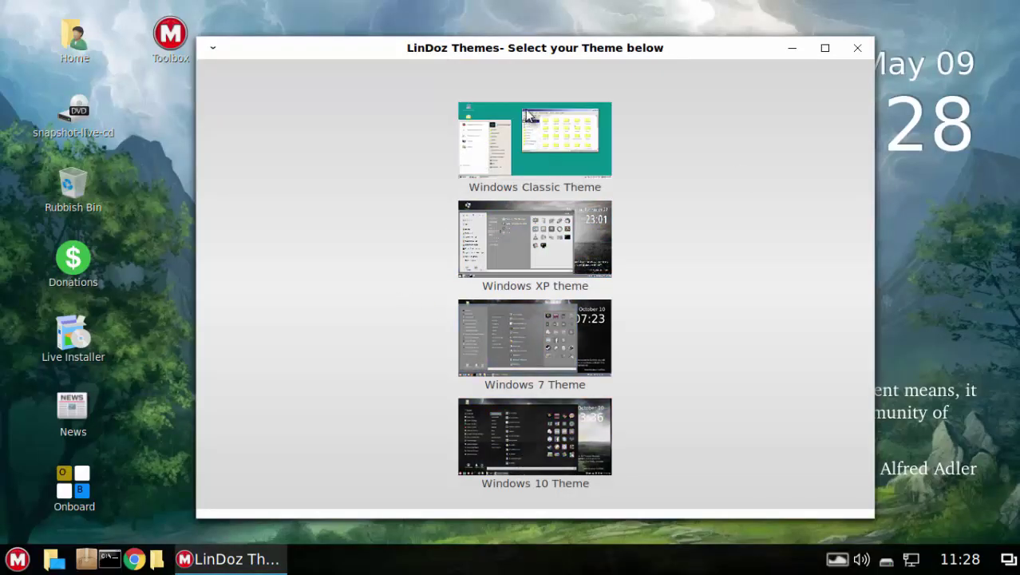
Step: Drag the LinDoz Themes chooser slightly up and to the right
left_click_drag(521, 50, 540, 37)
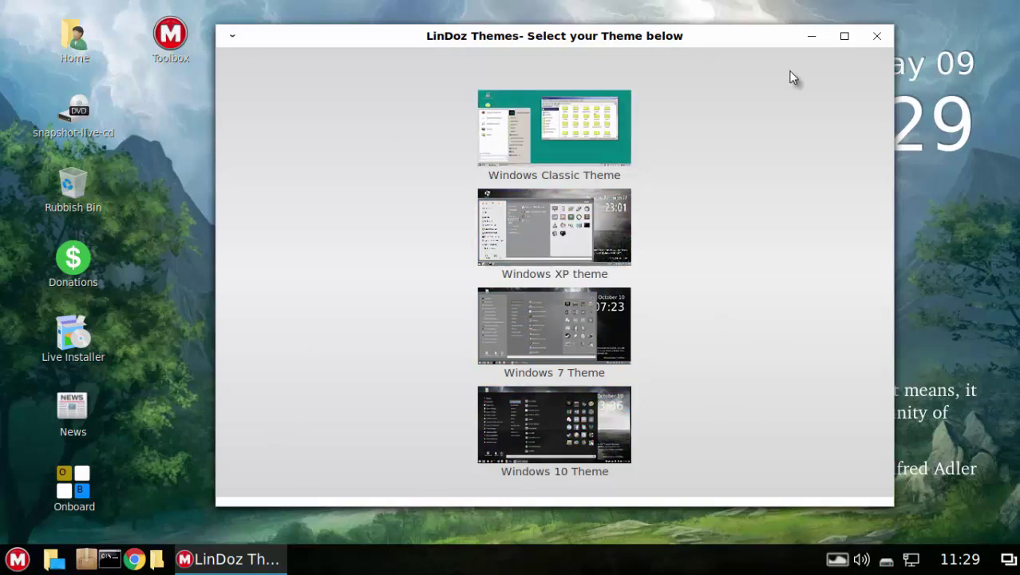
Step: Close the LinDoz Themes chooser, reopen it from the desktop's Change Themes entry, and close it
left_click(876, 36)
right_click(433, 158)
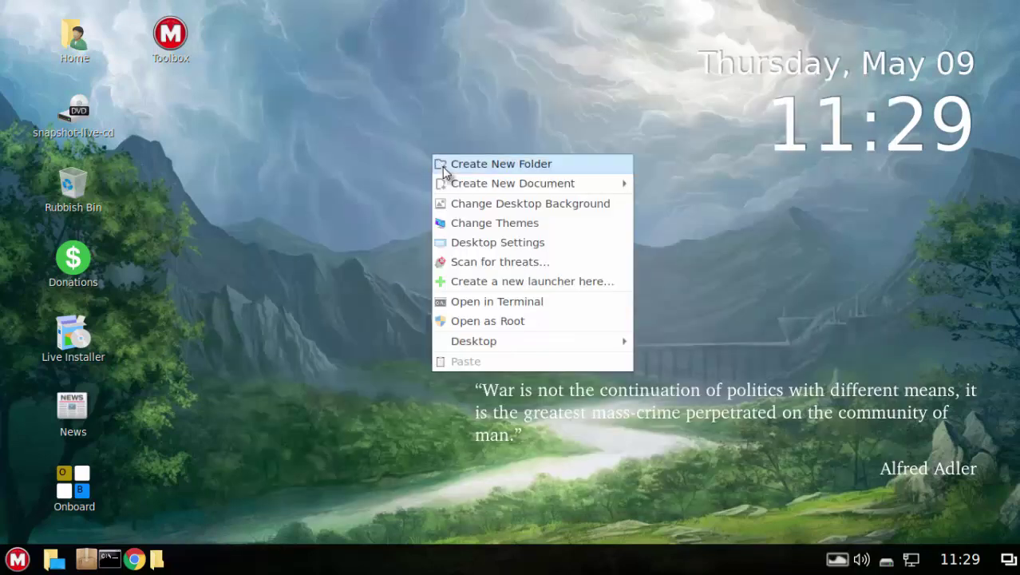
left_click(482, 224)
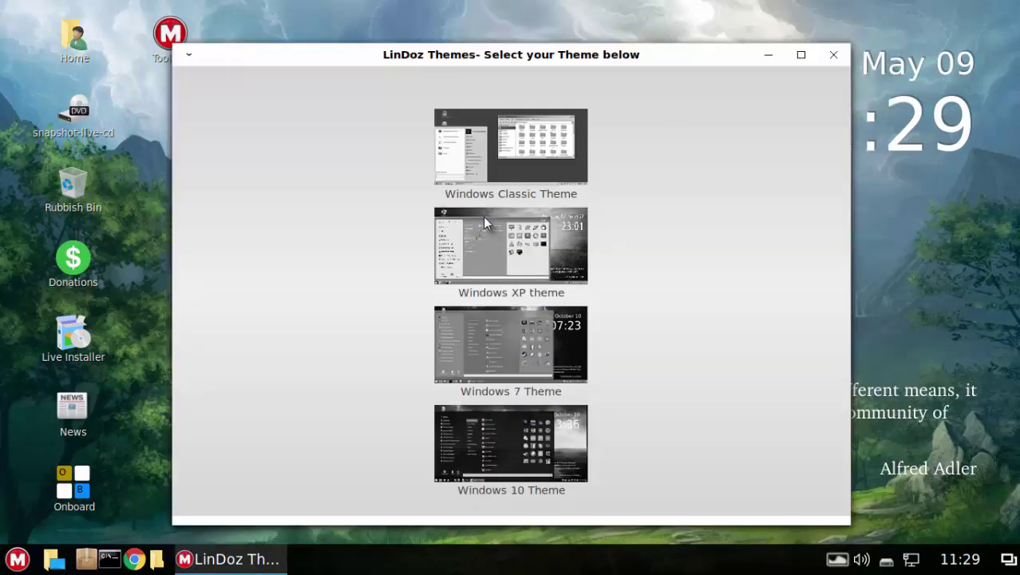
left_click(831, 53)
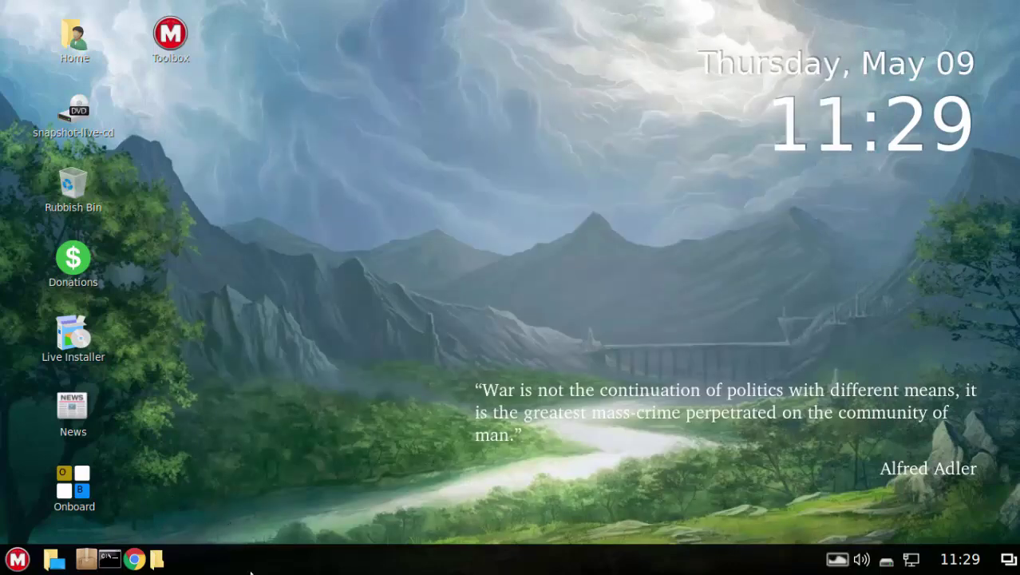
Step: Open LinDoz Themes twice from System Settings > Themes, closing it each time, then close System Settings
left_click(18, 560)
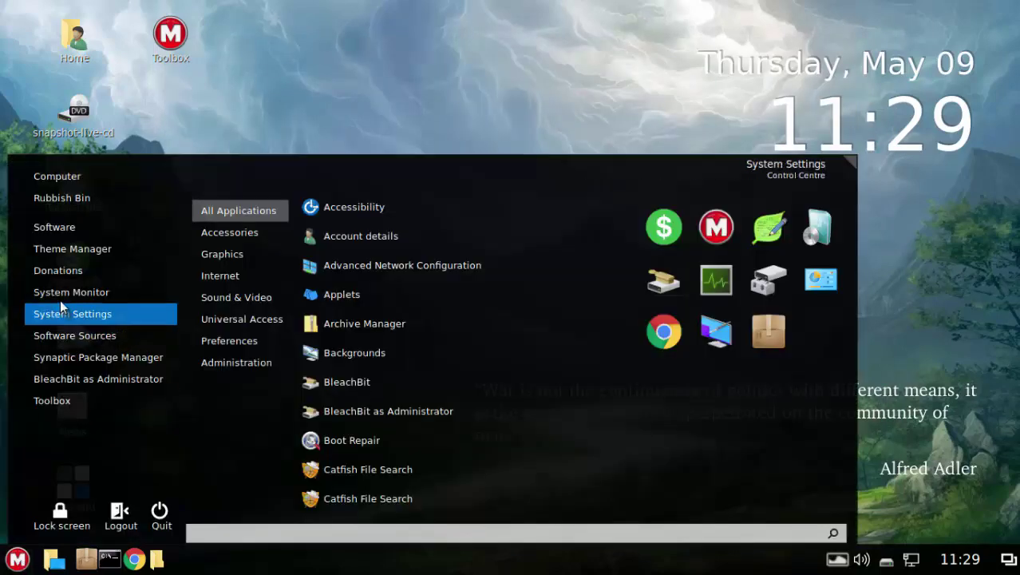
left_click(112, 320)
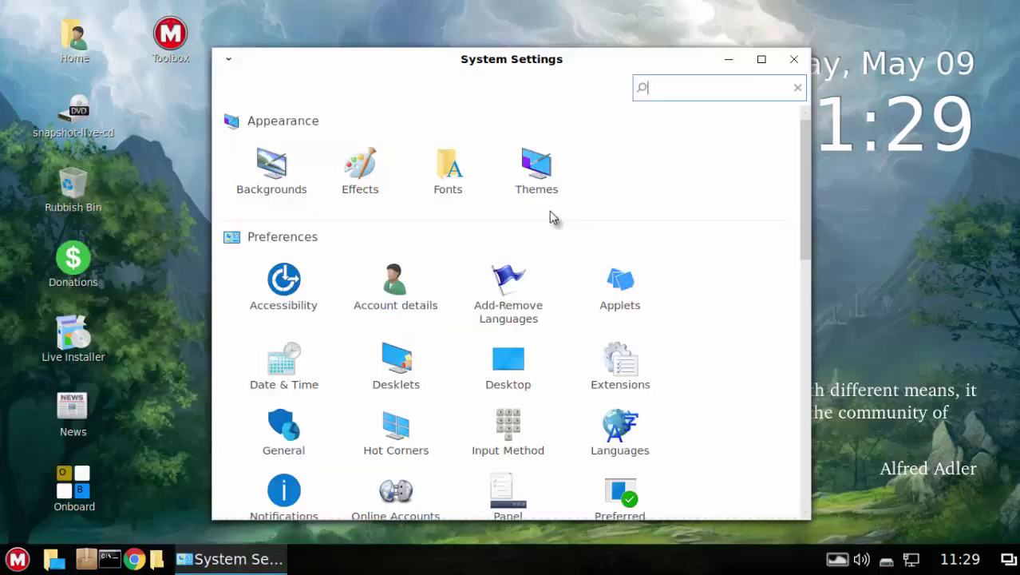
left_click(533, 169)
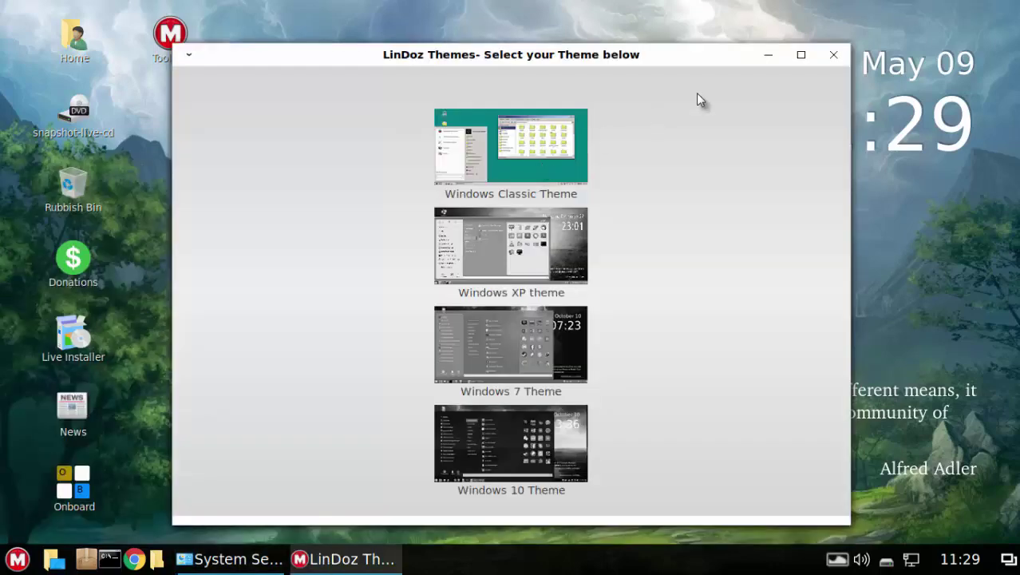
left_click(833, 58)
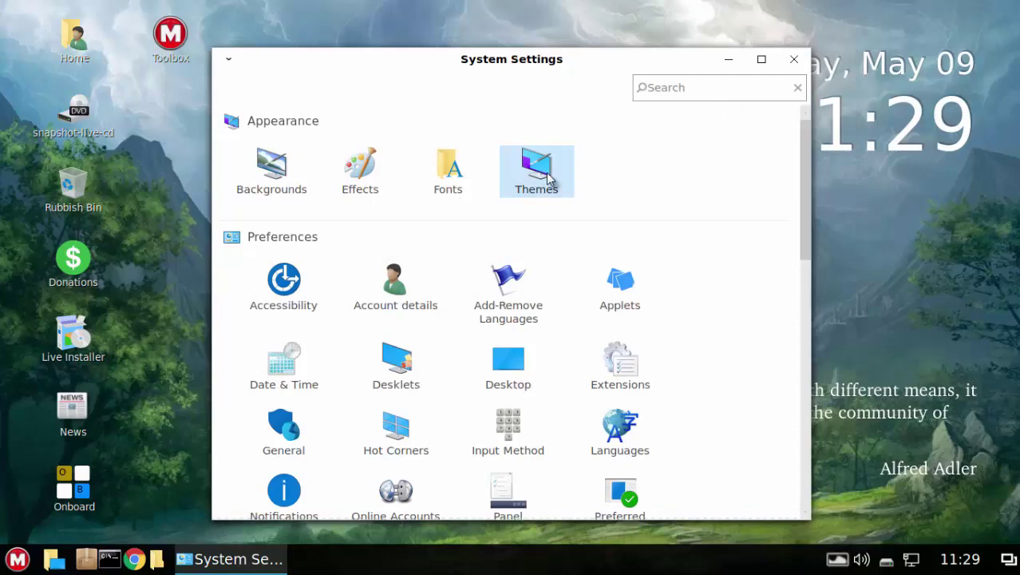
left_click(533, 176)
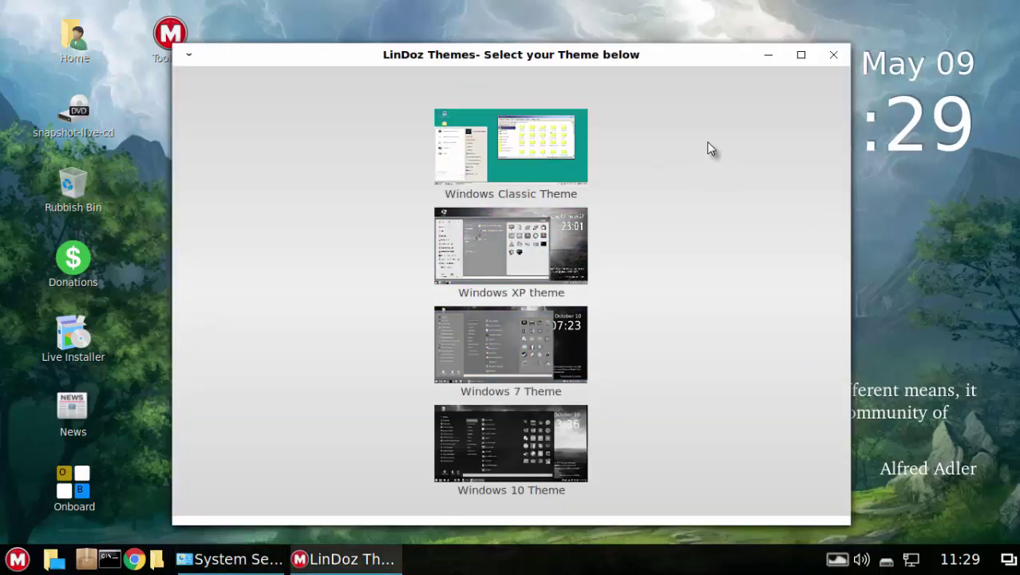
left_click(834, 54)
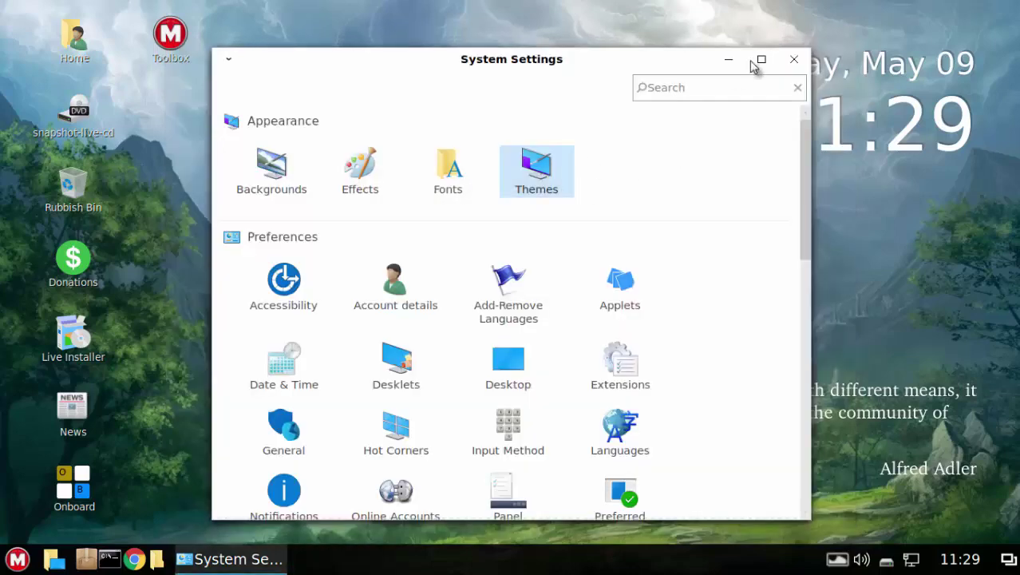
left_click(791, 56)
Step: Launch LinDoz Themes from the application menu and the desktop menu, closing it after each opening
left_click(32, 557)
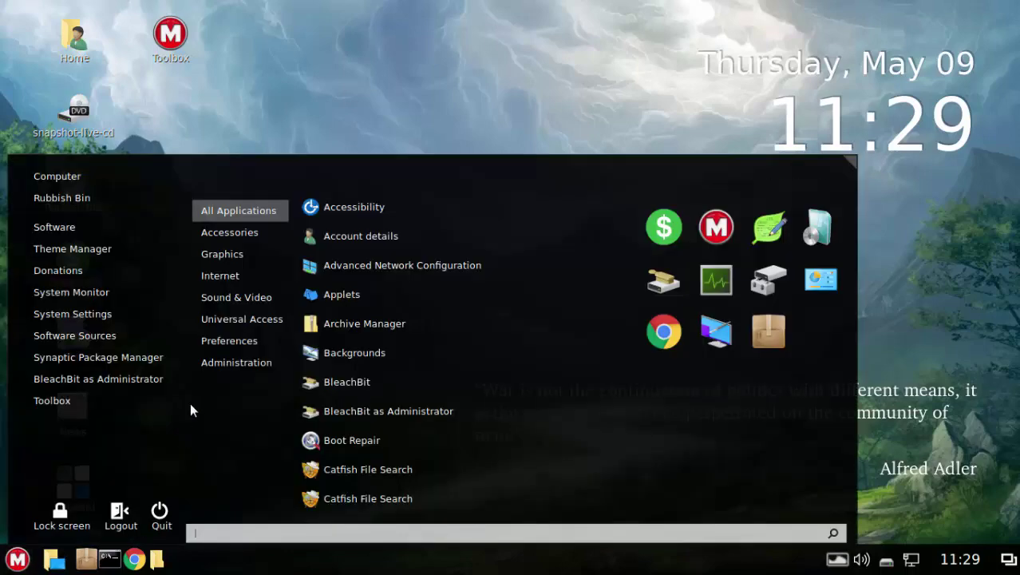
left_click(81, 252)
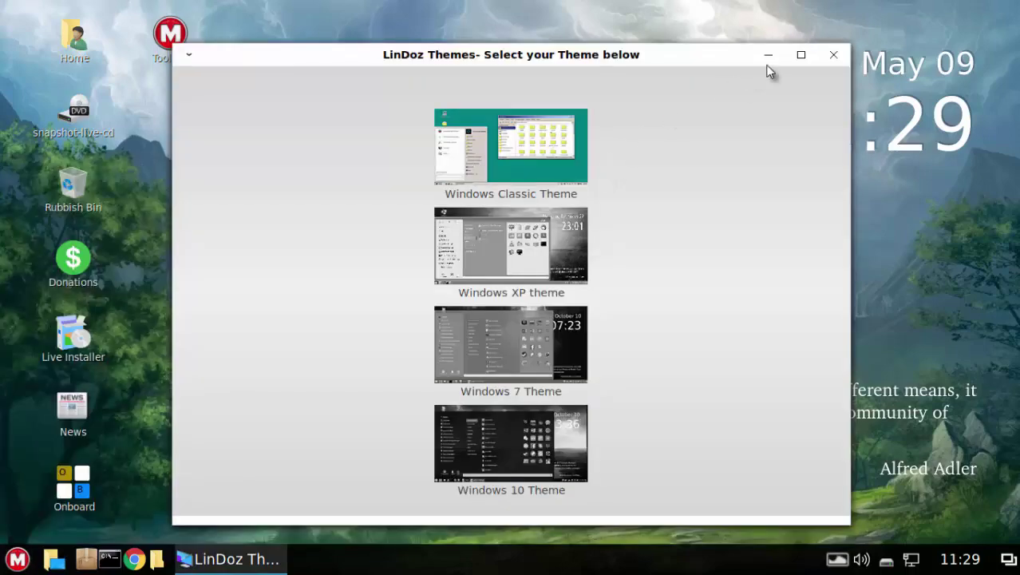
left_click(834, 54)
left_click(18, 559)
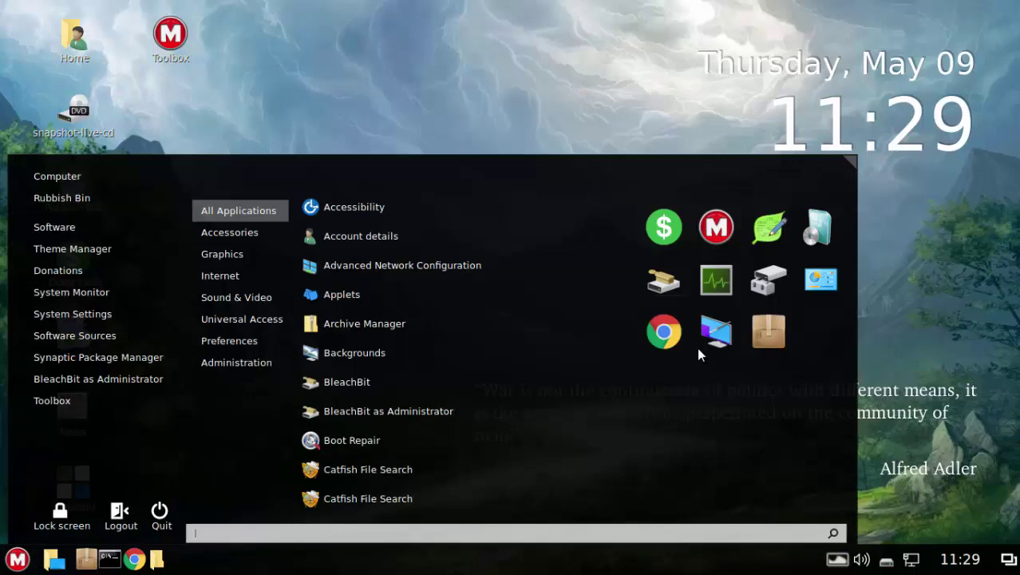
left_click(728, 345)
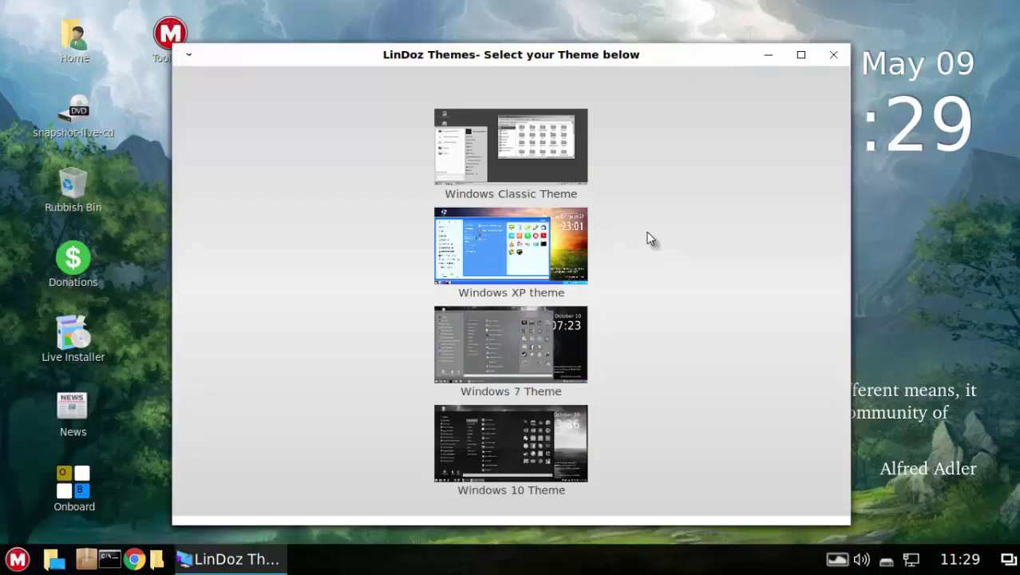
left_click_drag(615, 63, 631, 34)
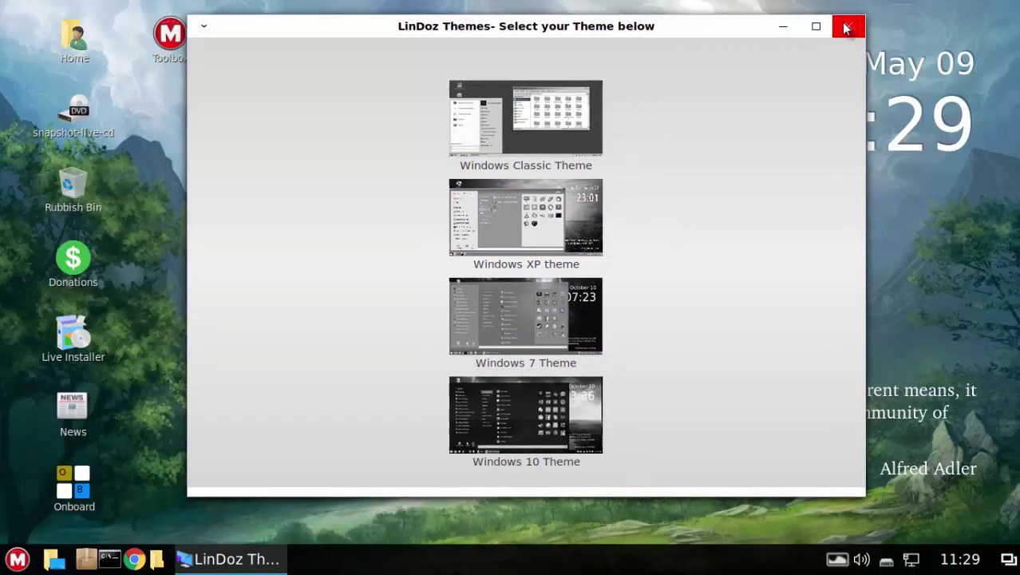
left_click(845, 33)
right_click(514, 137)
left_click(551, 210)
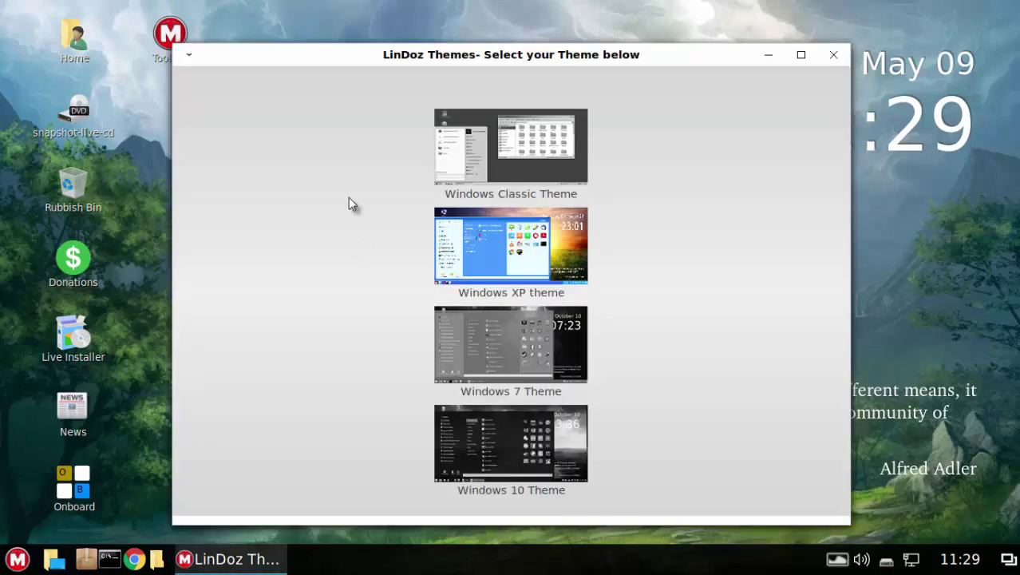
left_click(833, 55)
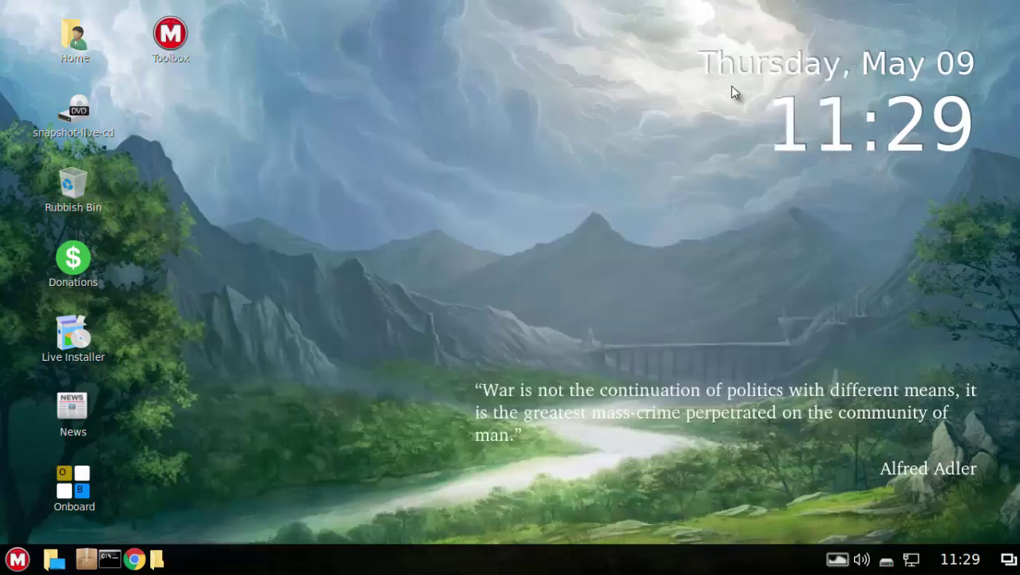
Step: Open the Variety wallpaper strip from the desktop's Change Desktop Background entry, then close it
right_click(459, 134)
left_click(497, 183)
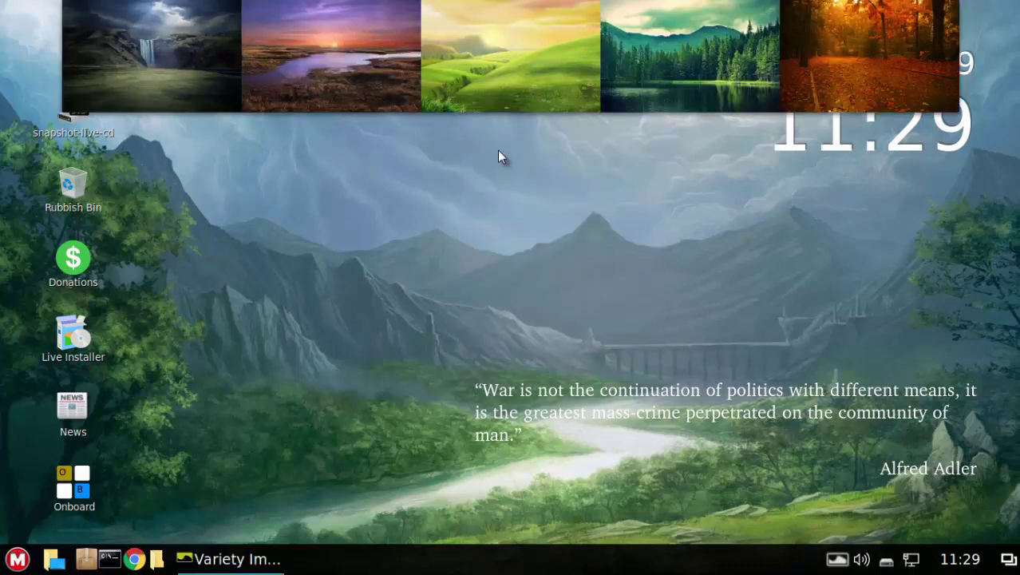
right_click(445, 80)
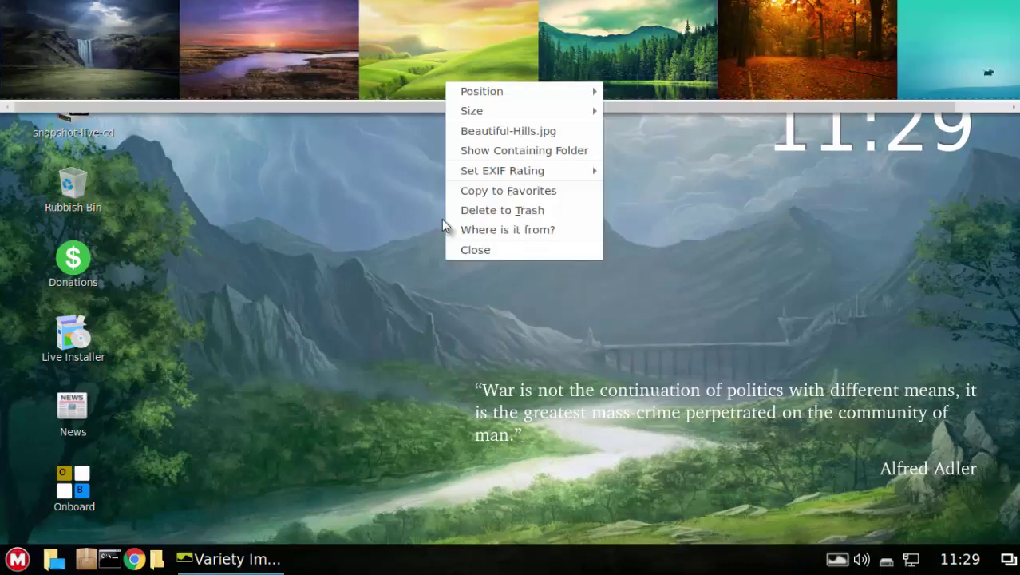
left_click(479, 249)
Step: Open Variety from System Settings > Backgrounds, close it and System Settings, then right-click the desktop
left_click(14, 565)
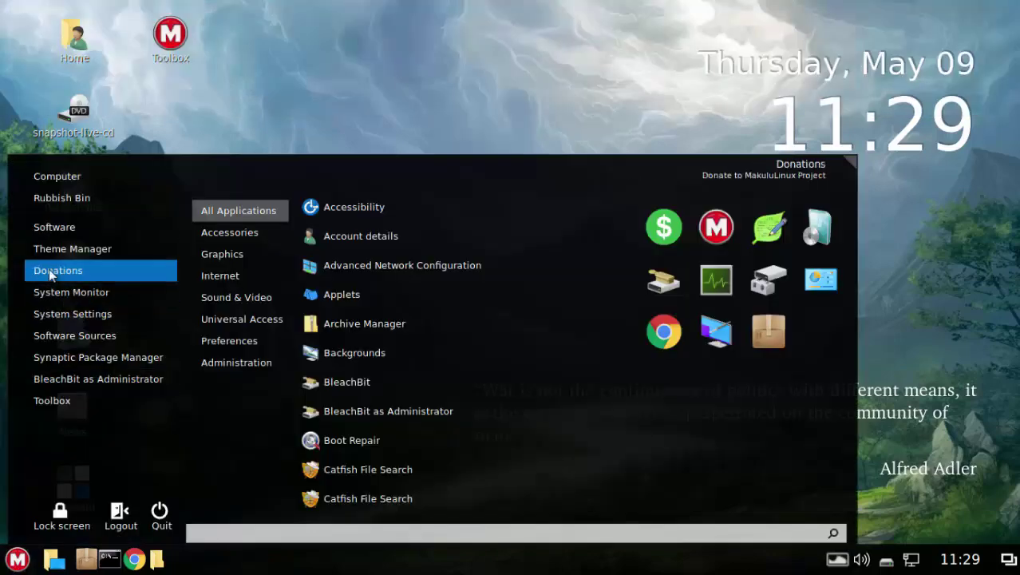
left_click(81, 315)
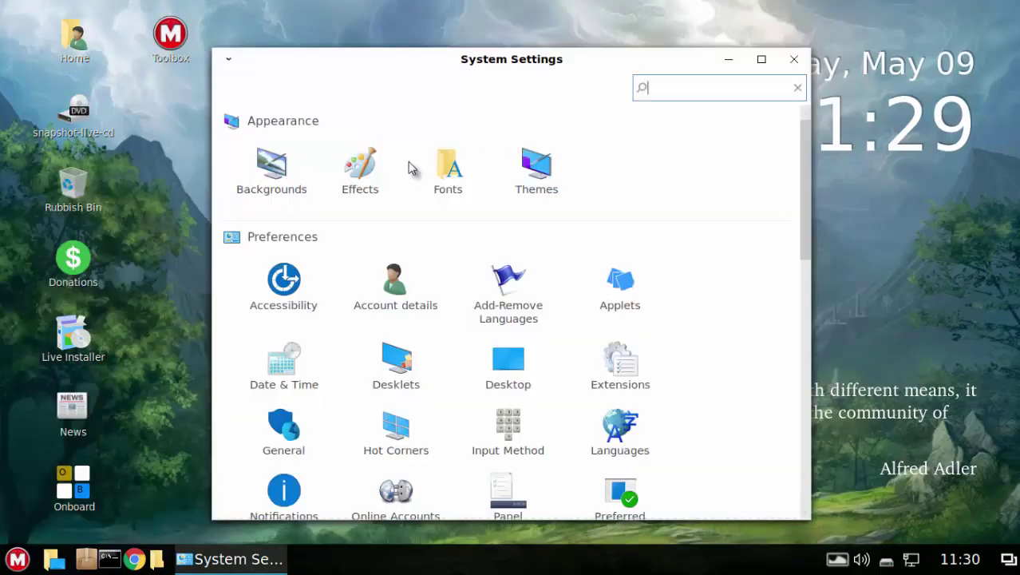
left_click(291, 178)
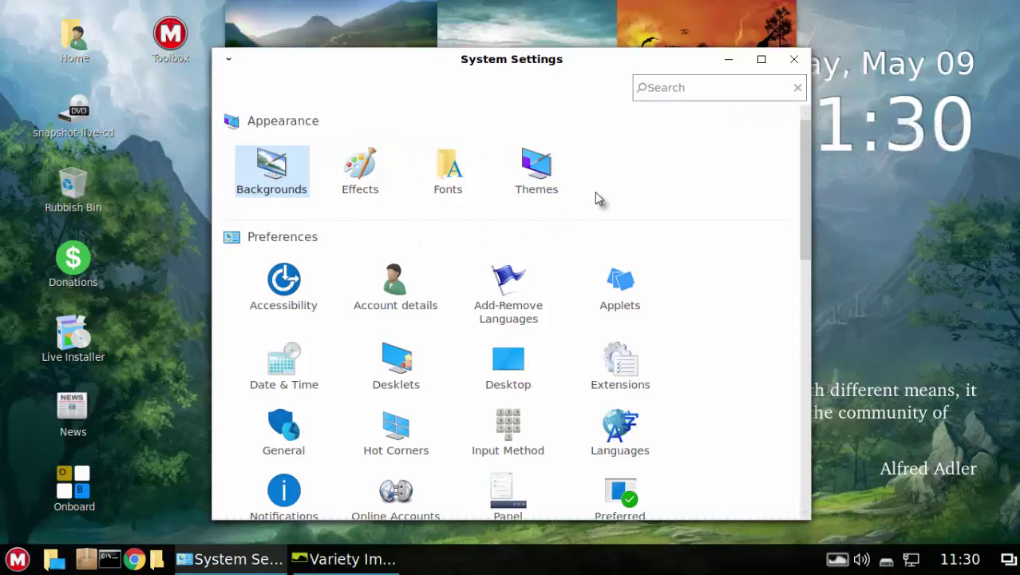
right_click(828, 59)
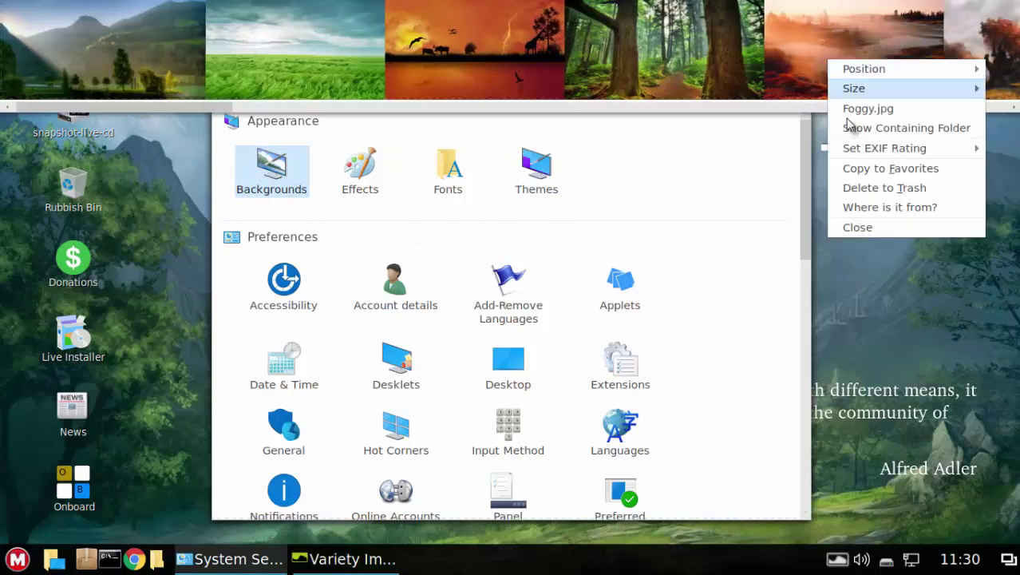
left_click(850, 226)
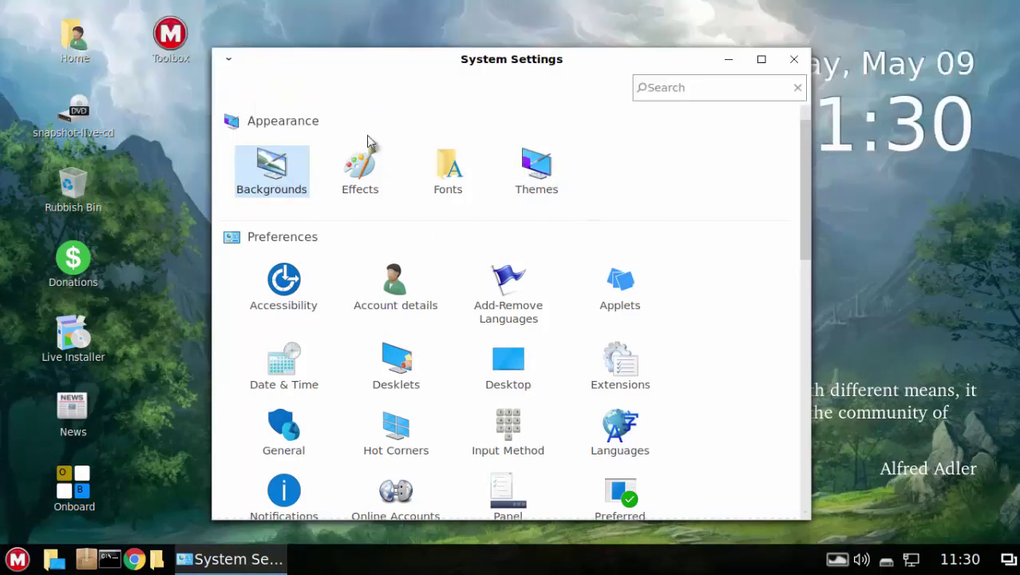
left_click(795, 60)
right_click(420, 157)
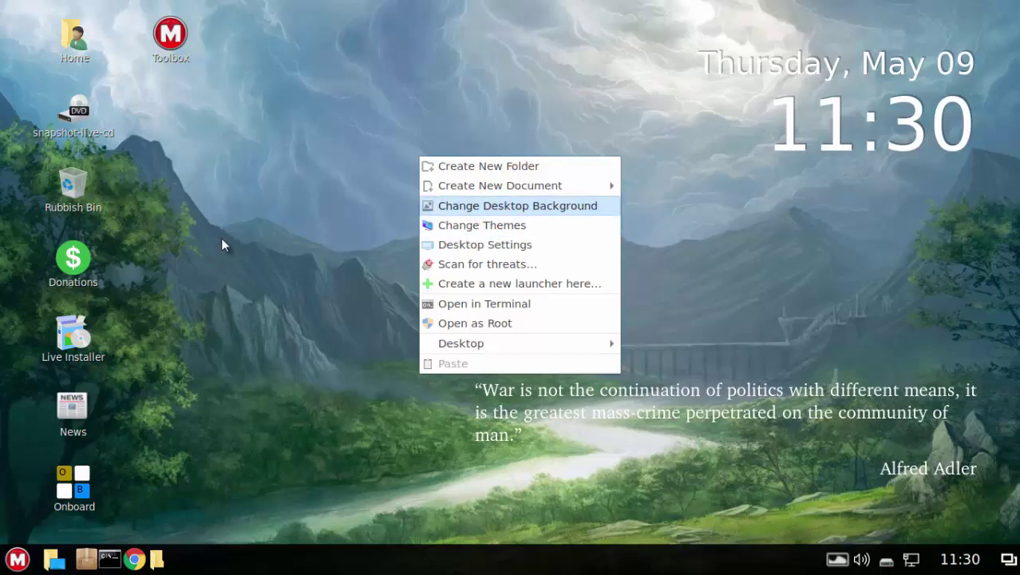
Step: Apply the Windows Classic Theme from the desktop's theme chooser and minimize the chooser
left_click(334, 522)
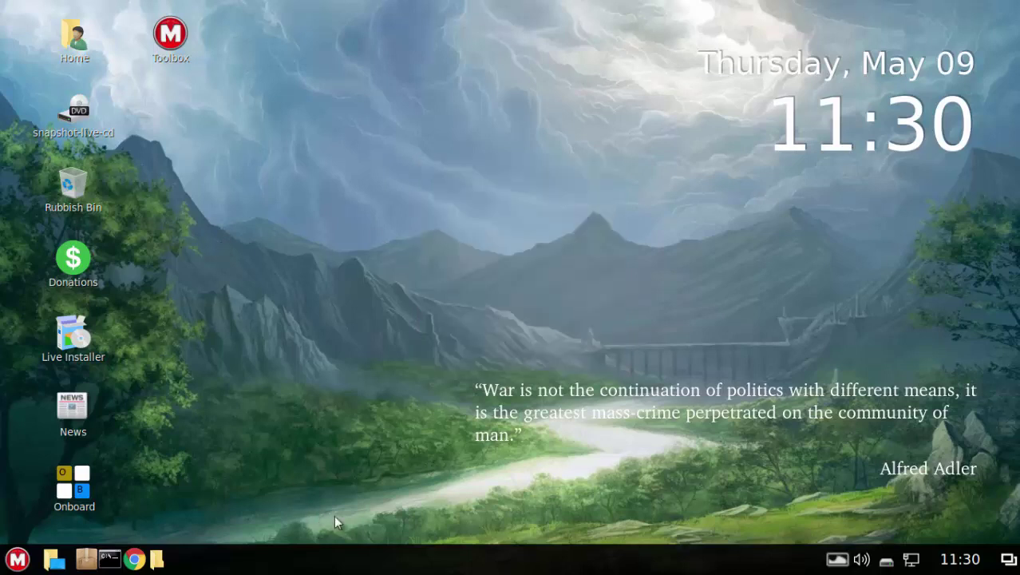
right_click(476, 186)
left_click(525, 252)
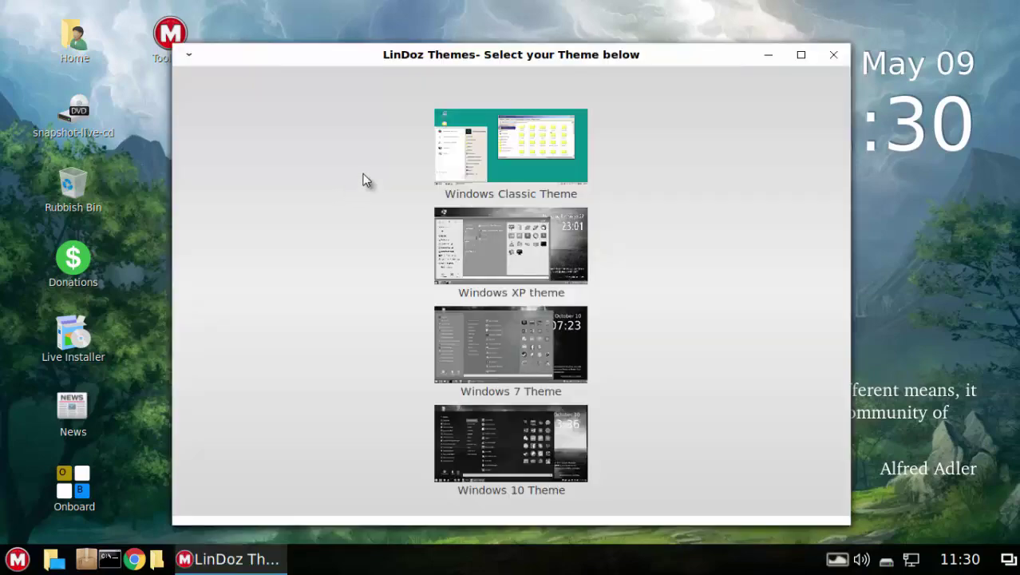
left_click(484, 149)
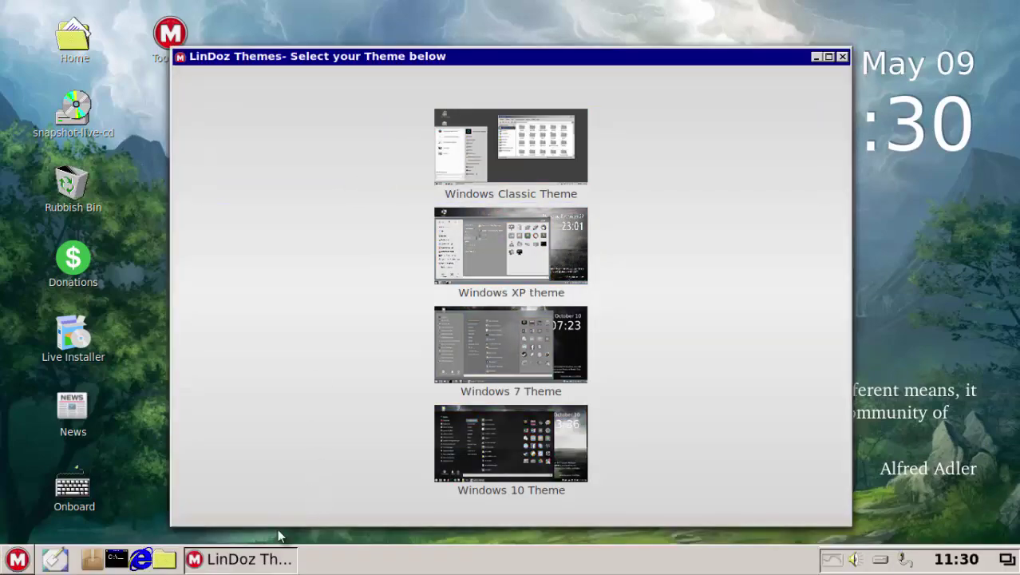
left_click(259, 564)
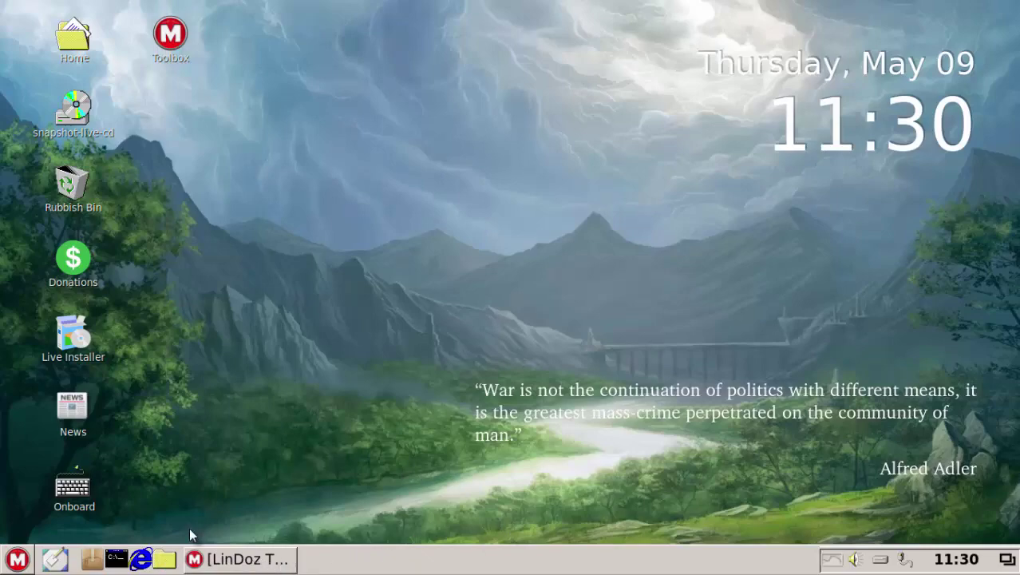
Step: Preview the Classic look in the Home file manager, application menu and desktop context menu
left_click(165, 560)
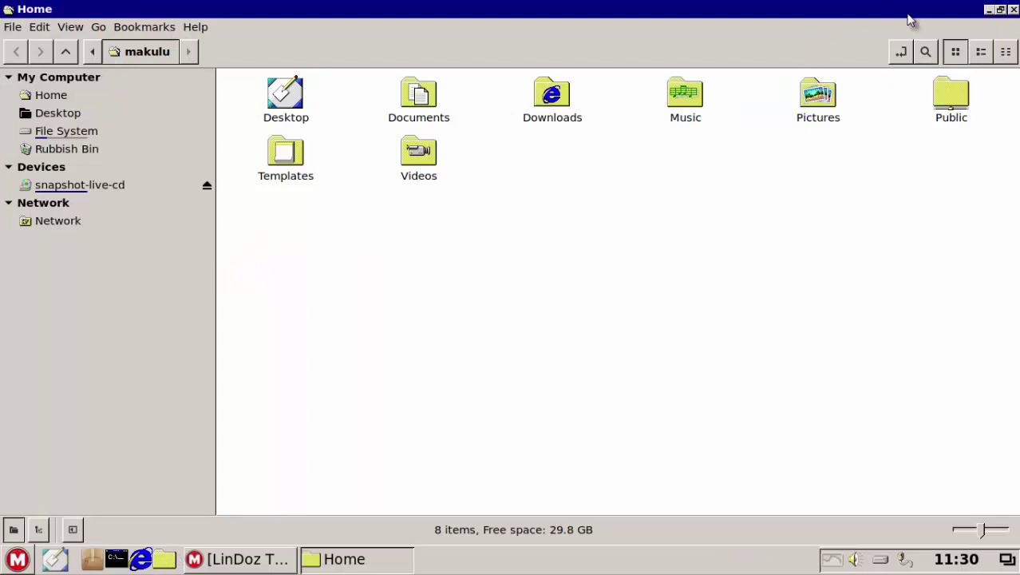
left_click(1013, 10)
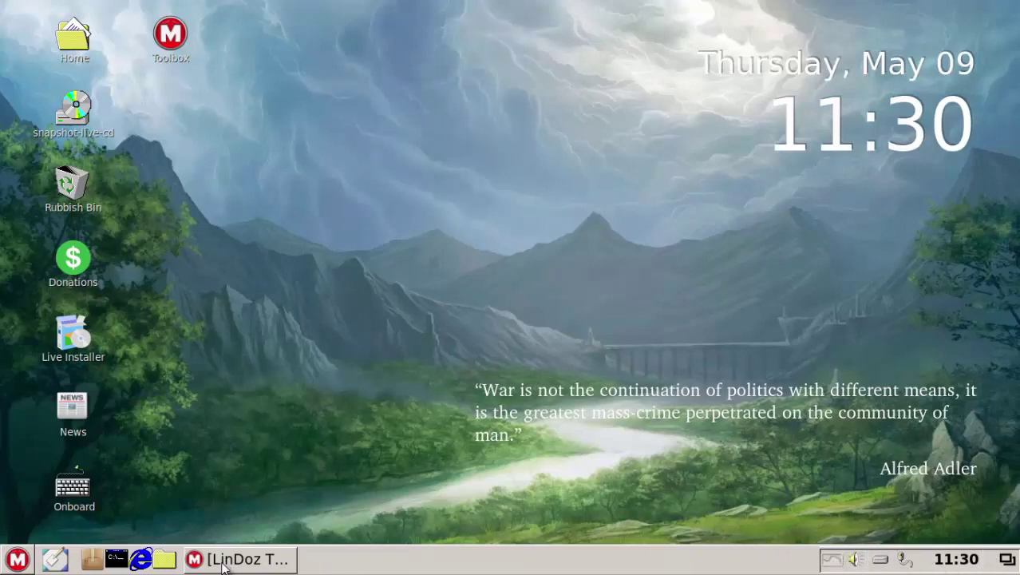
left_click(18, 559)
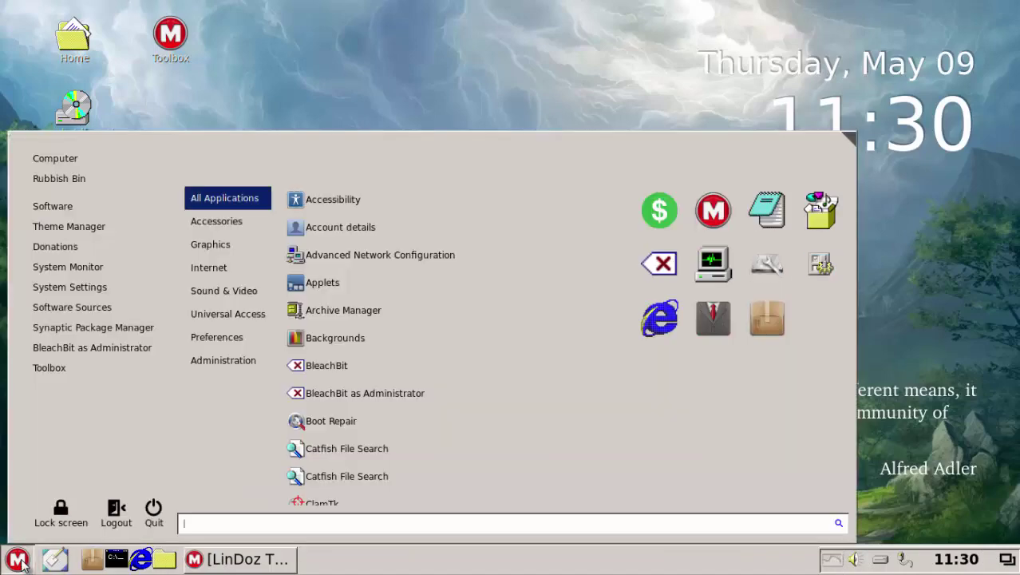
left_click(18, 559)
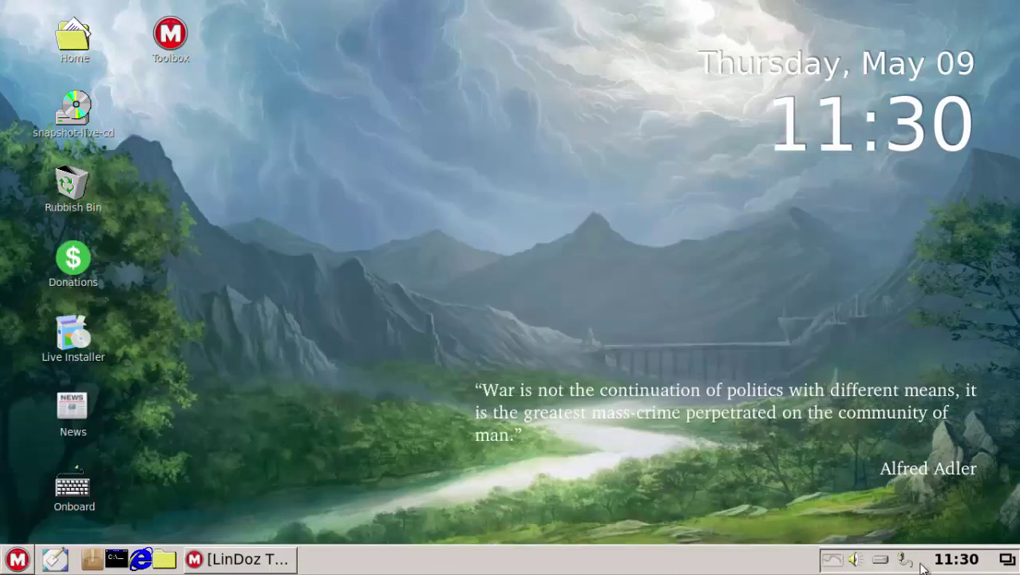
right_click(379, 157)
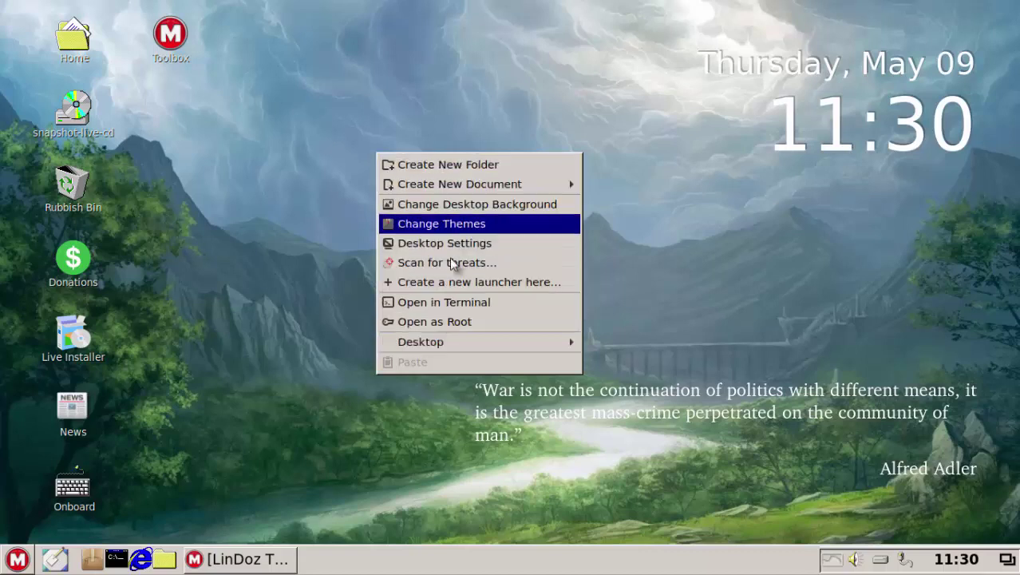
mouse_move(485, 349)
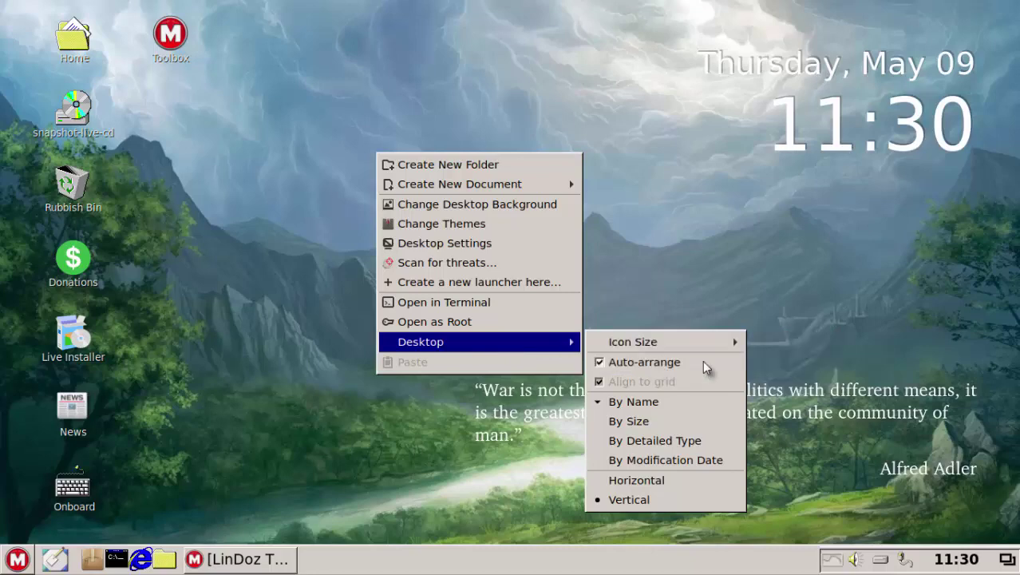
left_click(815, 563)
Step: Open Variety Preferences, browse the Effects, Manual downloading, Color and size, Customize and Donate tabs, then close it
left_click(834, 559)
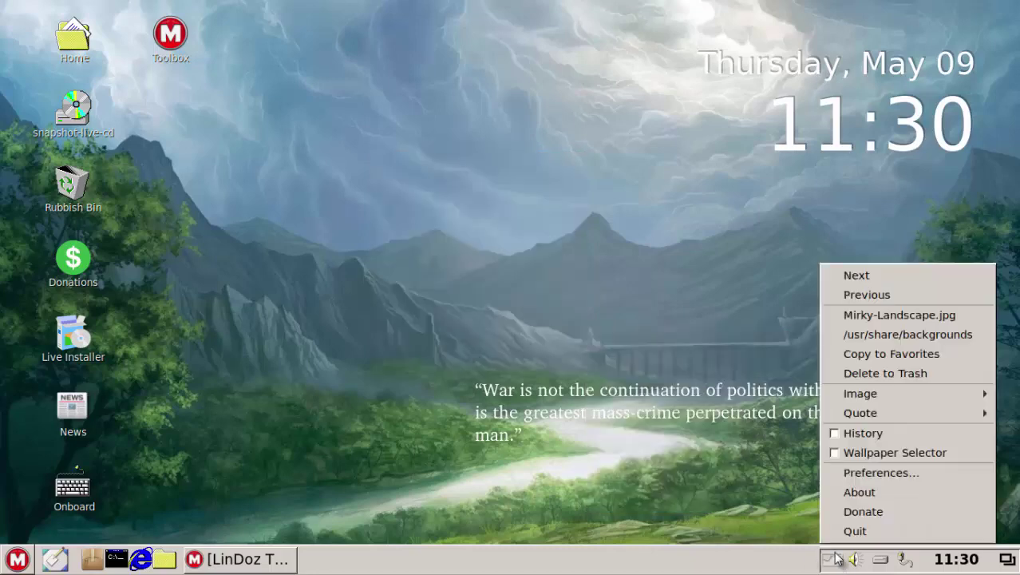
left_click(877, 473)
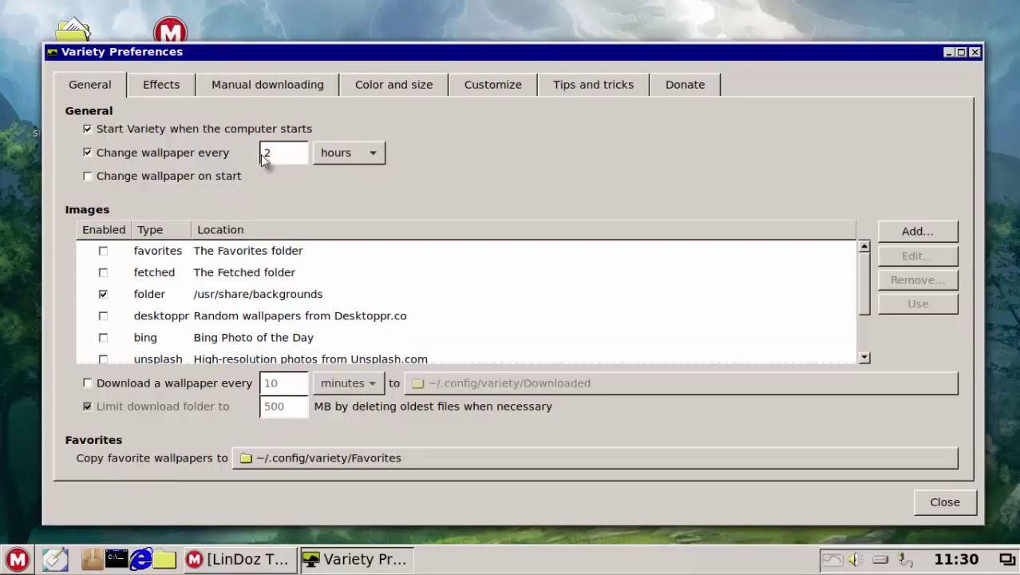
left_click(172, 85)
left_click(246, 87)
left_click(389, 87)
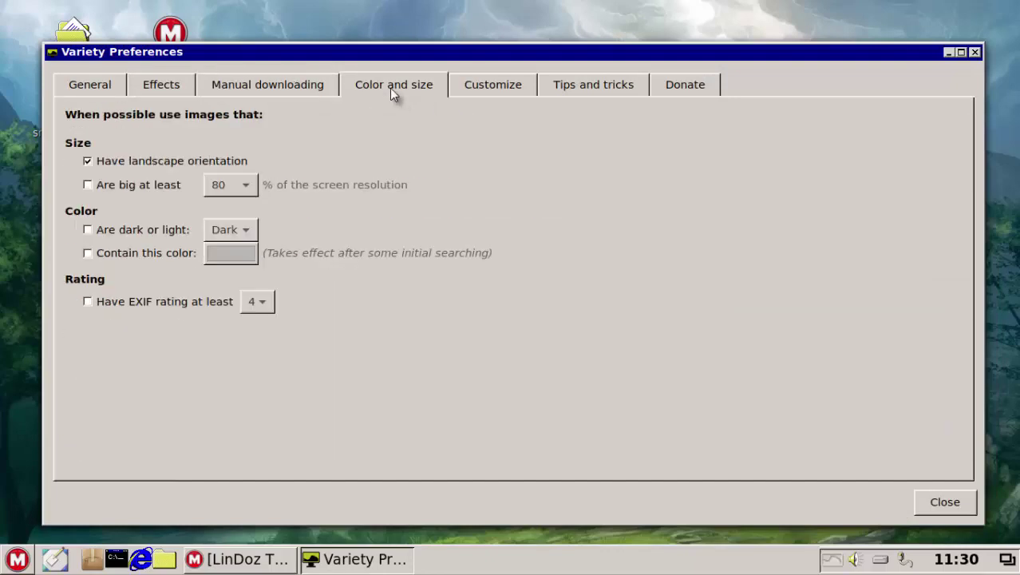
left_click(496, 86)
left_click(677, 88)
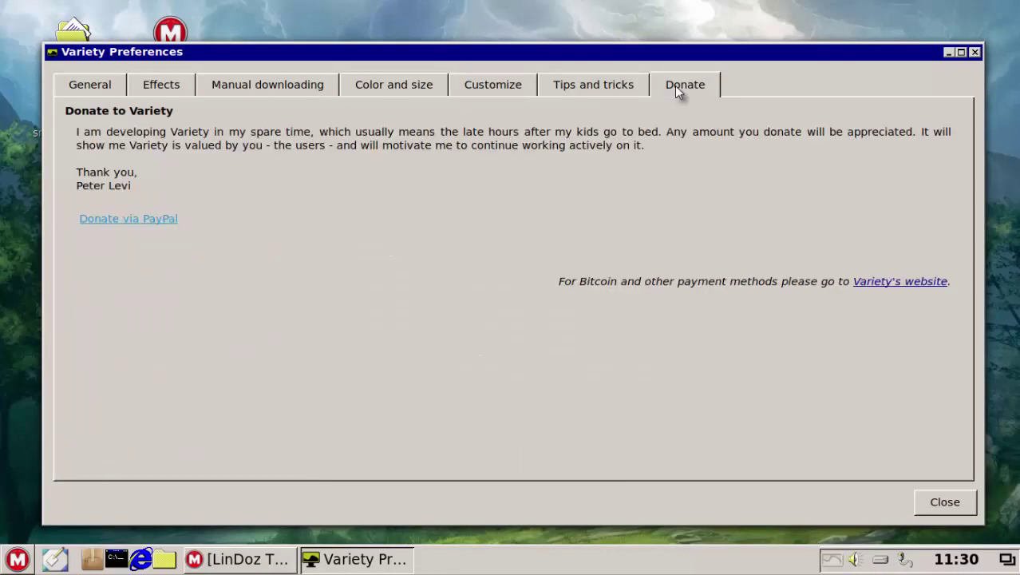
left_click(64, 91)
left_click(920, 506)
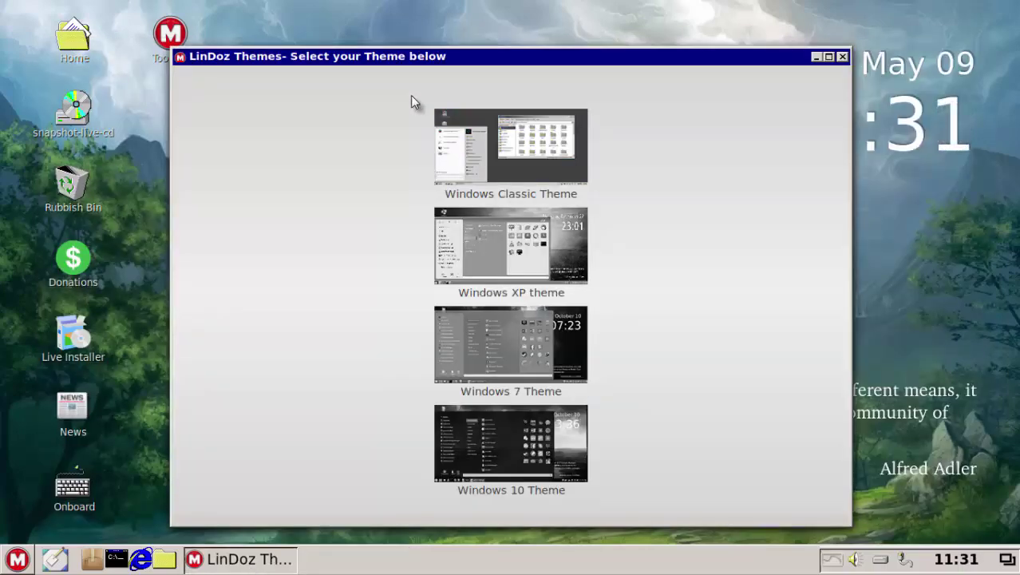
Step: Apply the Windows XP theme, preview its start menu and desktop menu, close Home, and restore the chooser
left_click(486, 256)
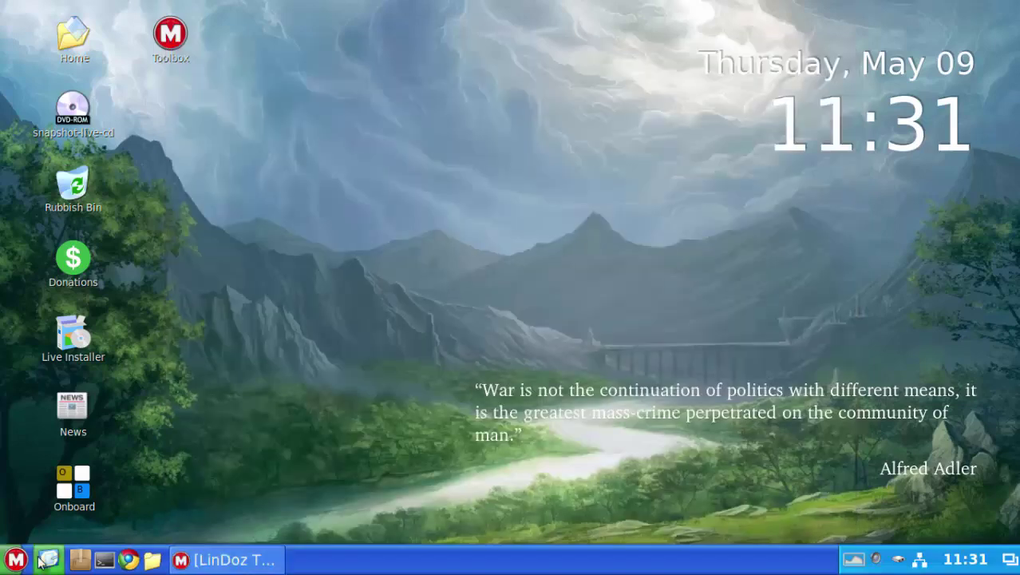
left_click(16, 560)
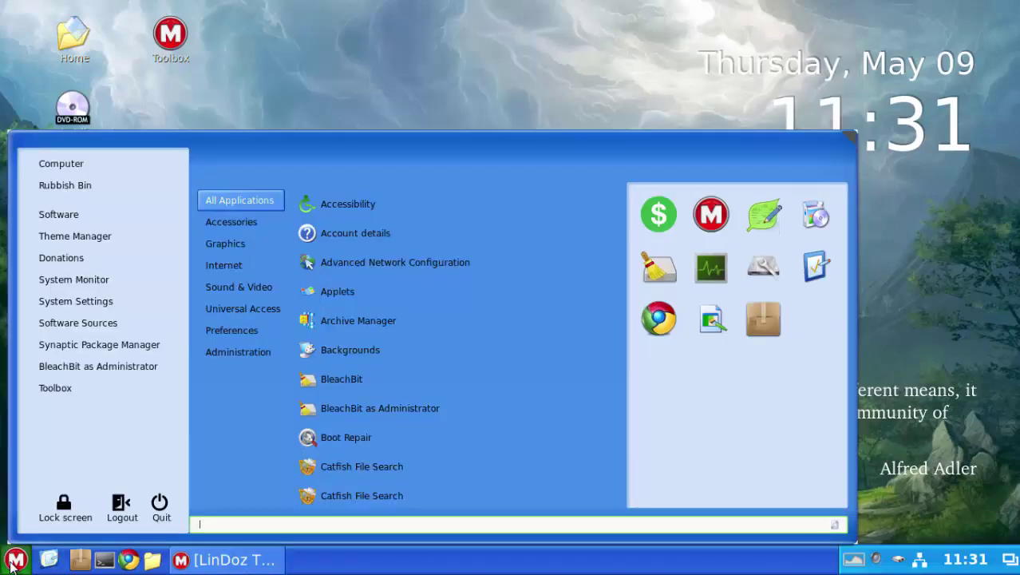
left_click(16, 559)
right_click(317, 192)
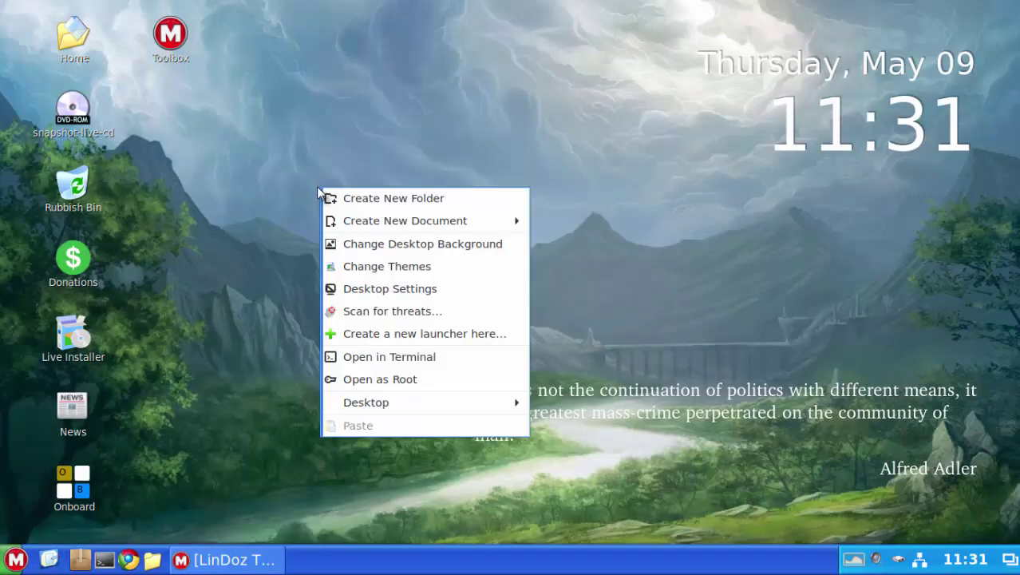
left_click(275, 353)
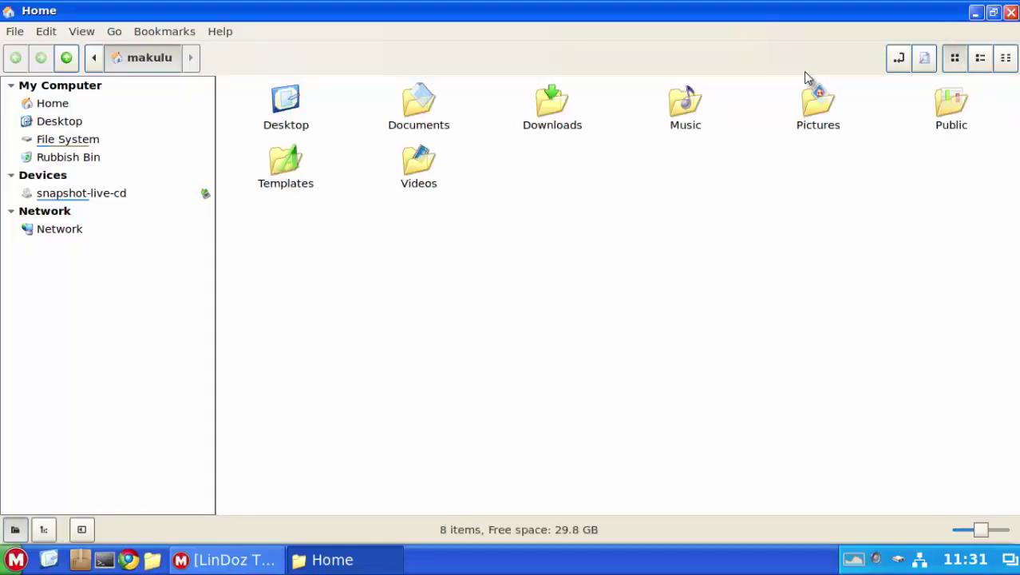
left_click(1010, 12)
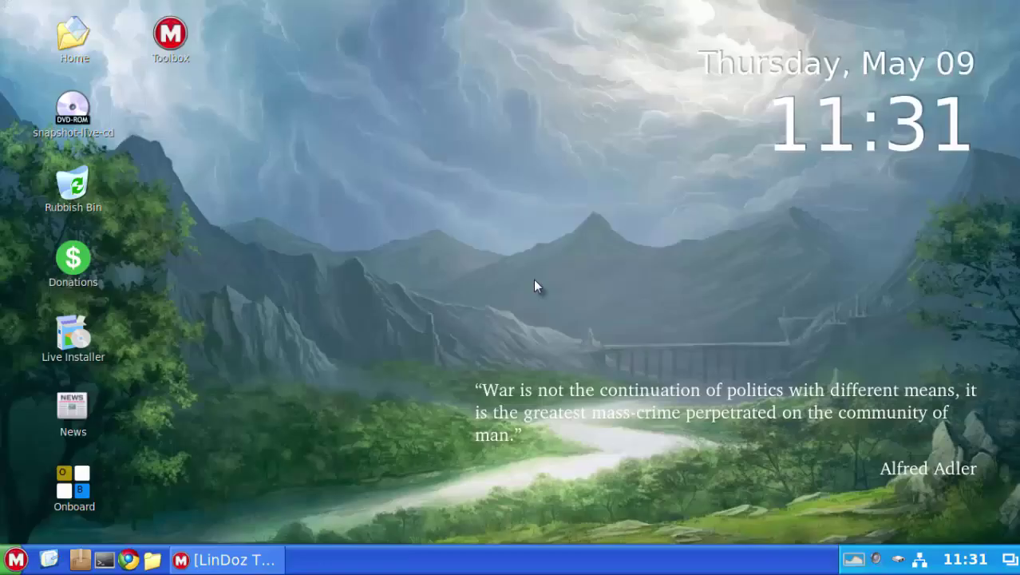
left_click(260, 553)
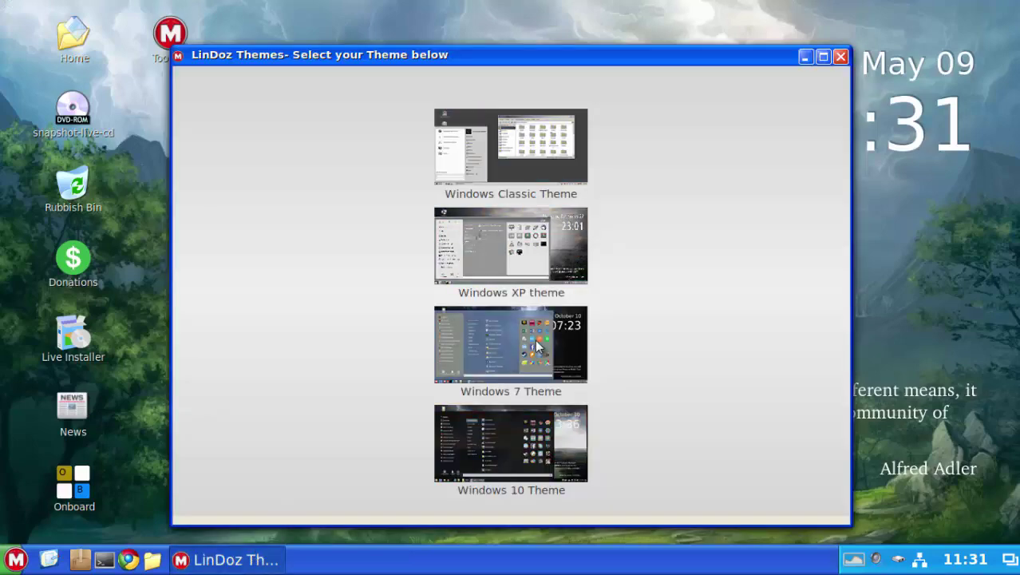
Step: Minimize the theme chooser and view the desktop context menu in the new look
left_click(232, 559)
right_click(331, 93)
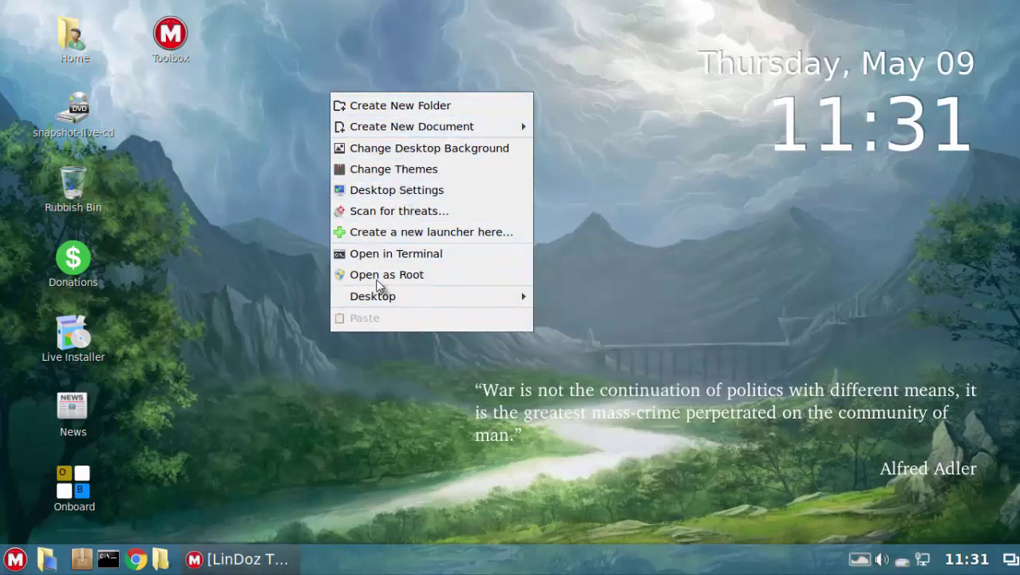
left_click(224, 281)
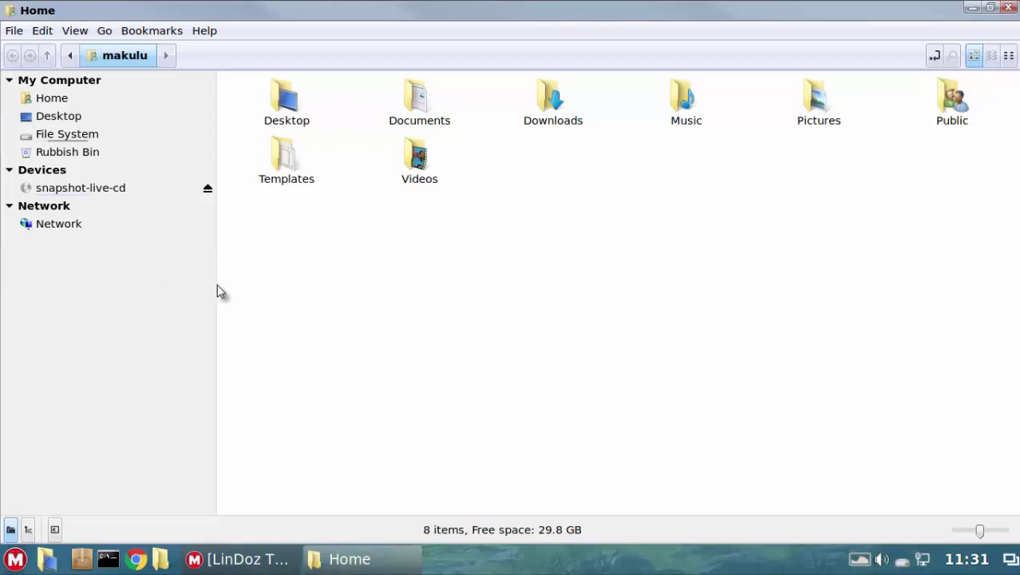
Step: Widen the Home file manager's sidebar slightly and browse its Go, Bookmarks, Help and Edit menus
left_click_drag(217, 286, 231, 287)
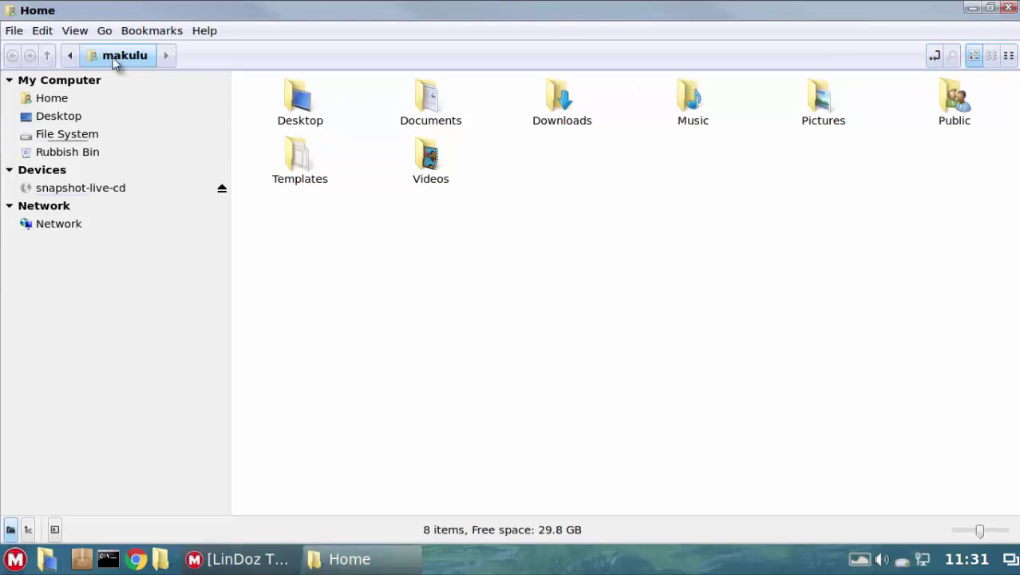
left_click(104, 32)
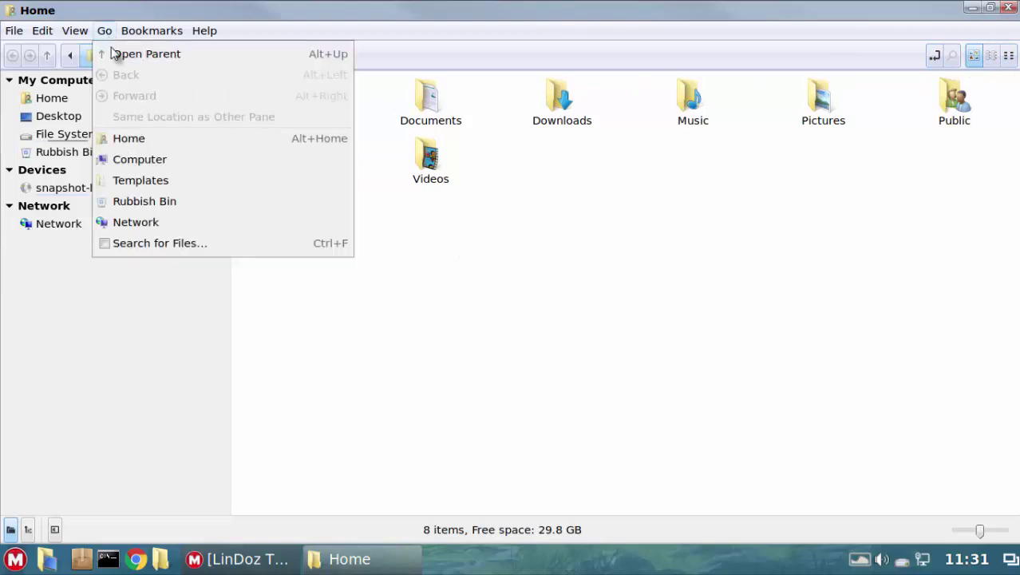
left_click(152, 30)
left_click(204, 32)
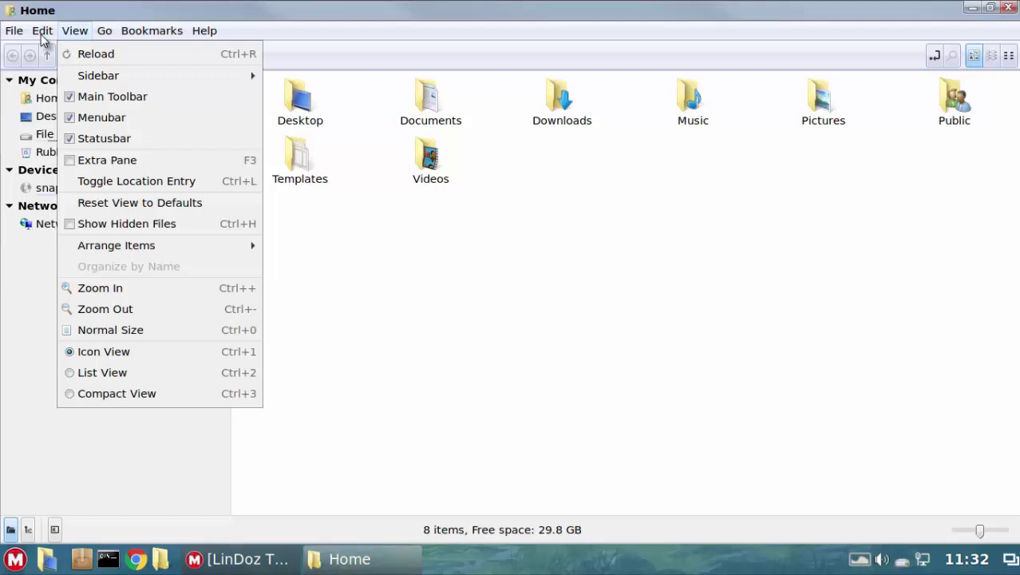
mouse_move(43, 32)
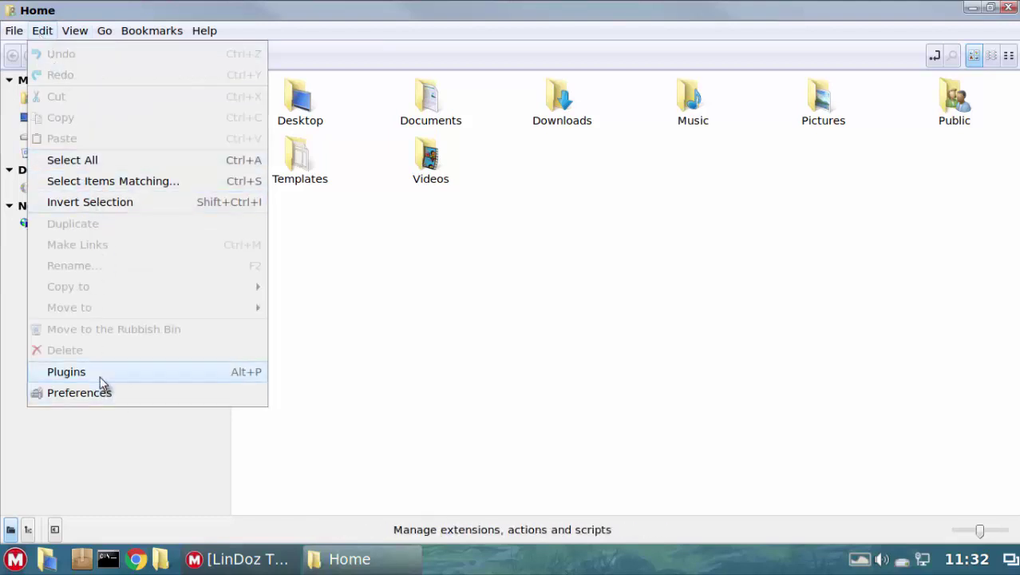
left_click(532, 312)
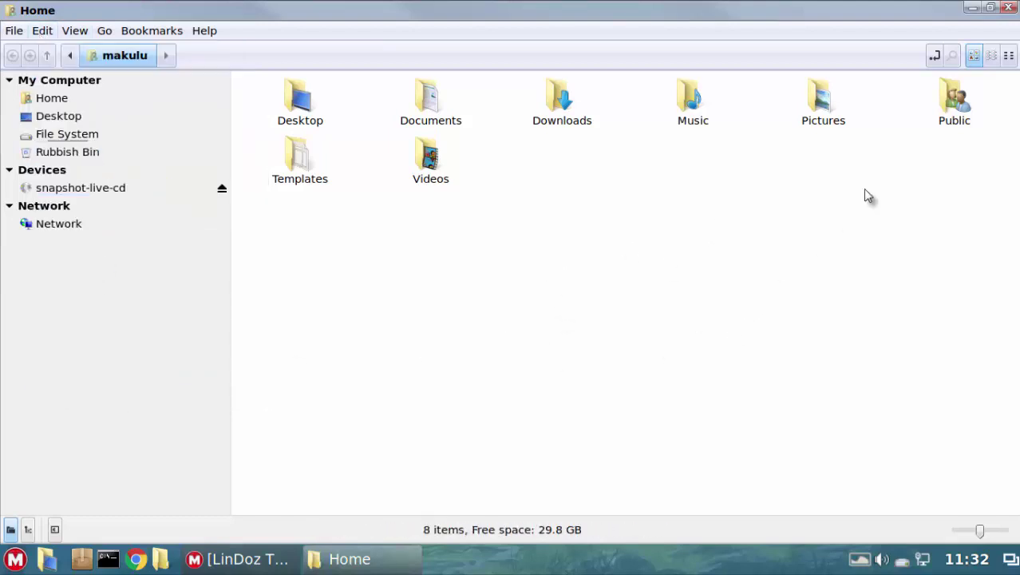
Step: Restore the file manager to a smaller window, move it, maximize it, then close it
left_click(990, 7)
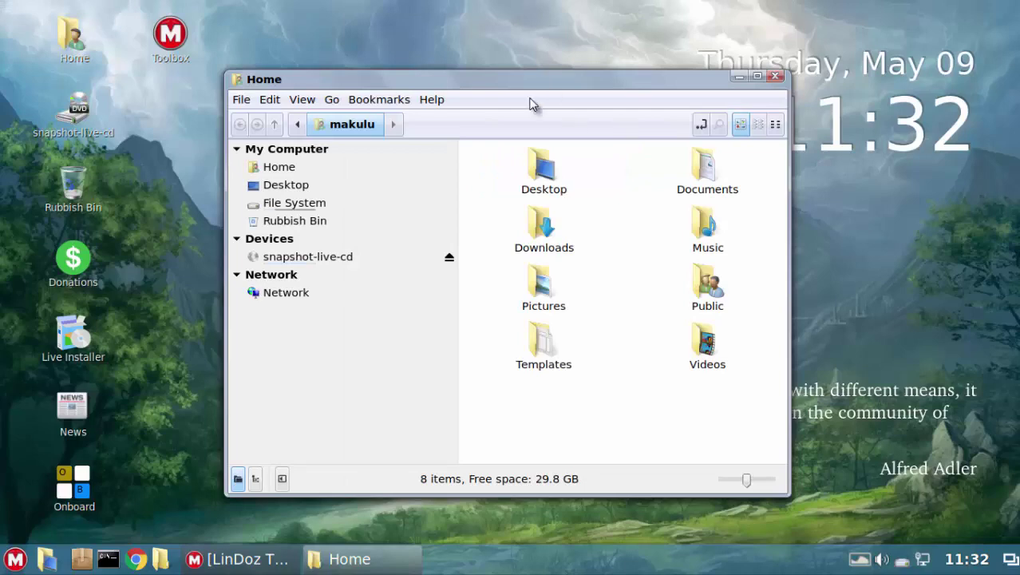
mouse_move(533, 104)
left_mouse_down()
mouse_move(586, 69)
mouse_move(527, 88)
left_mouse_up()
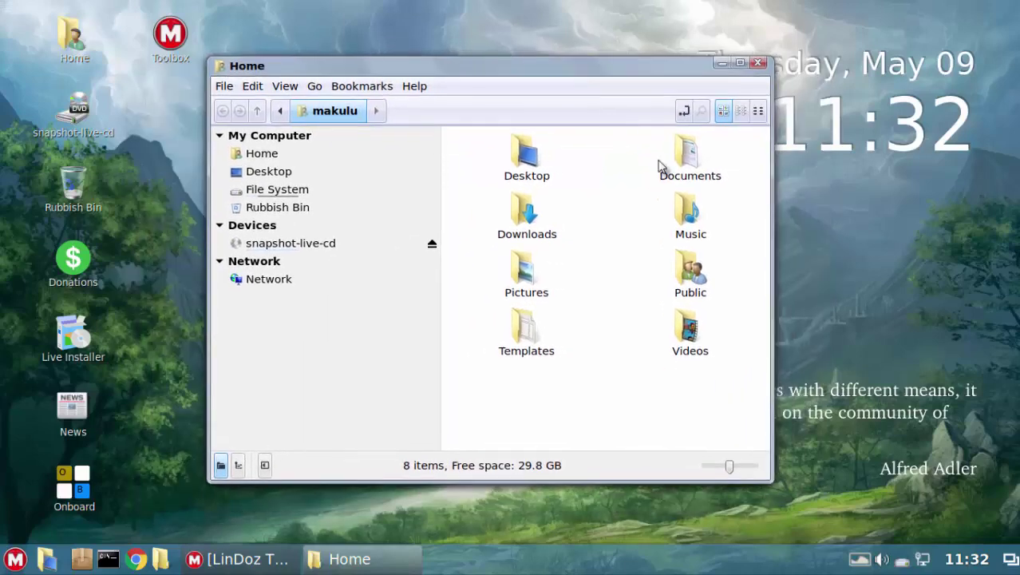
left_click(740, 63)
left_click(1011, 7)
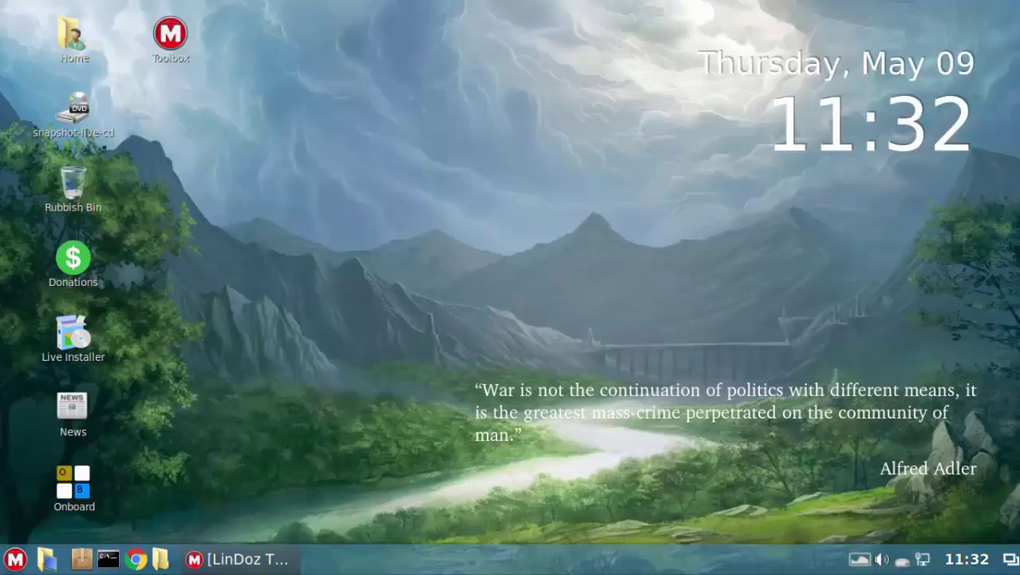
Step: Open Variety Preferences from its tray menu and browse the Donate, Customize and General tabs
left_click(866, 561)
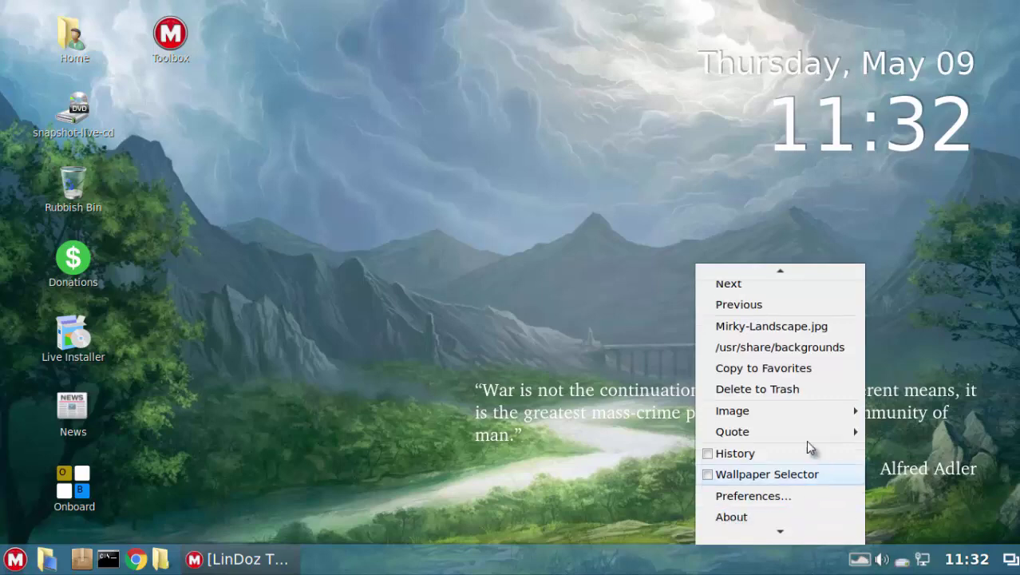
left_click(753, 503)
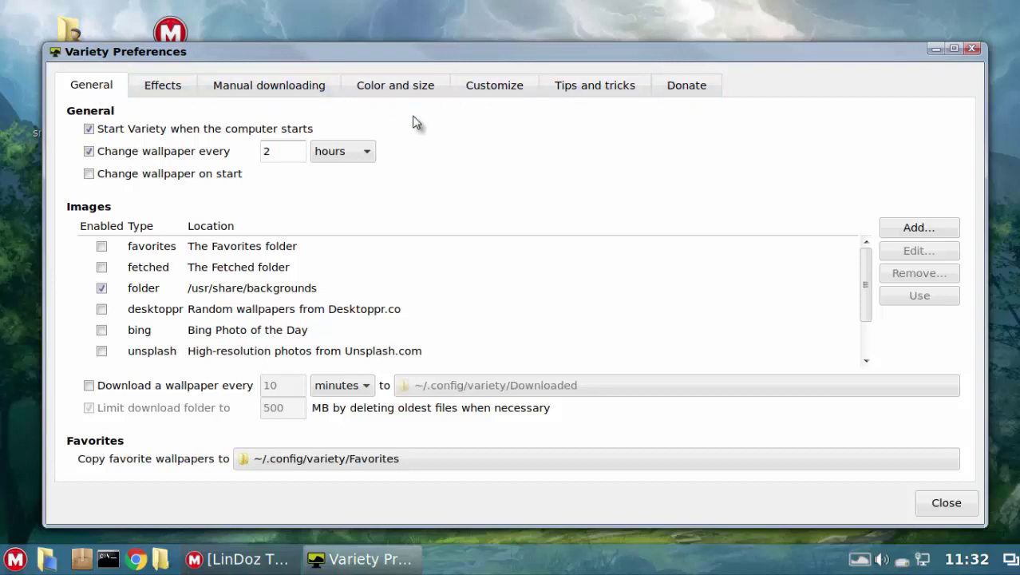
left_click(687, 83)
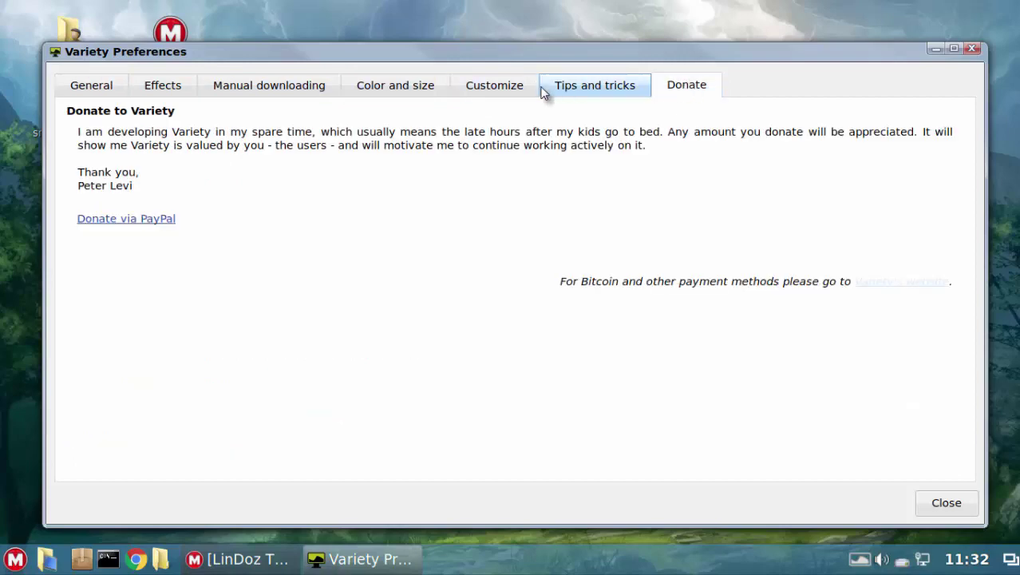
left_click(467, 87)
left_click(77, 84)
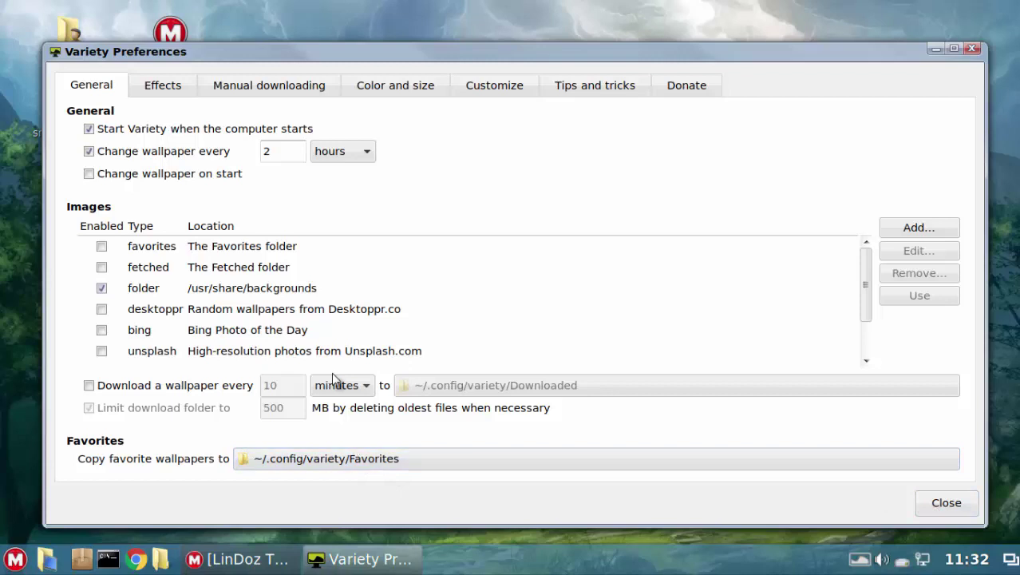
Step: Open the favourite-wallpapers folder chooser, cancel it, and close Variety Preferences
left_click(405, 459)
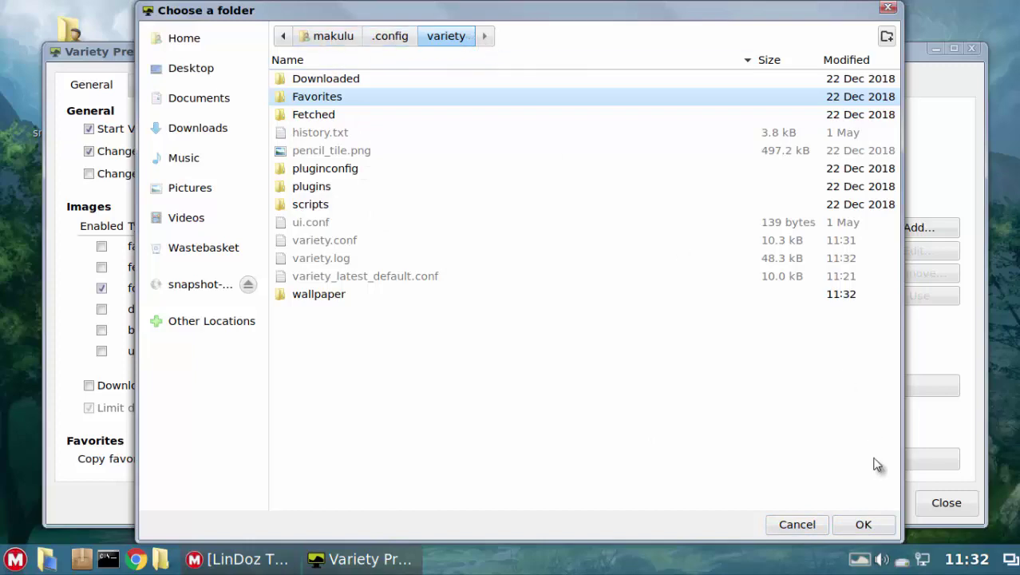
left_click(797, 524)
left_click(926, 510)
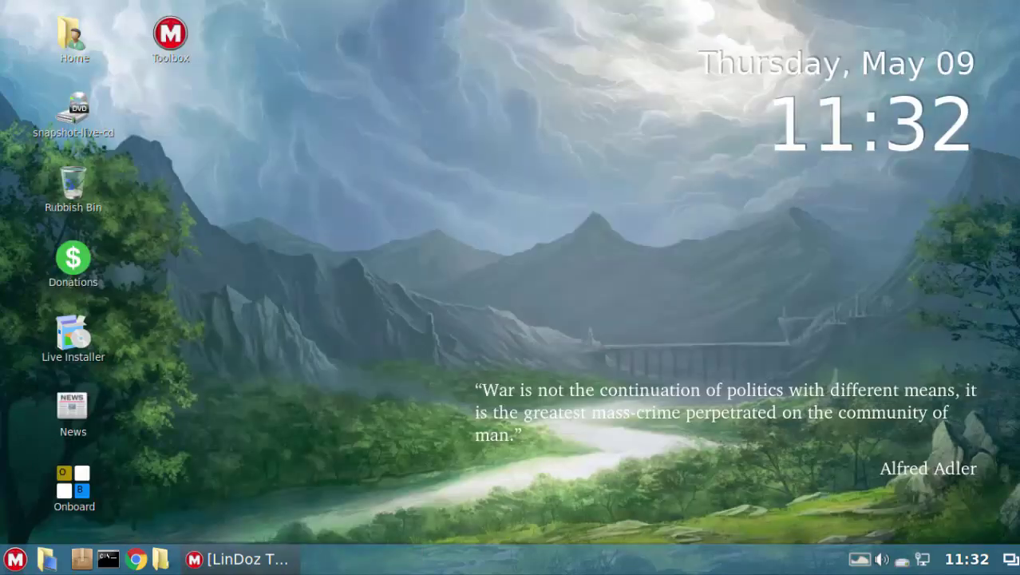
Step: Restore and minimize LinDoz Themes, then check the network connection popup
left_click(230, 566)
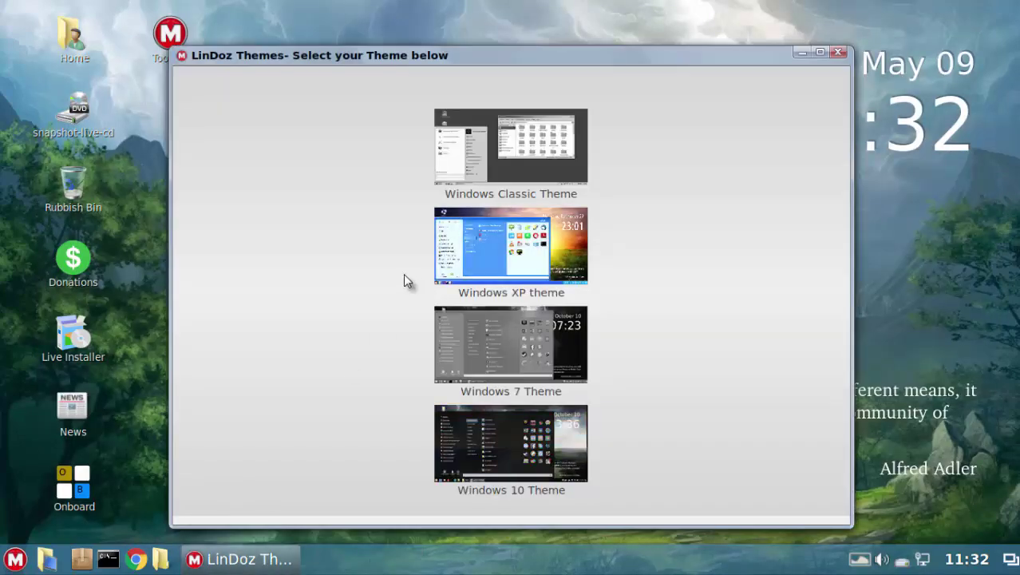
left_click(248, 566)
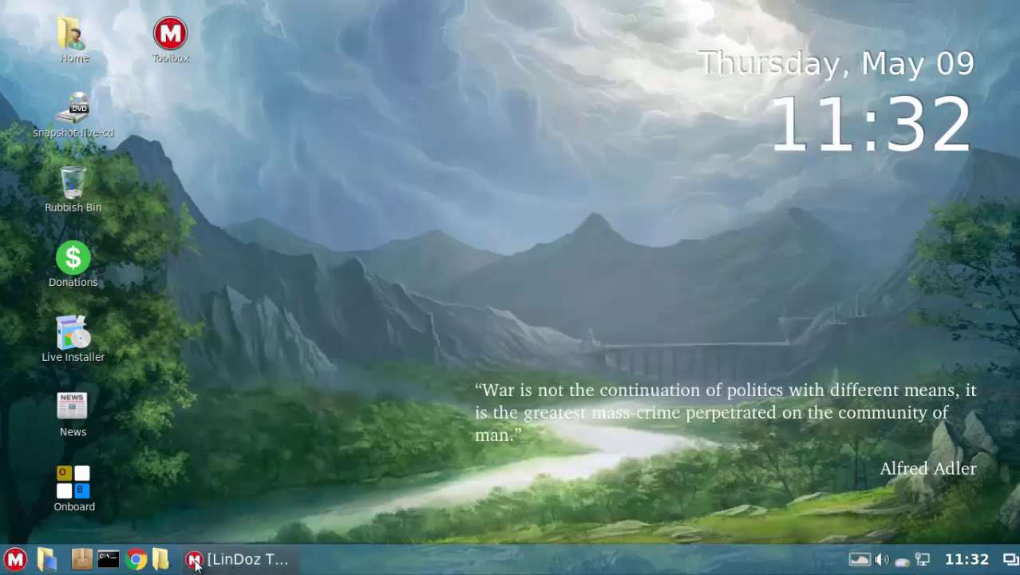
left_click(924, 559)
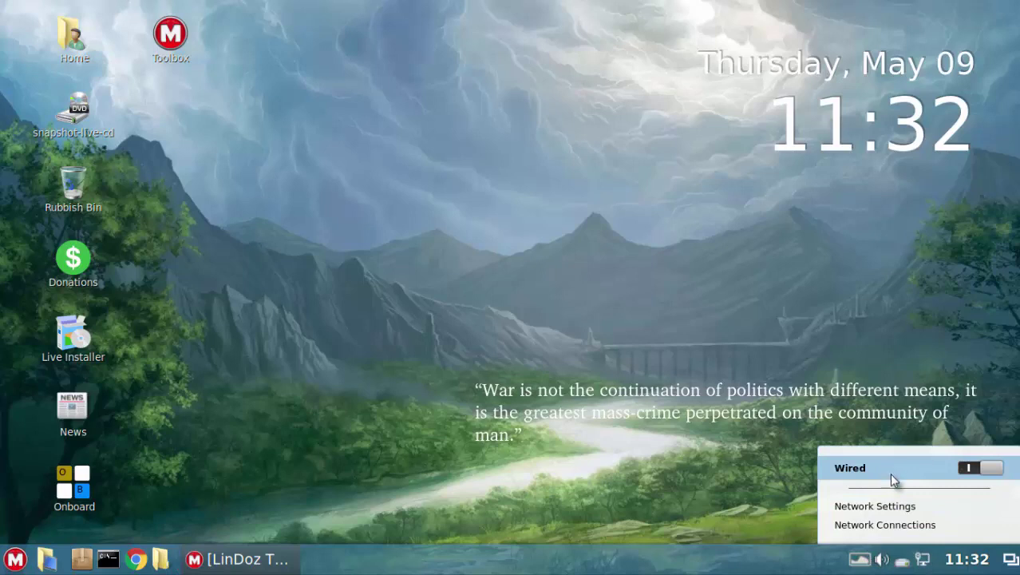
left_click(709, 566)
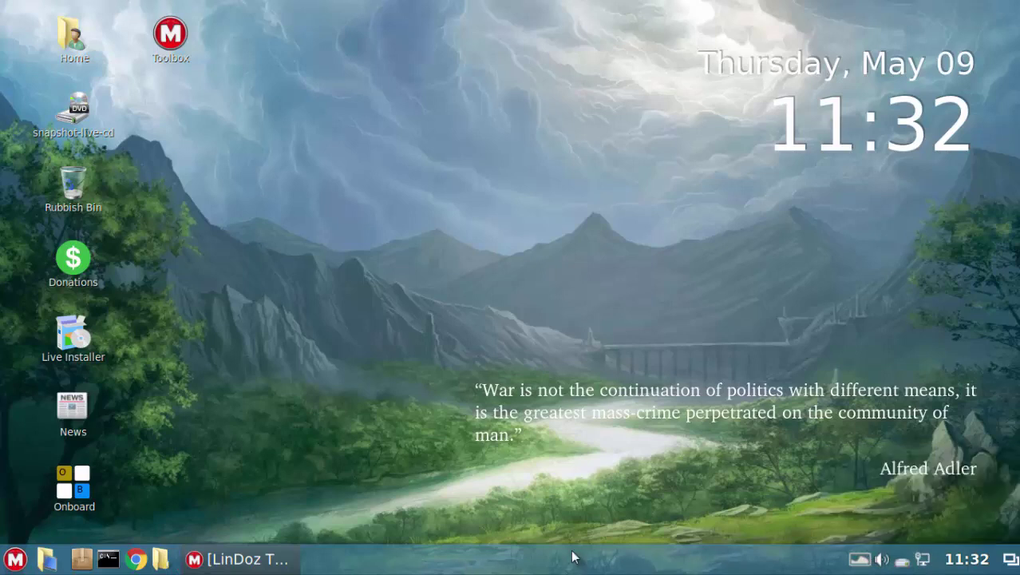
Step: Browse the application menu and the Donations favourite's options, then show the May 2019 calendar
left_click(19, 561)
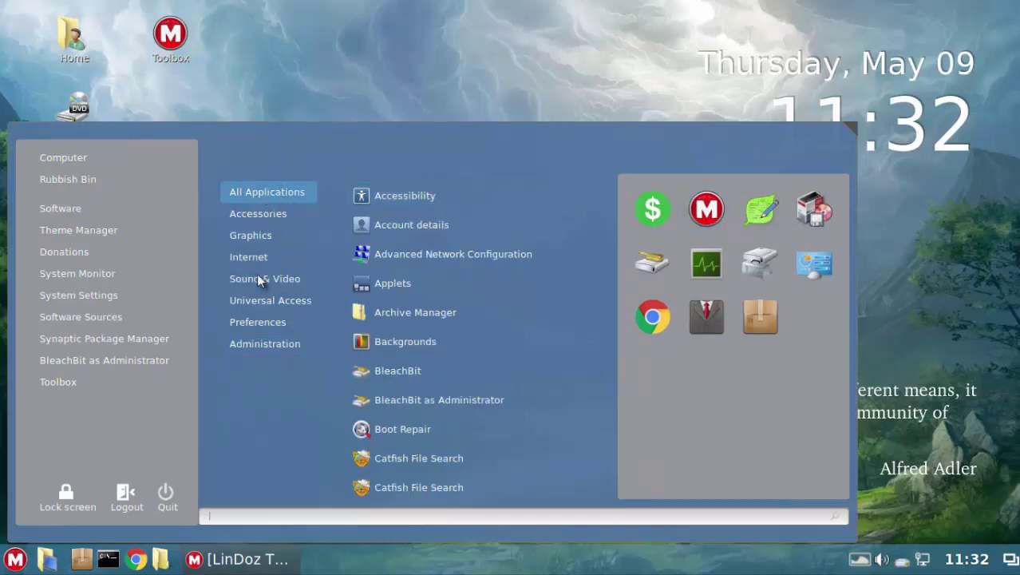
right_click(664, 214)
key("Escape")
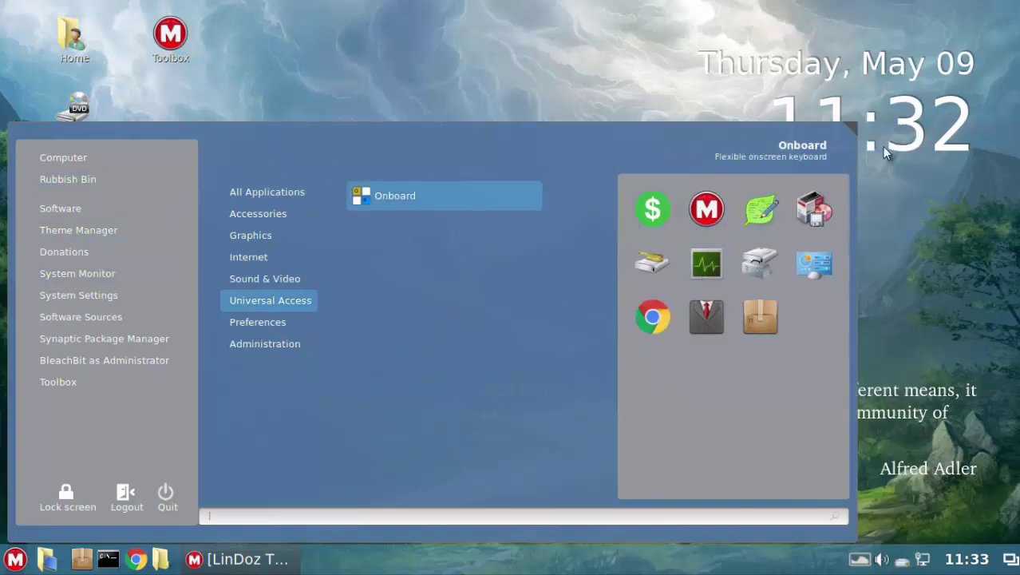
left_click(882, 146)
left_click(967, 559)
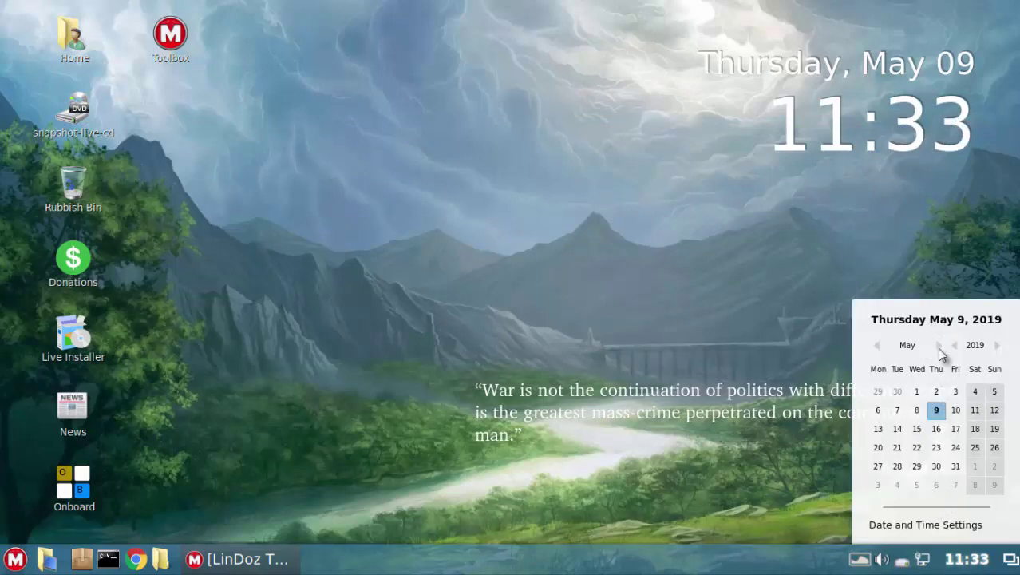
Step: Close the calendar and check the wallpaper changer, sound and panel popups on the taskbar
left_click(667, 429)
right_click(860, 559)
left_click(880, 478)
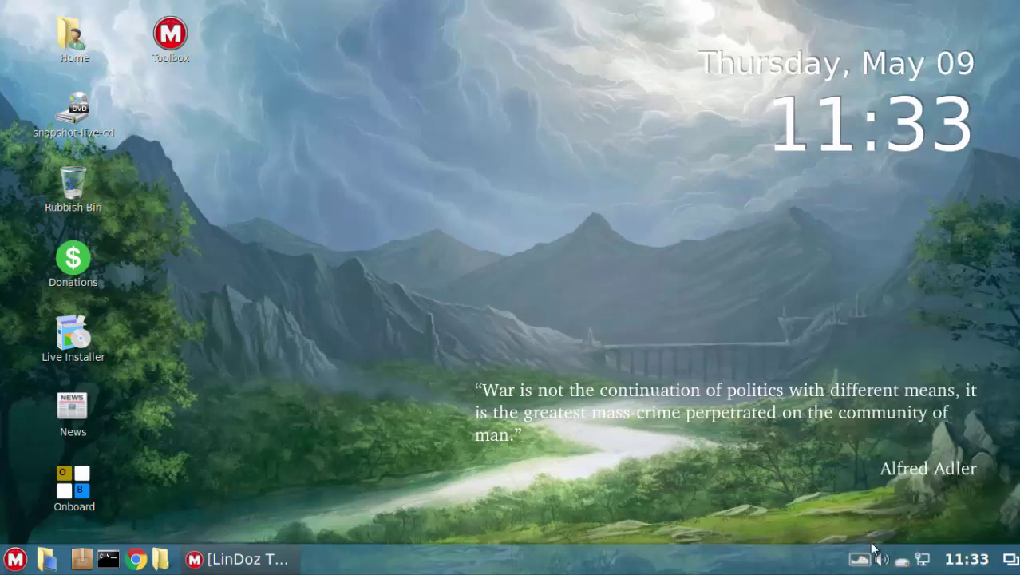
left_click(881, 558)
left_click(499, 557)
right_click(503, 559)
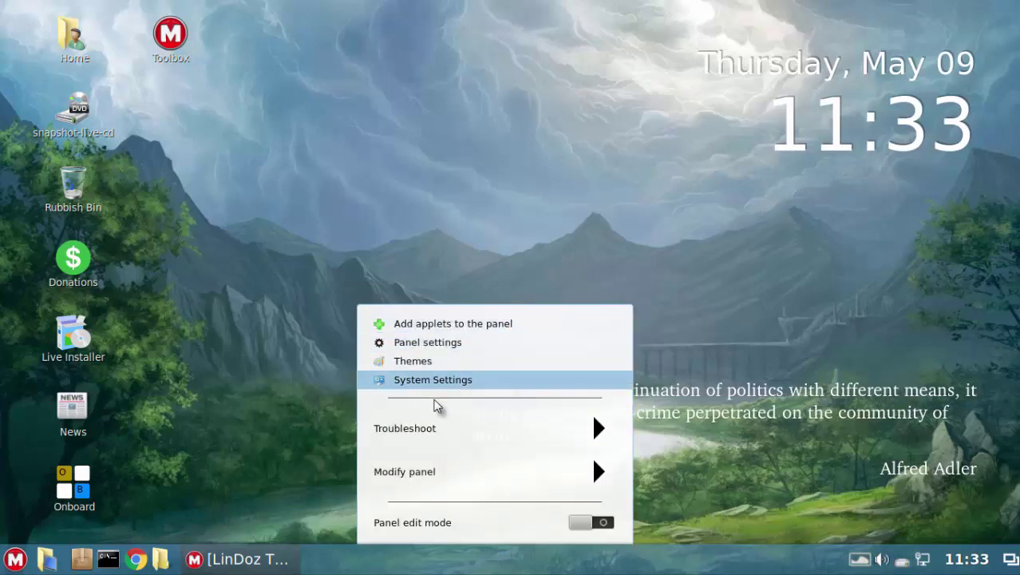
left_click(266, 298)
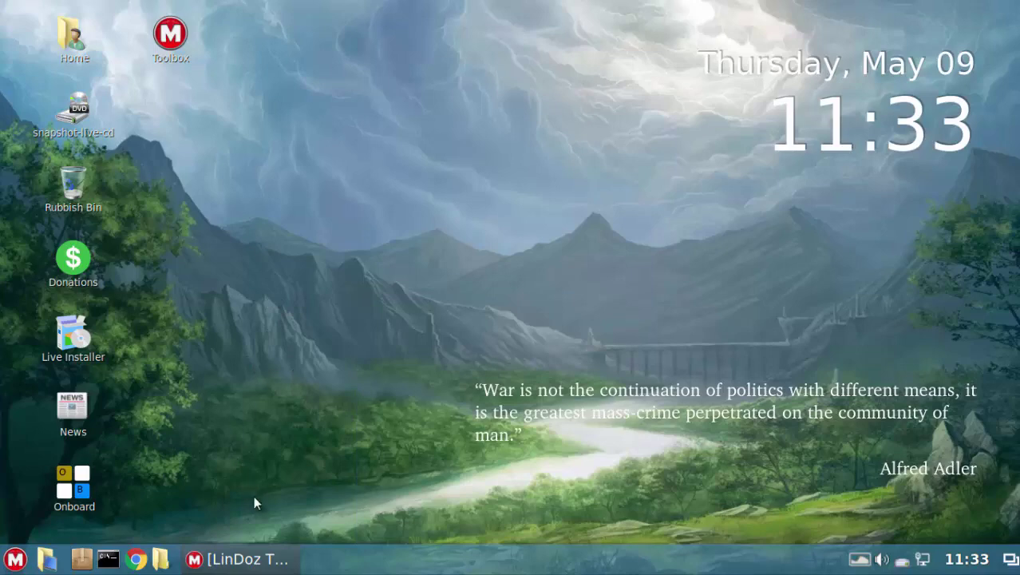
Step: Restore and minimize LinDoz Themes, then check the desktop's options menu
left_click(250, 559)
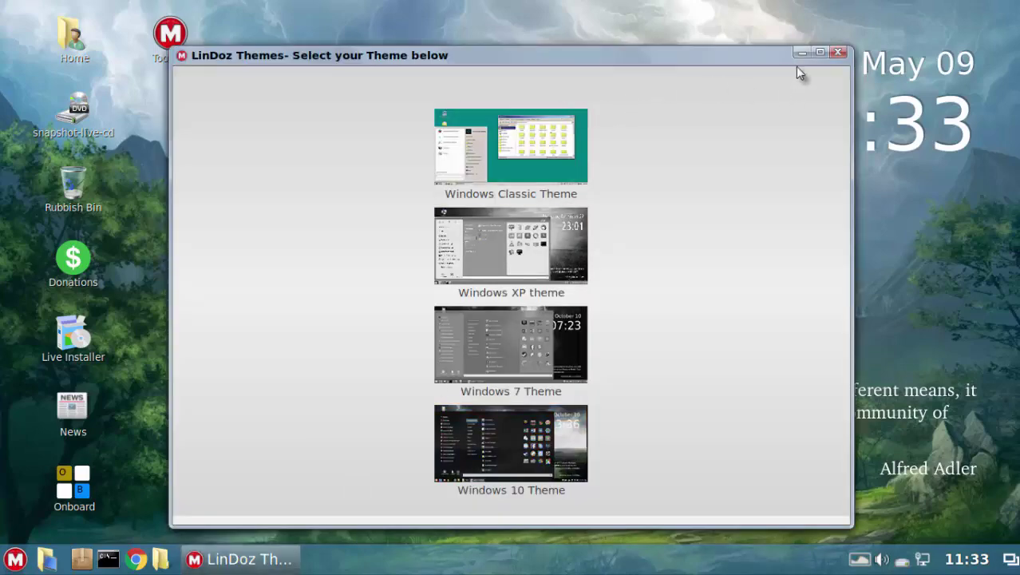
left_click(495, 327)
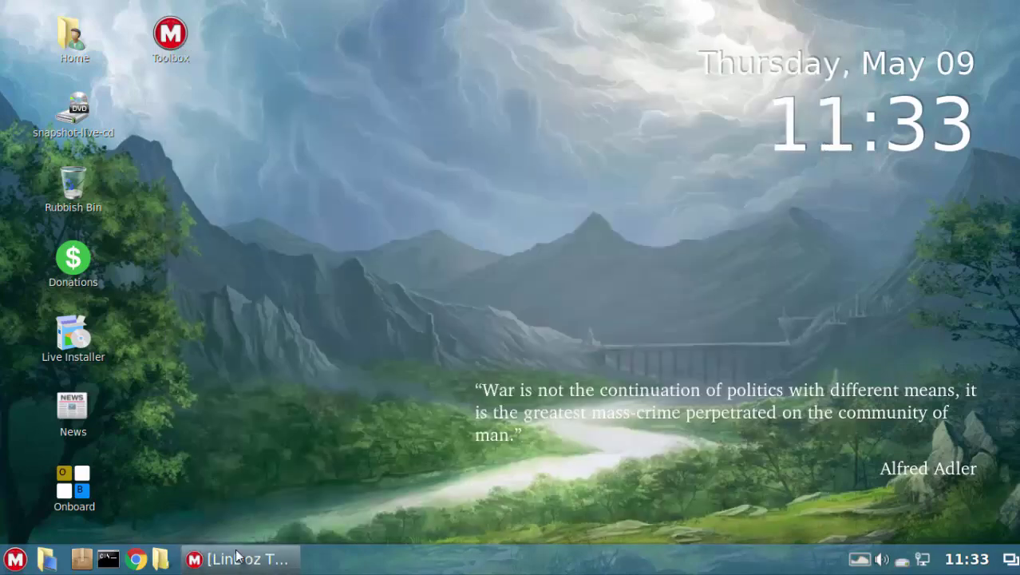
right_click(338, 208)
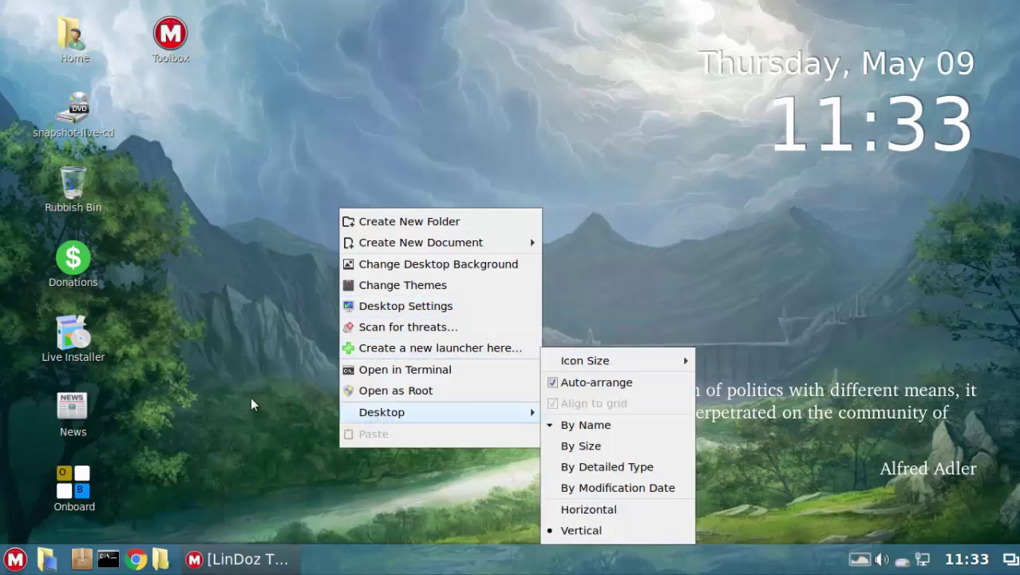
left_click(222, 534)
Step: Restore LinDoz Themes, move it up and right, and open the application menu
left_click(225, 559)
left_click(14, 559)
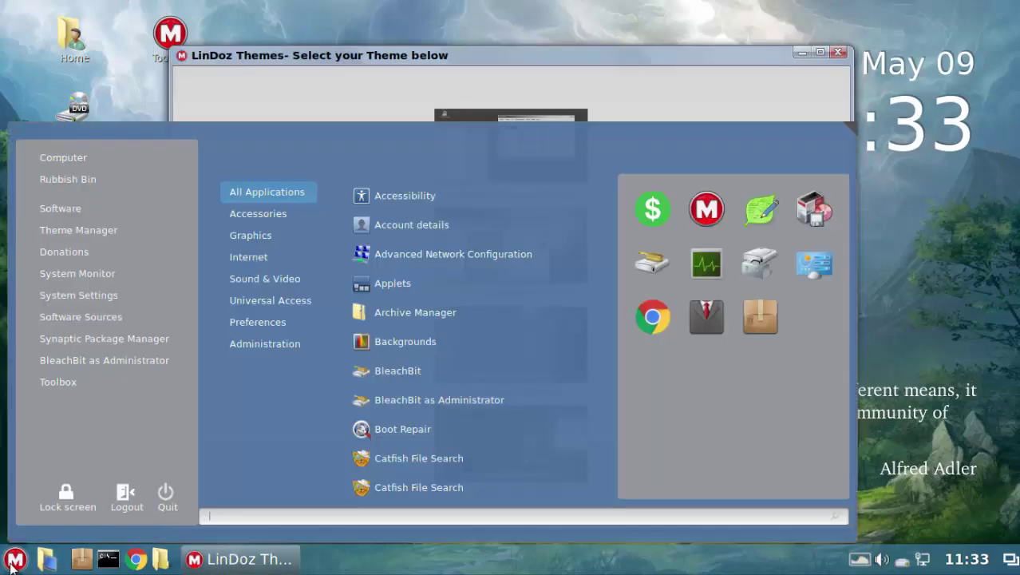
left_click(13, 562)
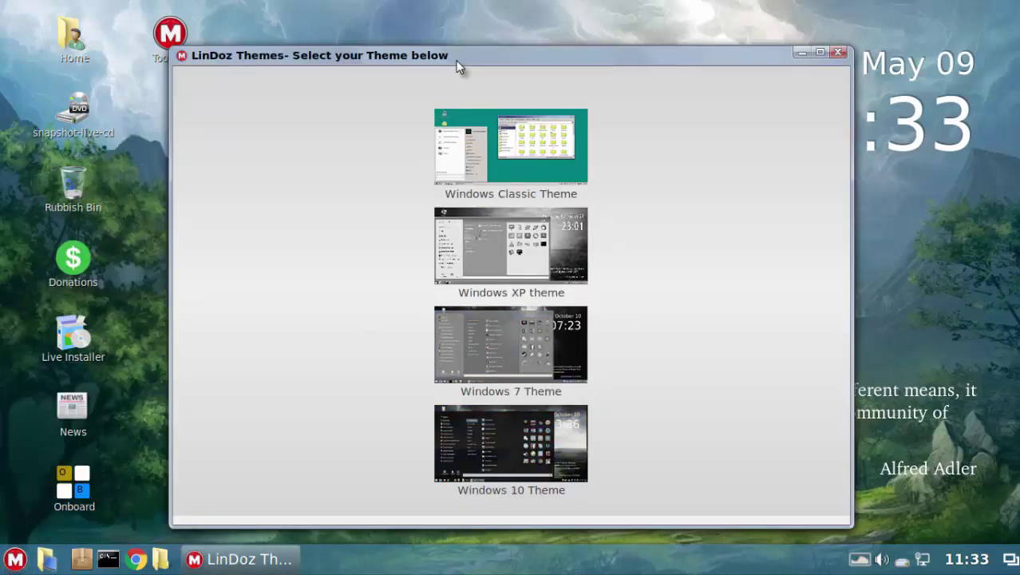
left_click_drag(458, 58, 506, 44)
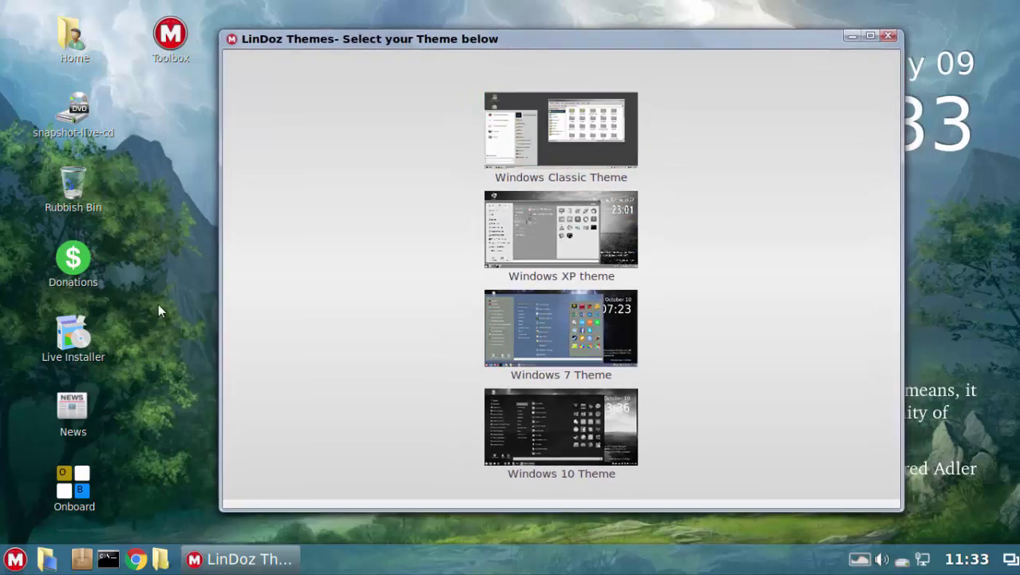
right_click(171, 254)
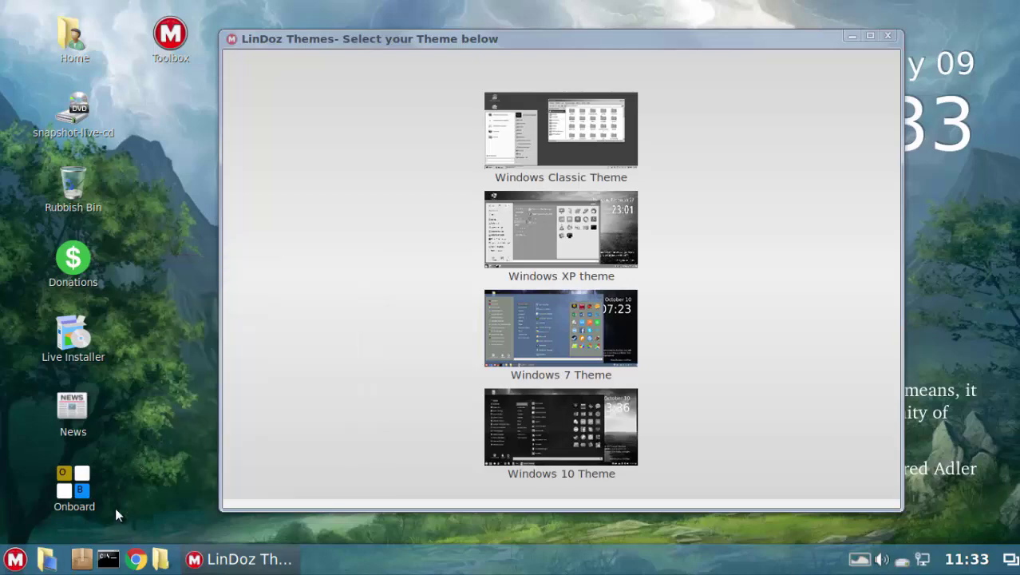
left_click(16, 561)
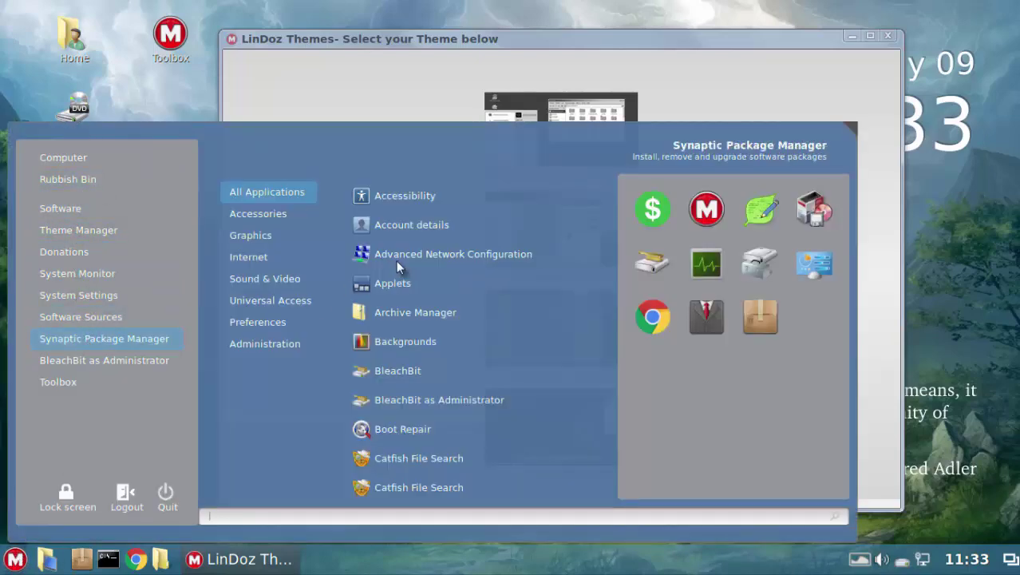
Step: Launch Synaptic Package Manager and authenticate with the admin password
left_click(125, 335)
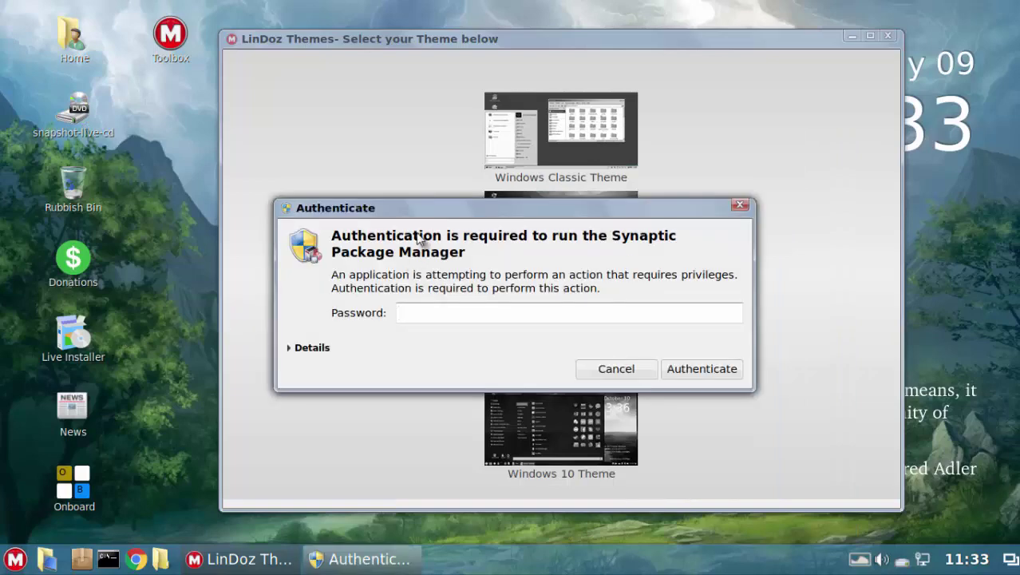
type("******")
key("Return")
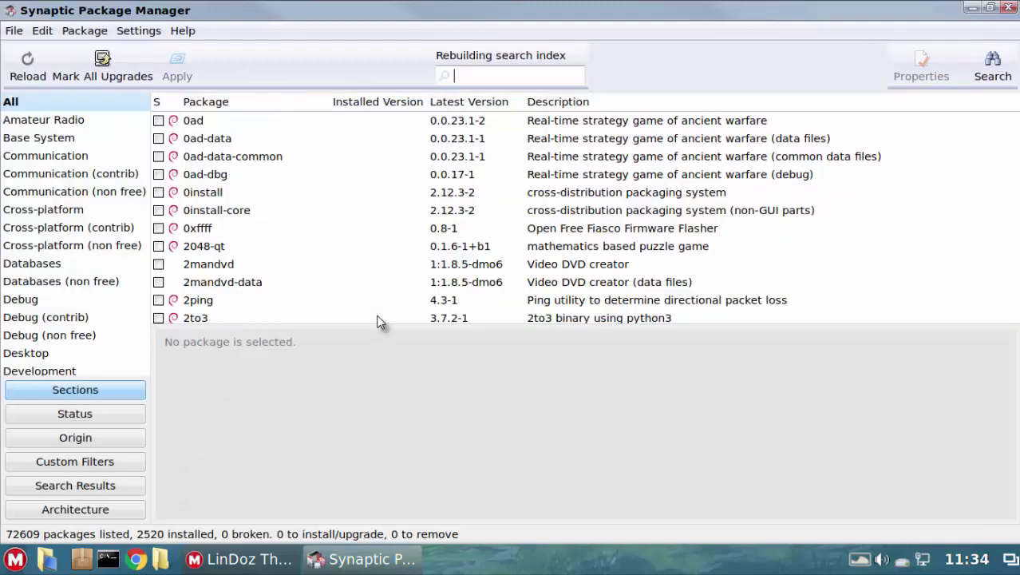
Step: View the 0ad-data package properties, browsing its Dependencies and Installed Files tabs
left_click(212, 138)
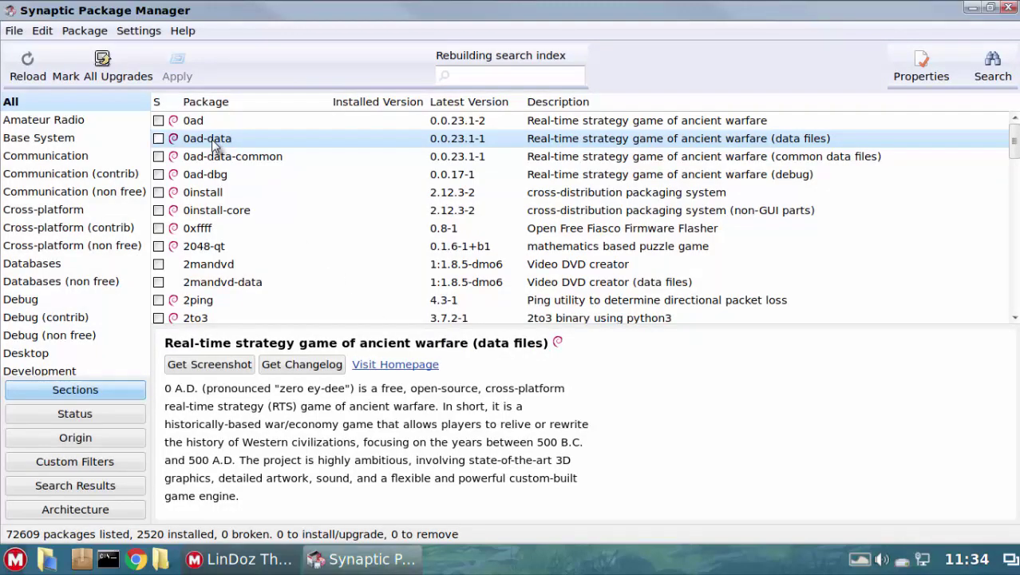
right_click(211, 139)
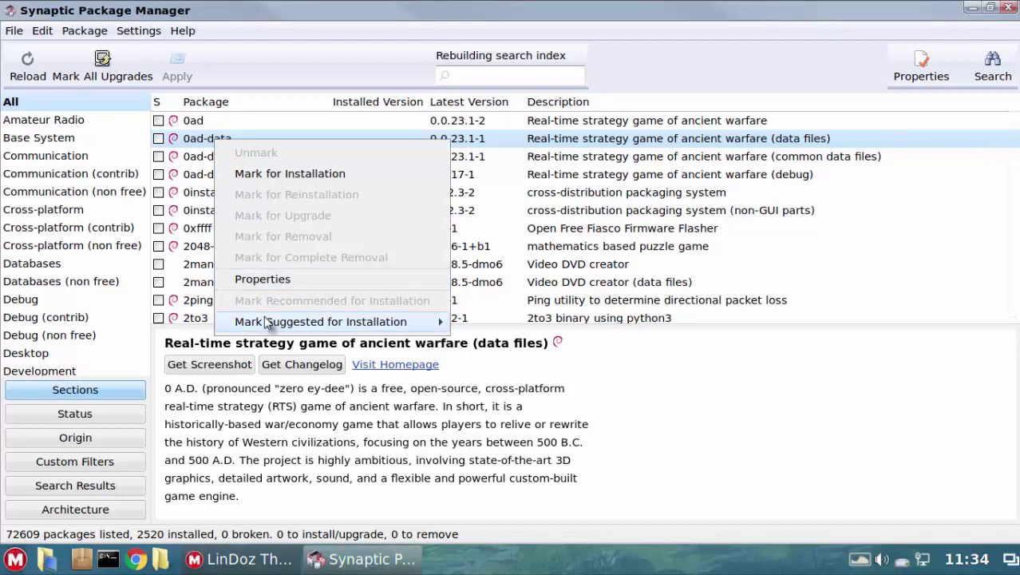
left_click(276, 278)
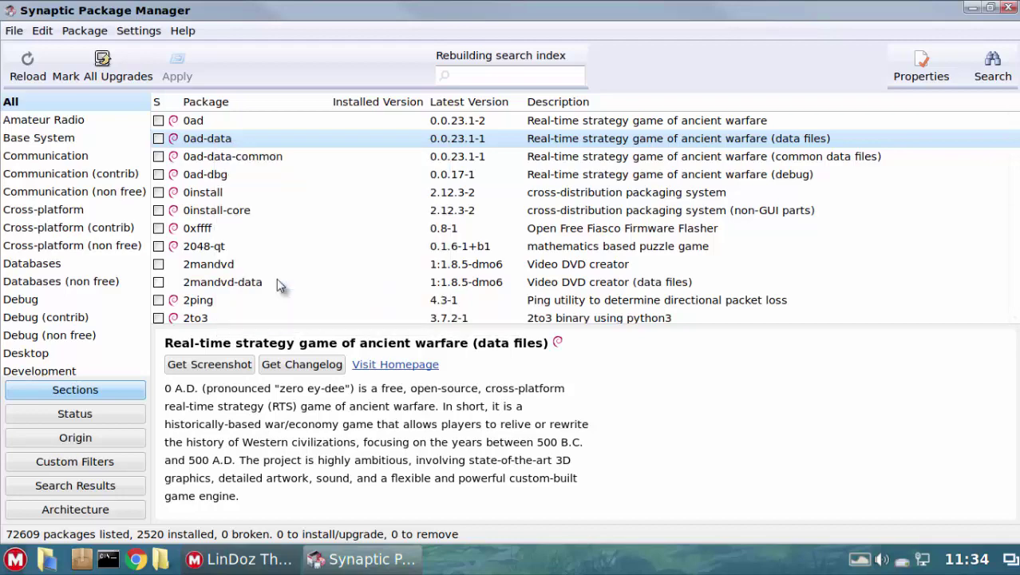
left_click(479, 145)
left_click(630, 148)
left_click(388, 142)
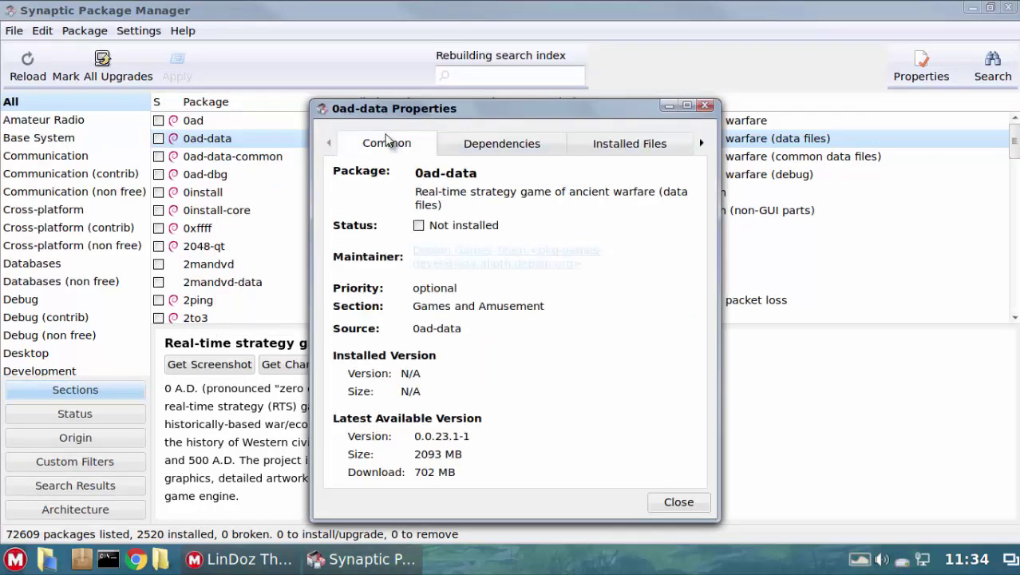
left_click(677, 503)
Step: Reopen the 0ad-data properties from the Package menu, close them, then close Synaptic
left_click(83, 32)
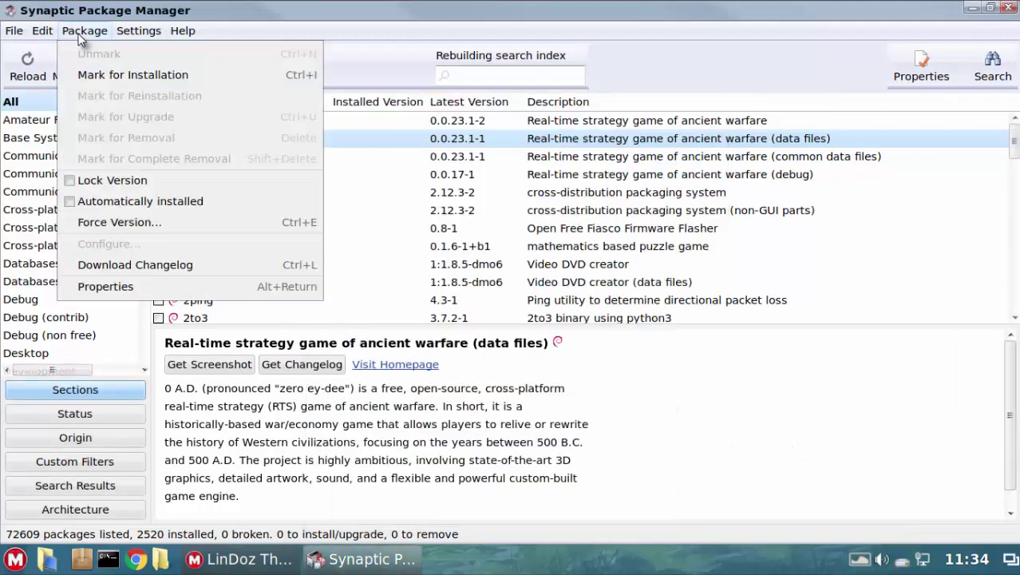
left_click(107, 286)
left_click(678, 501)
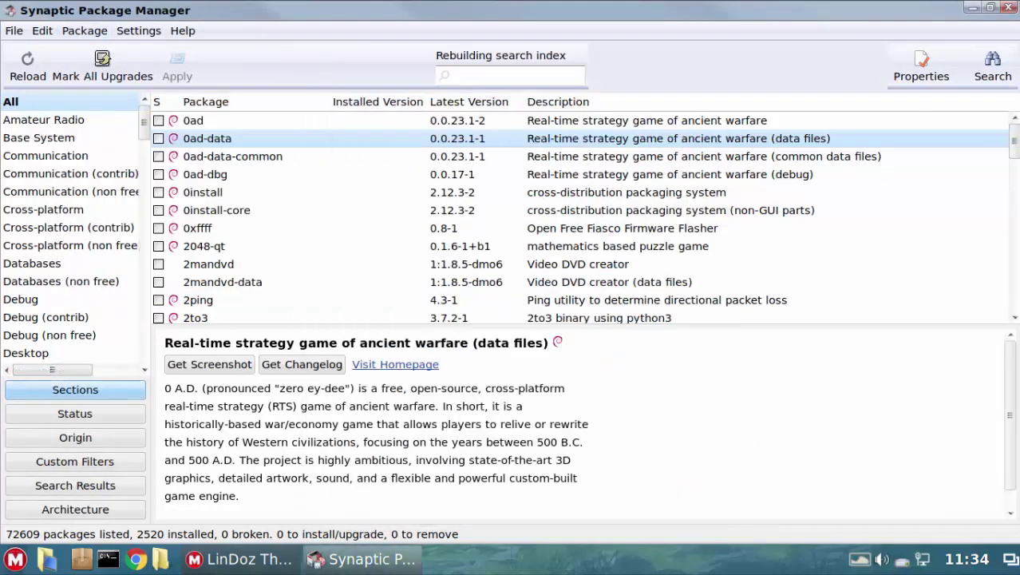
left_click(1010, 8)
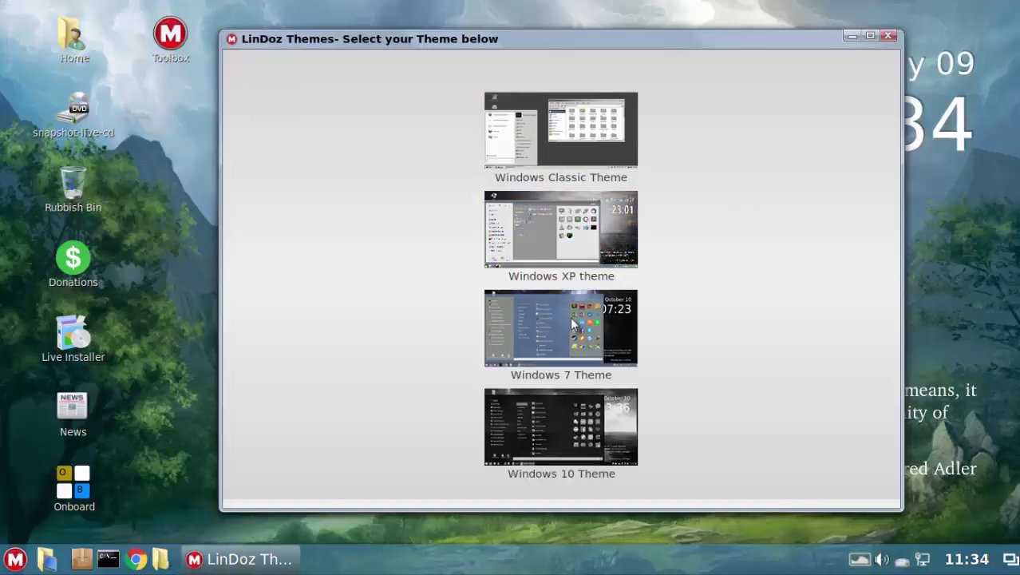
Step: Apply the Windows 10 theme from LinDoz Themes and shift the window to the right
mouse_move(509, 39)
left_mouse_down()
mouse_move(507, 27)
mouse_move(491, 40)
left_mouse_up()
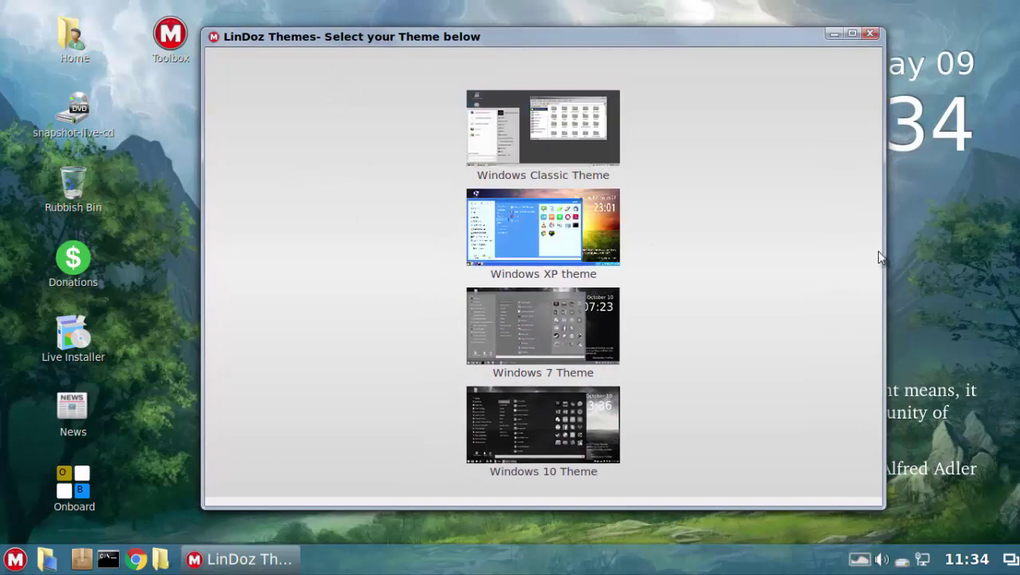
left_click(535, 413)
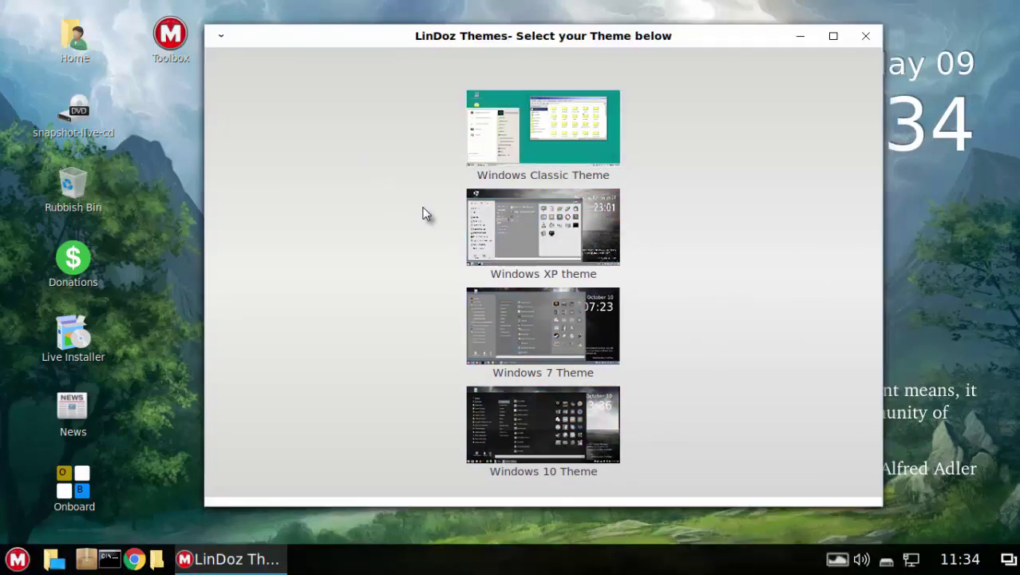
left_click_drag(411, 43, 558, 39)
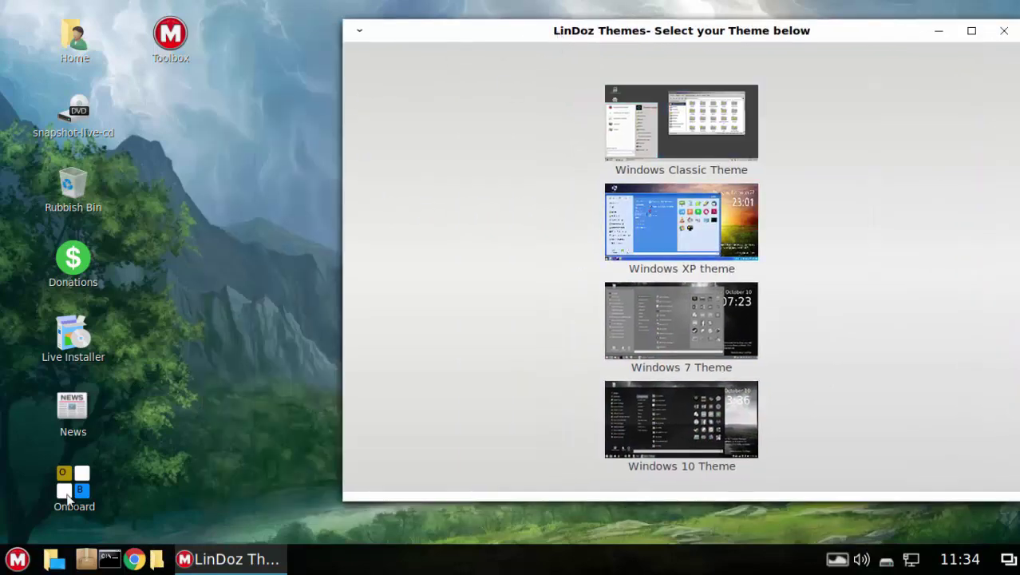
Step: Preview the Windows 10 start menu, calendar and desktop menu, then open the Home folder
left_click(18, 560)
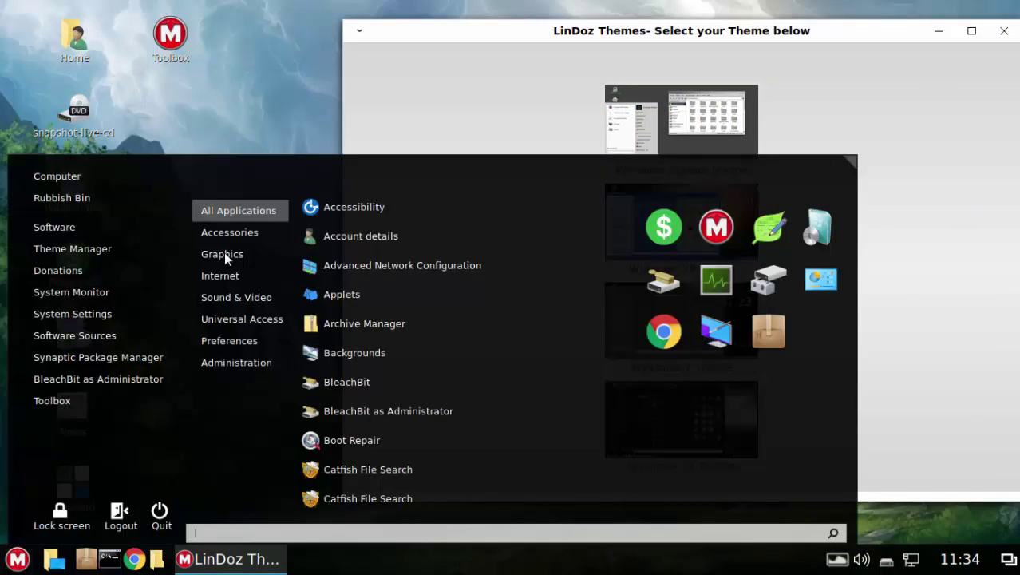
left_click(237, 362)
left_click(249, 95)
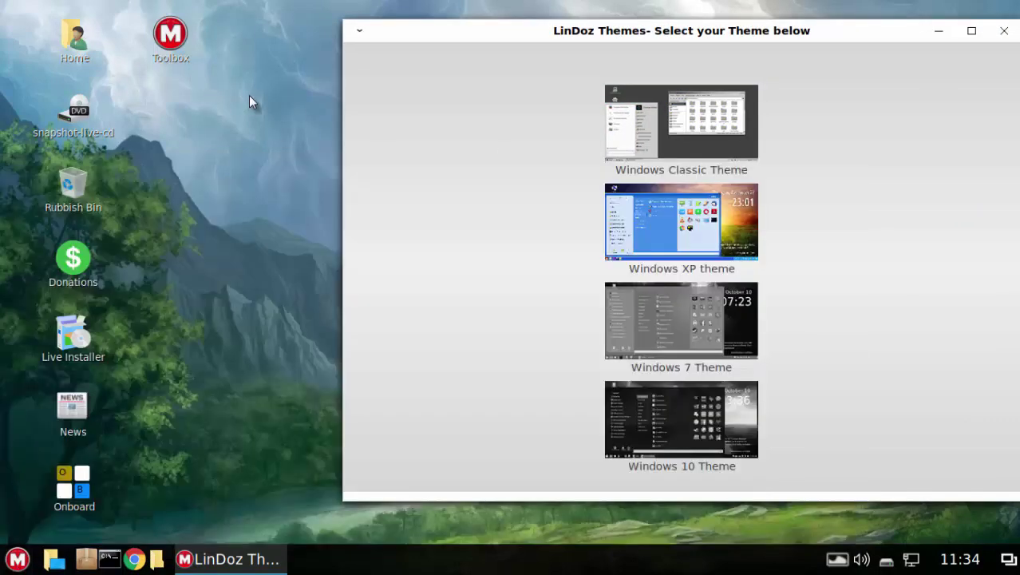
left_click(953, 564)
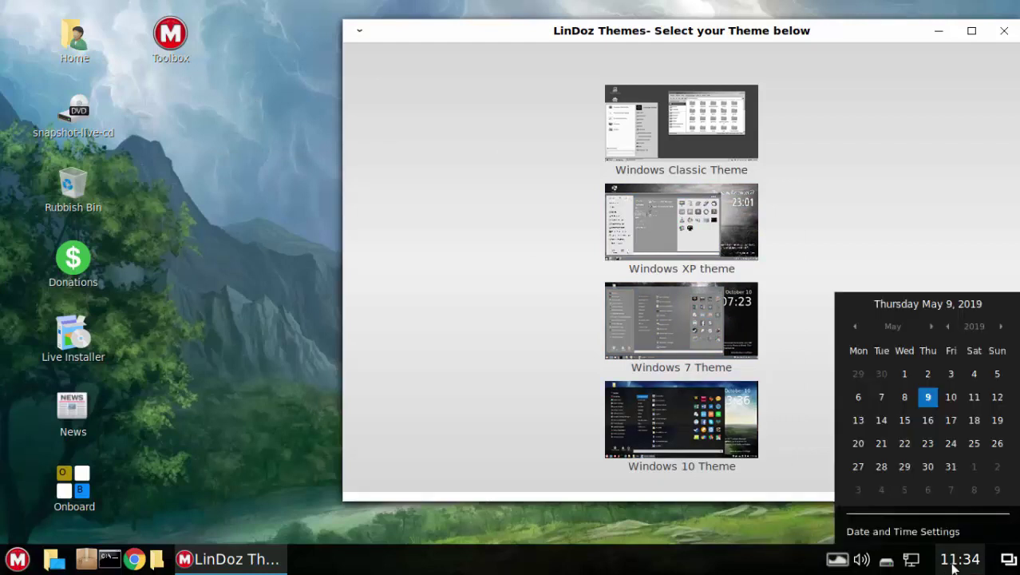
left_click(952, 565)
right_click(223, 123)
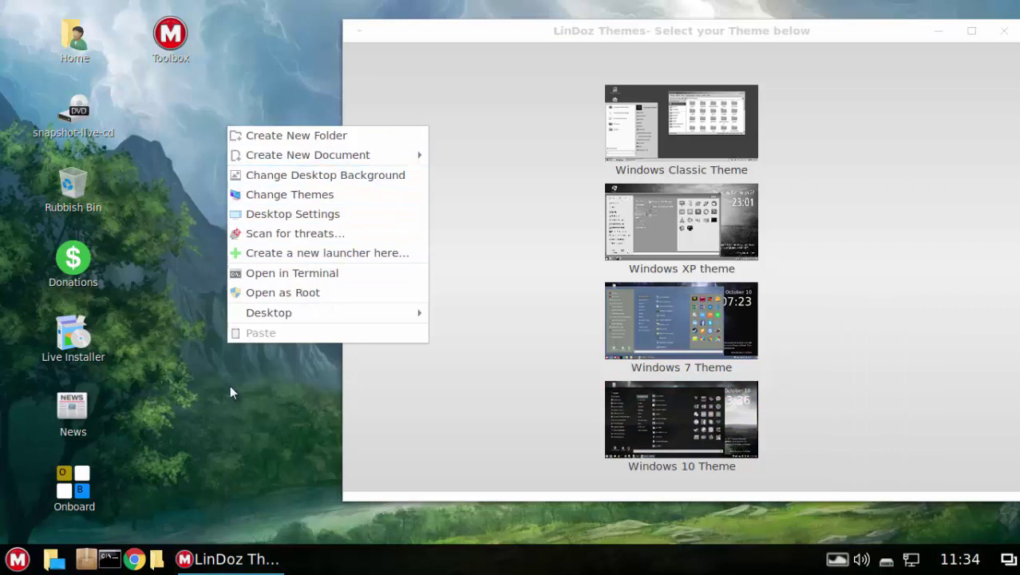
left_click(167, 535)
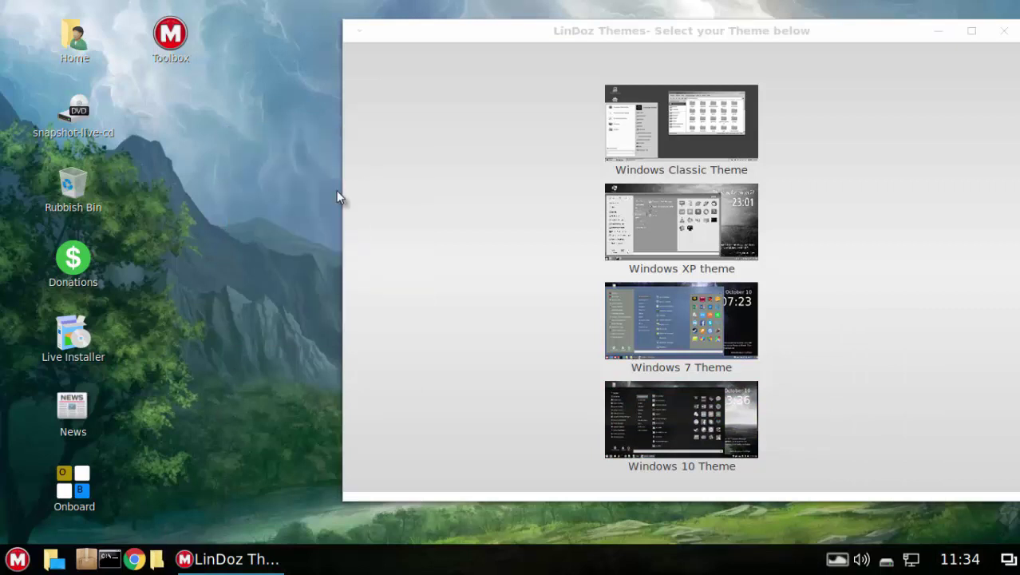
left_click(157, 562)
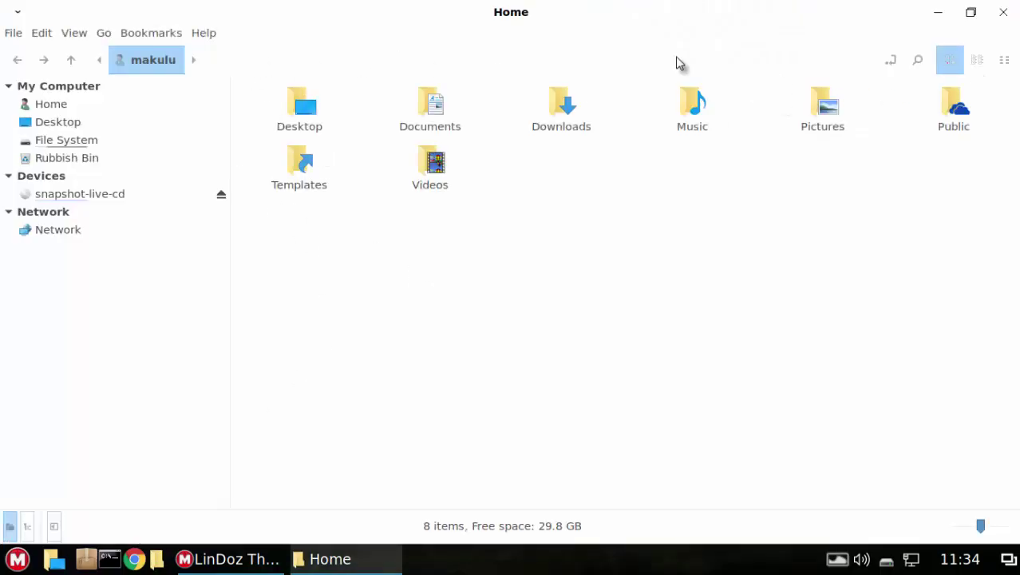
Step: Switch the Home folder to list view and back to icon view, then select and deselect the Desktop folder
left_click(975, 62)
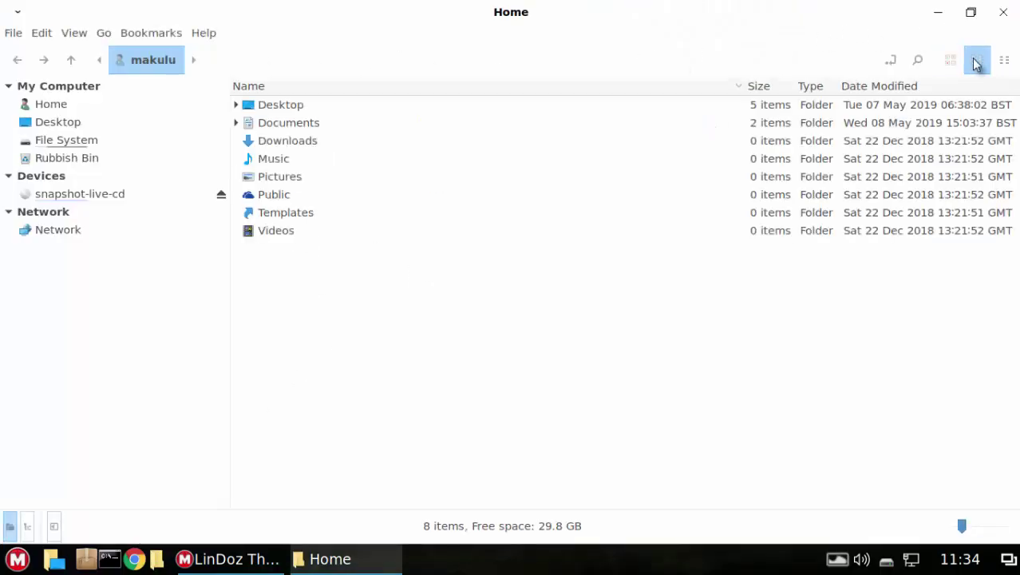
left_click(951, 61)
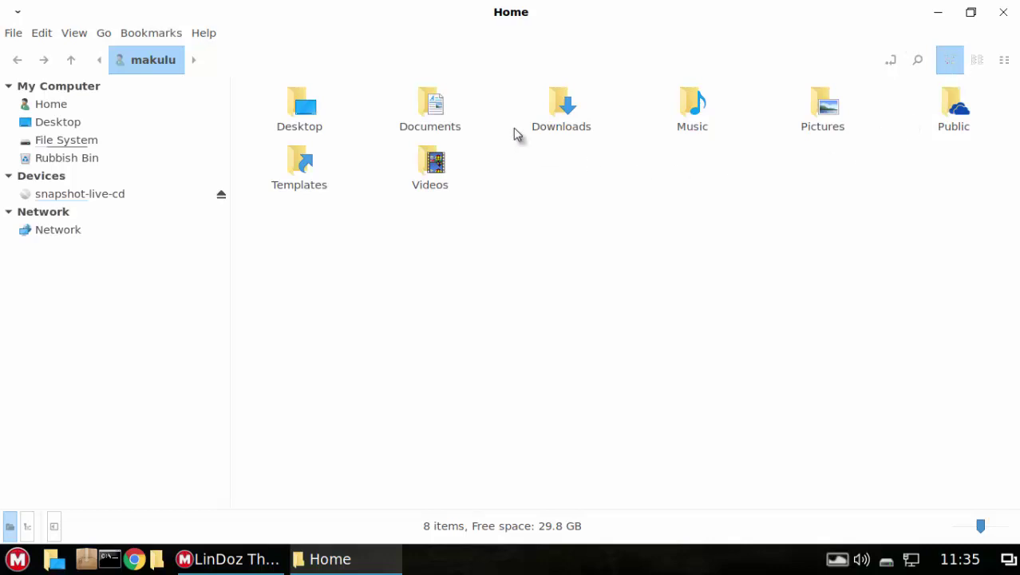
left_click(303, 134)
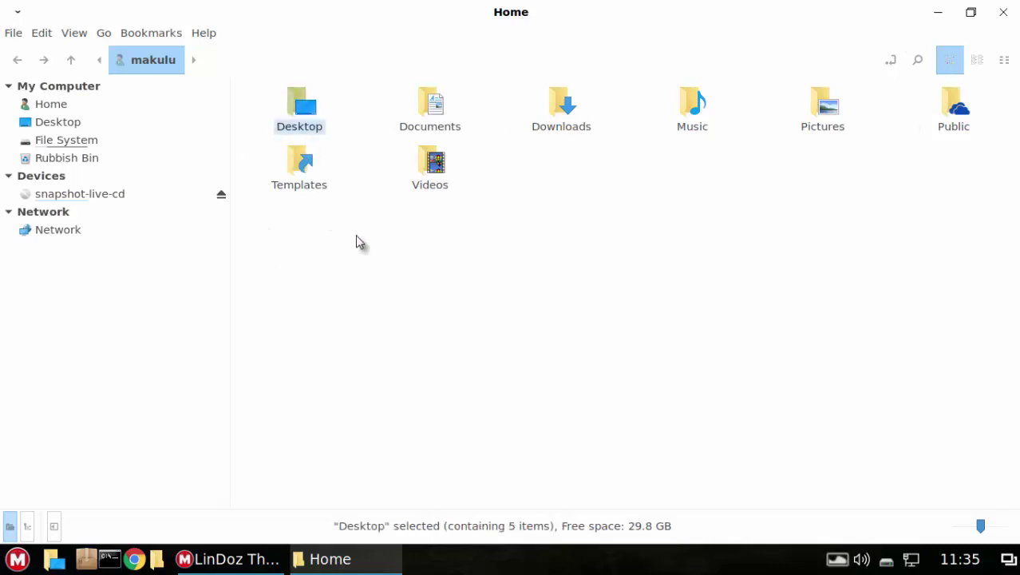
left_click(358, 241)
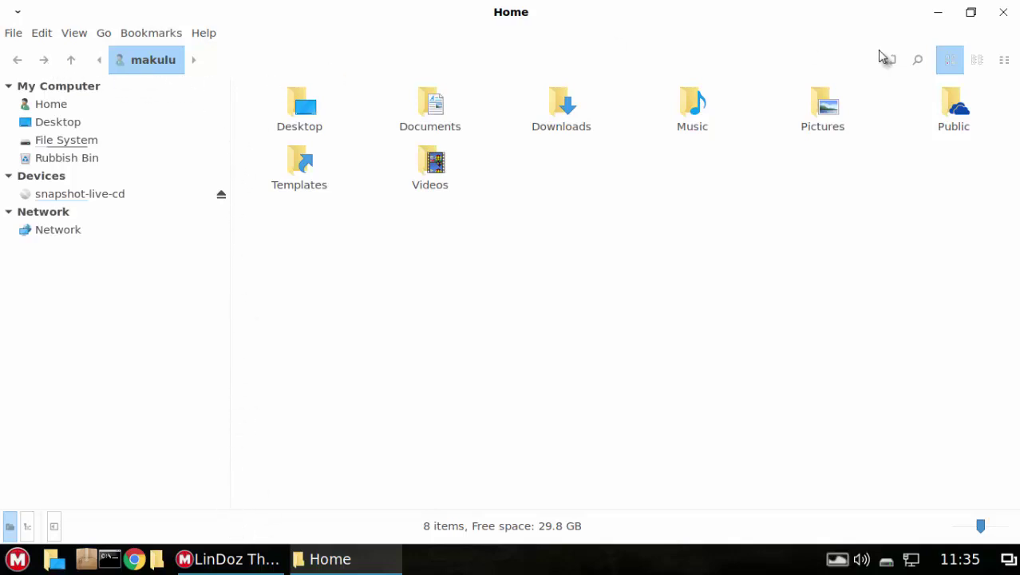
Step: Look through the Bookmarks and View menus without changes, then close the Nemo window
left_click(146, 35)
left_click(80, 35)
left_click(75, 33)
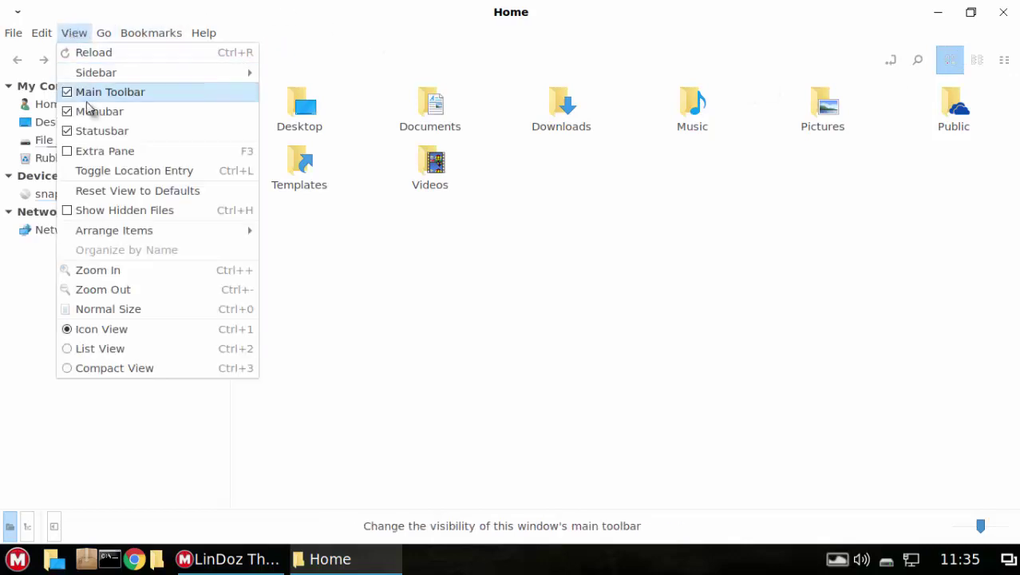
left_click(665, 283)
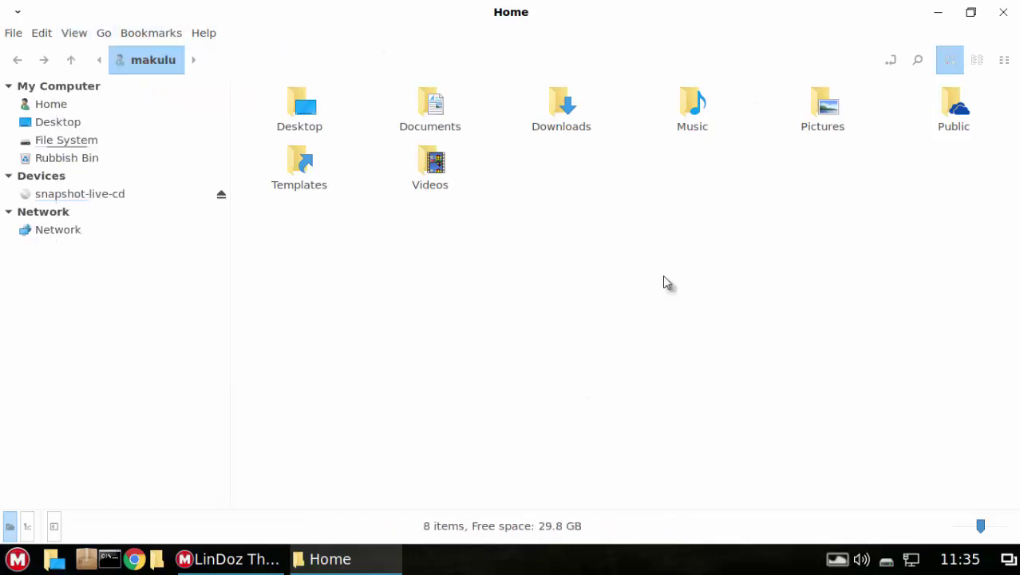
left_click(1003, 13)
Step: Apply the Windows 7 Theme from LinDoz Themes and close the themes window
left_click_drag(580, 41, 432, 41)
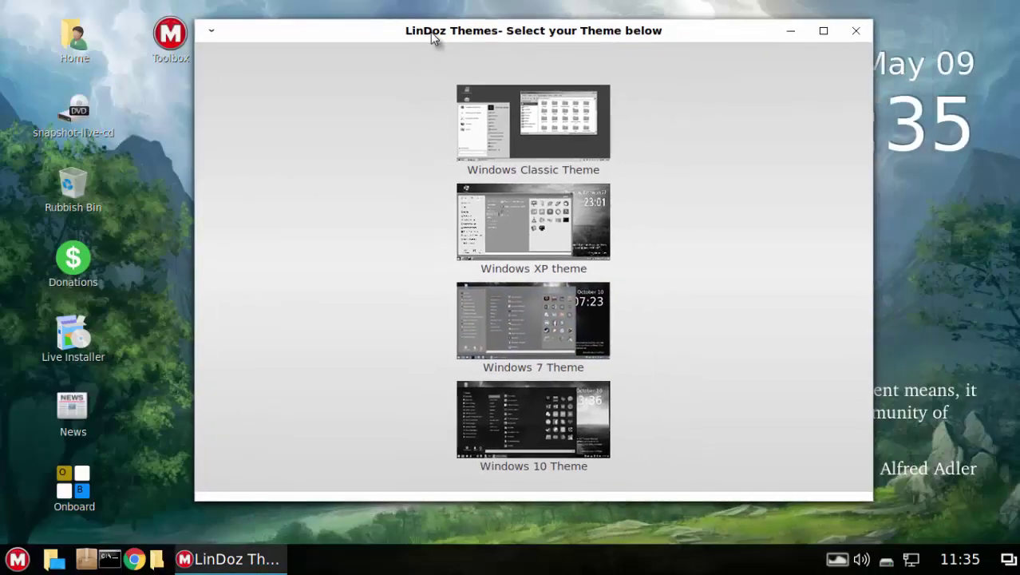
left_click(524, 317)
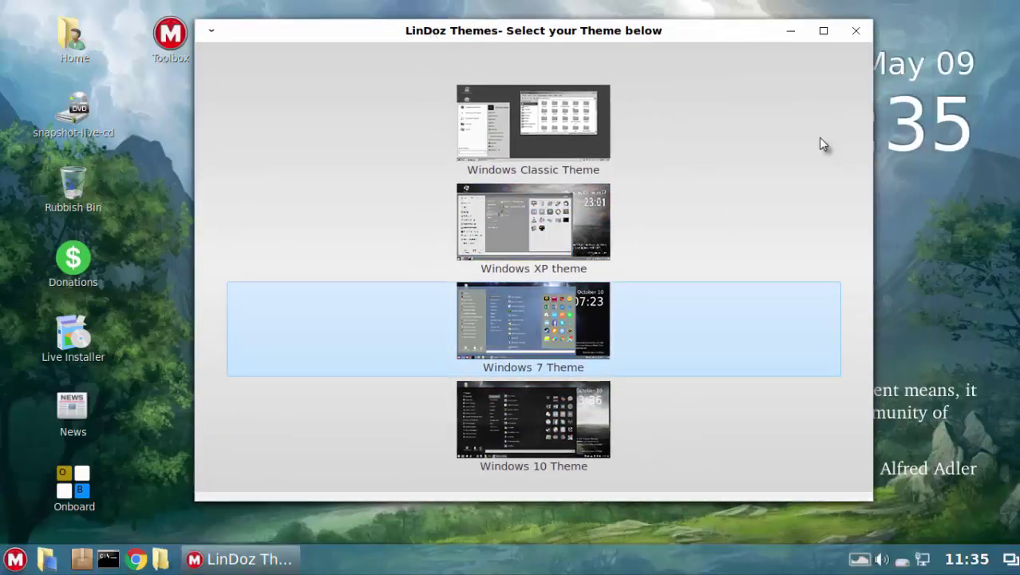
left_click(860, 29)
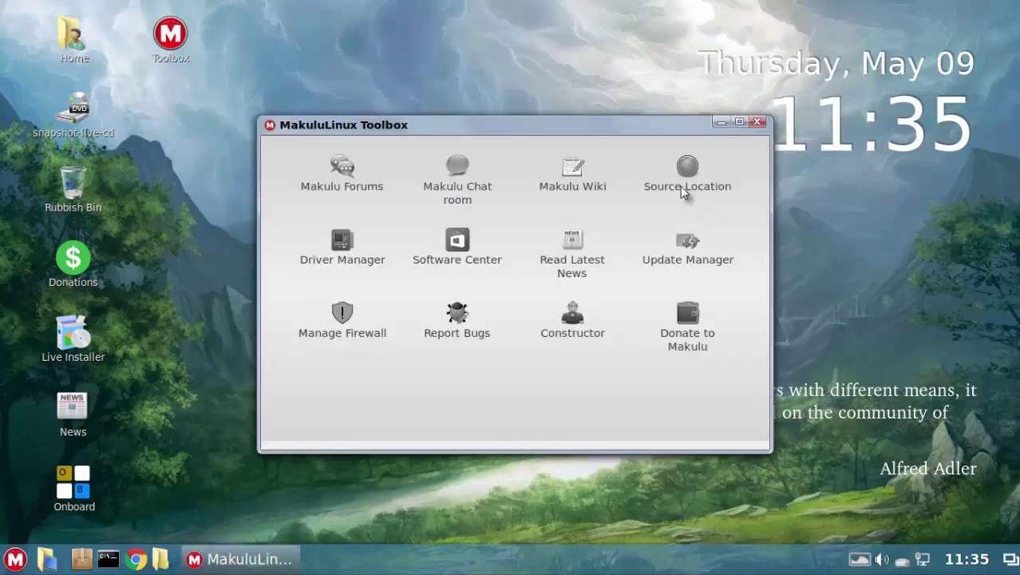
Step: Reposition and resize the Windows 7-styled MakuluLinux Toolbox window on the desktop
left_click_drag(597, 130, 631, 117)
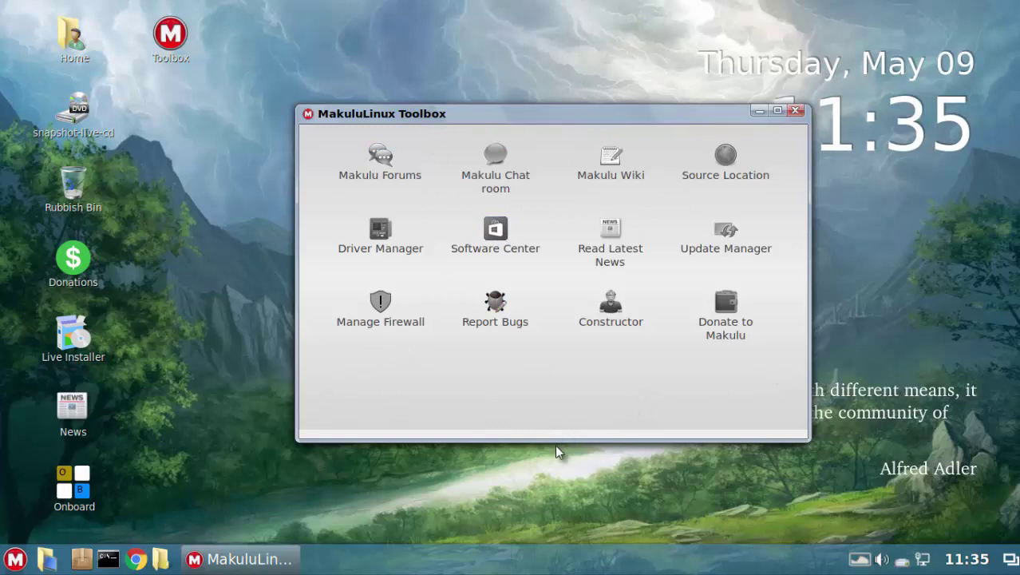
left_click_drag(556, 444, 558, 525)
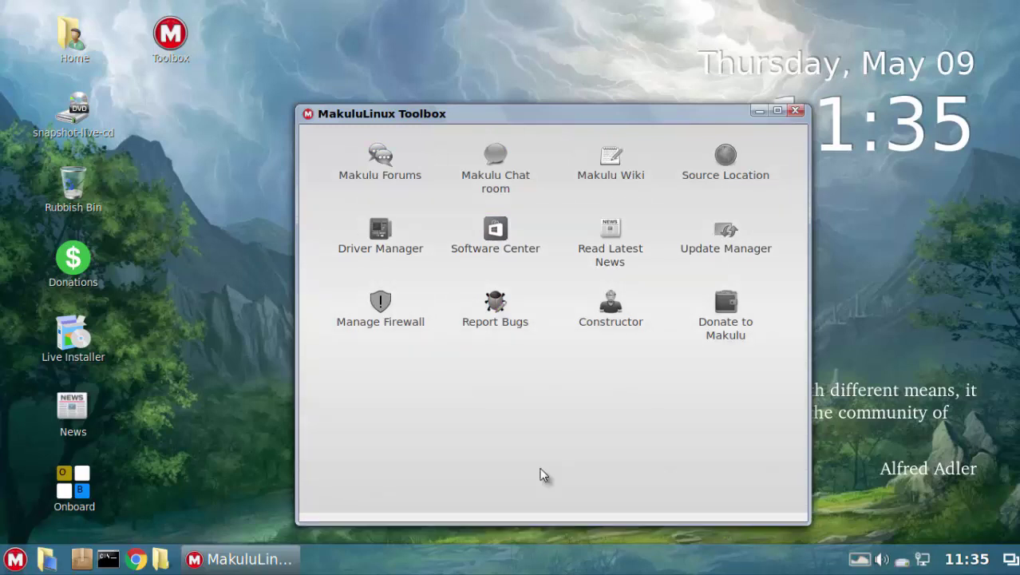
left_click_drag(453, 114, 436, 55)
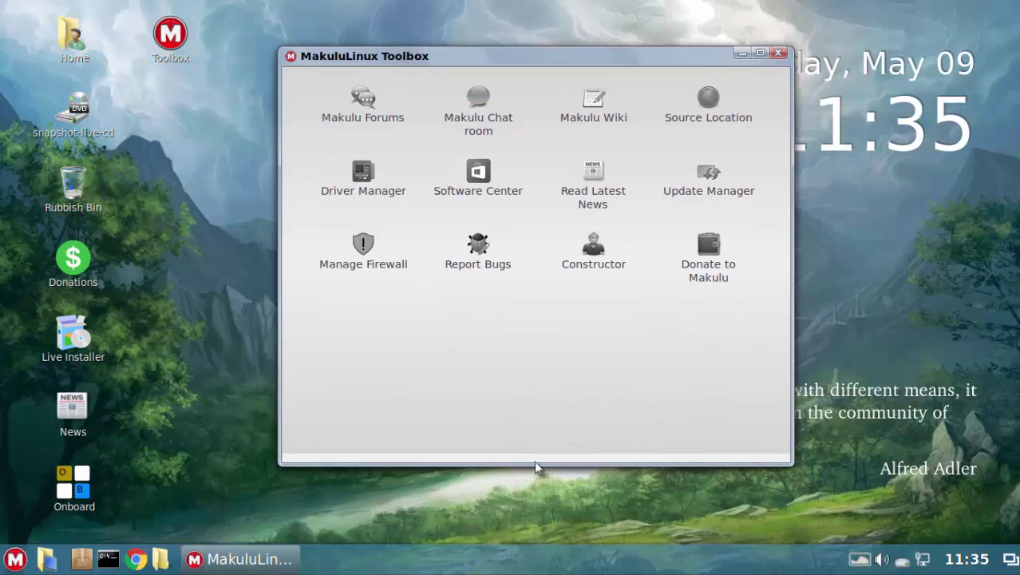
left_click_drag(531, 466, 530, 413)
left_click_drag(517, 55, 512, 84)
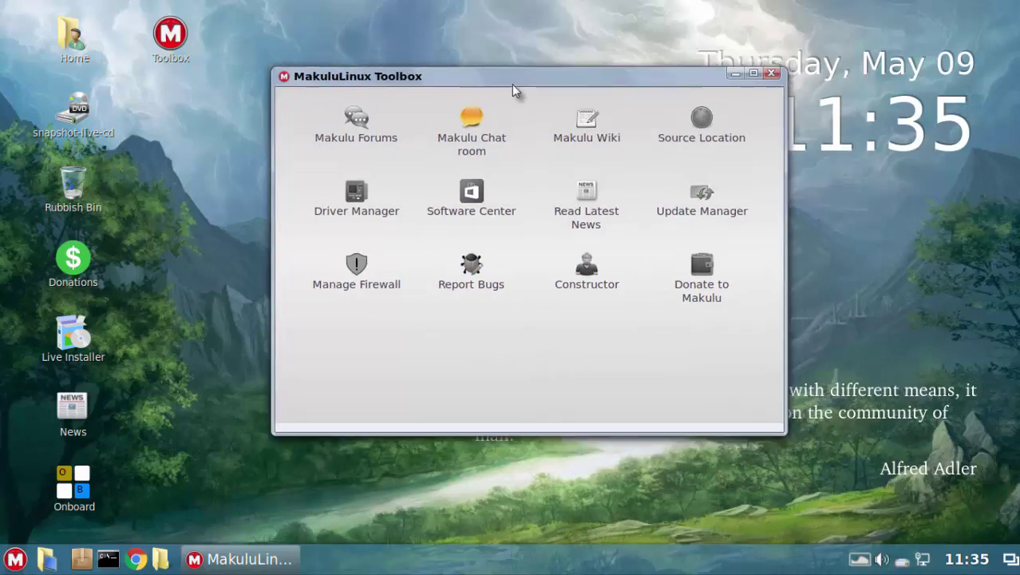
left_click(771, 83)
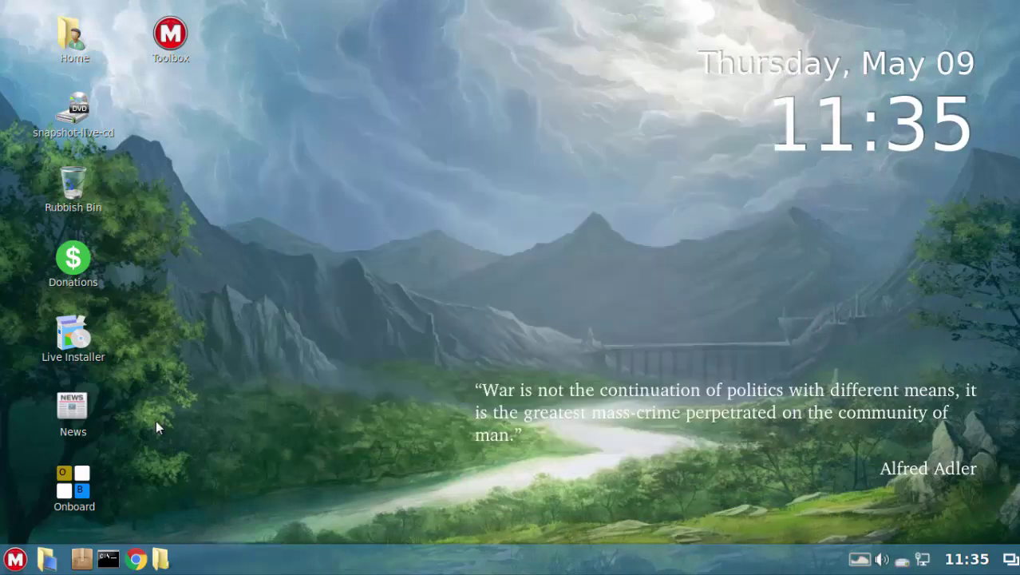
left_click(12, 562)
left_click(12, 561)
left_click(161, 559)
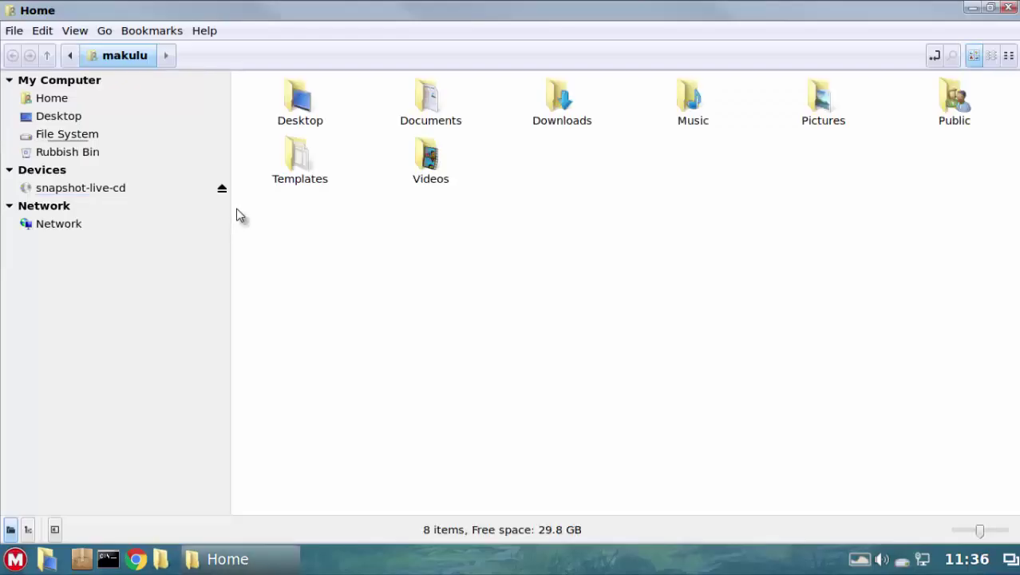
left_click(1009, 10)
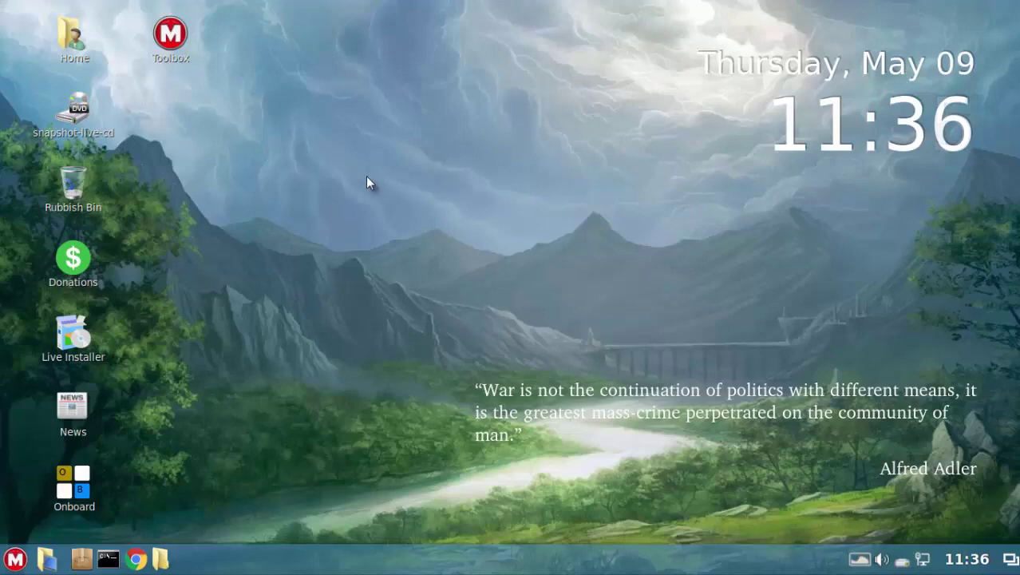
right_click(361, 143)
left_click(414, 220)
left_click(846, 50)
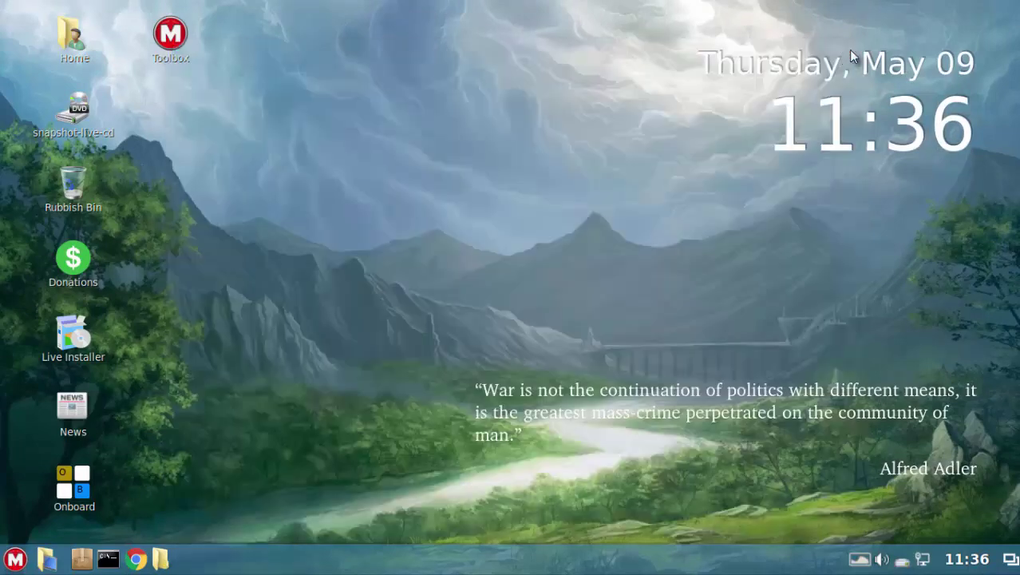
right_click(403, 151)
left_click(434, 221)
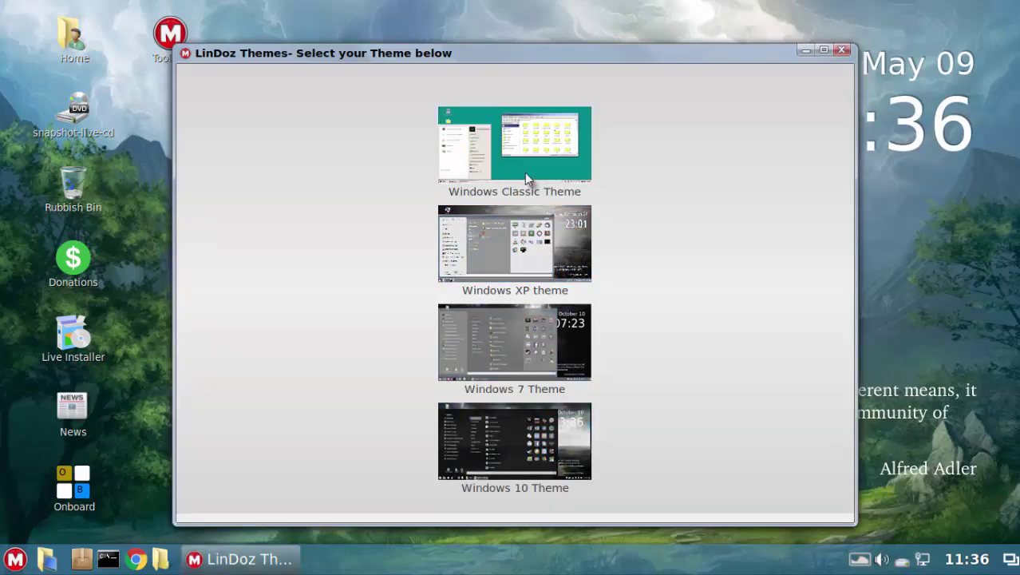
left_click(843, 50)
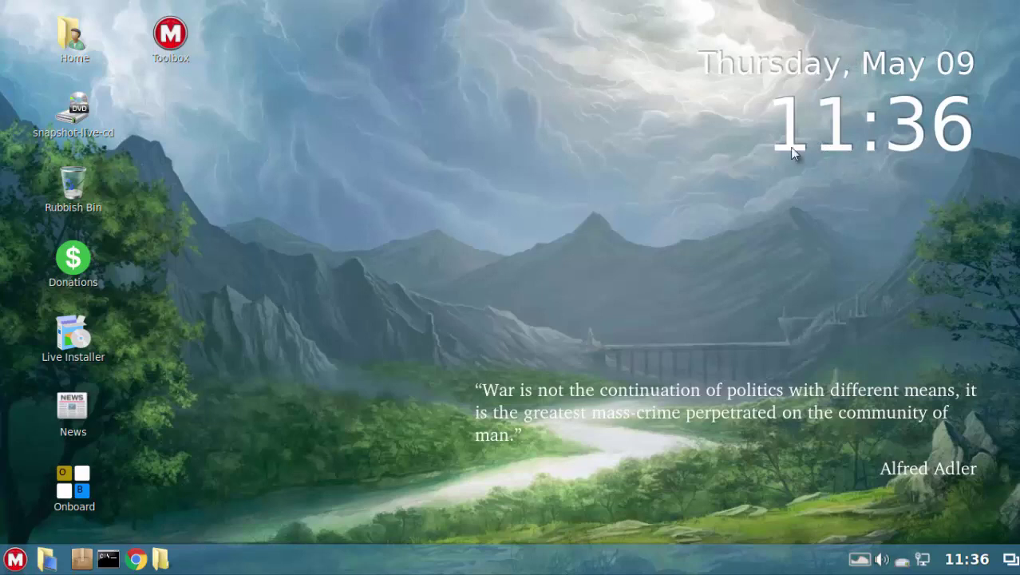
left_click(967, 559)
left_click(967, 559)
left_click(14, 558)
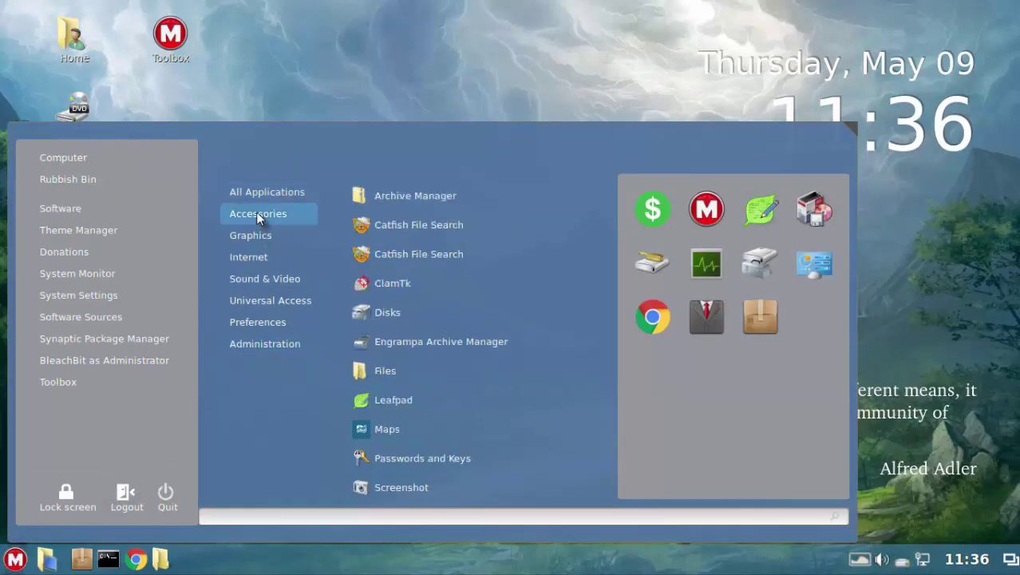
left_click(793, 70)
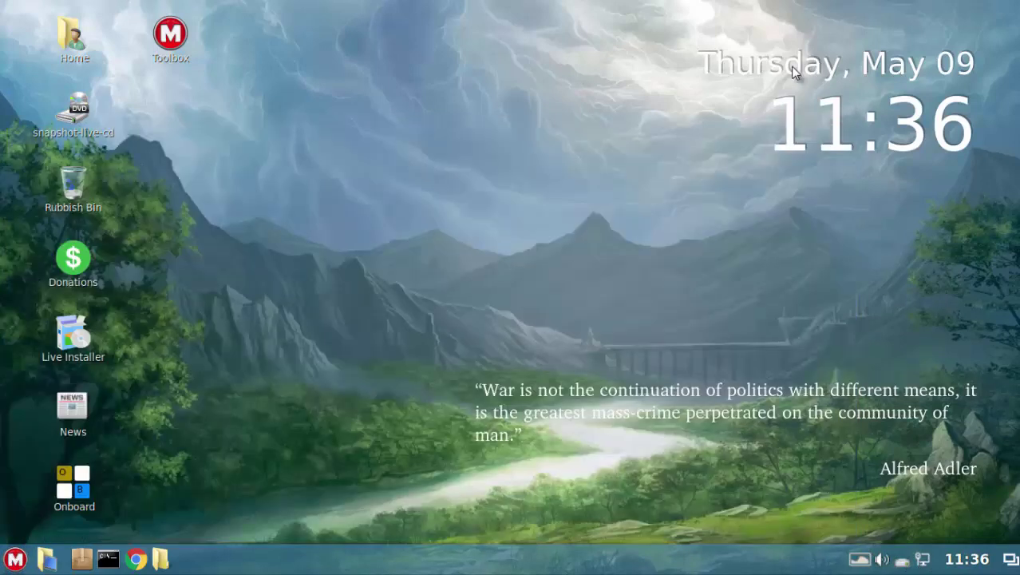